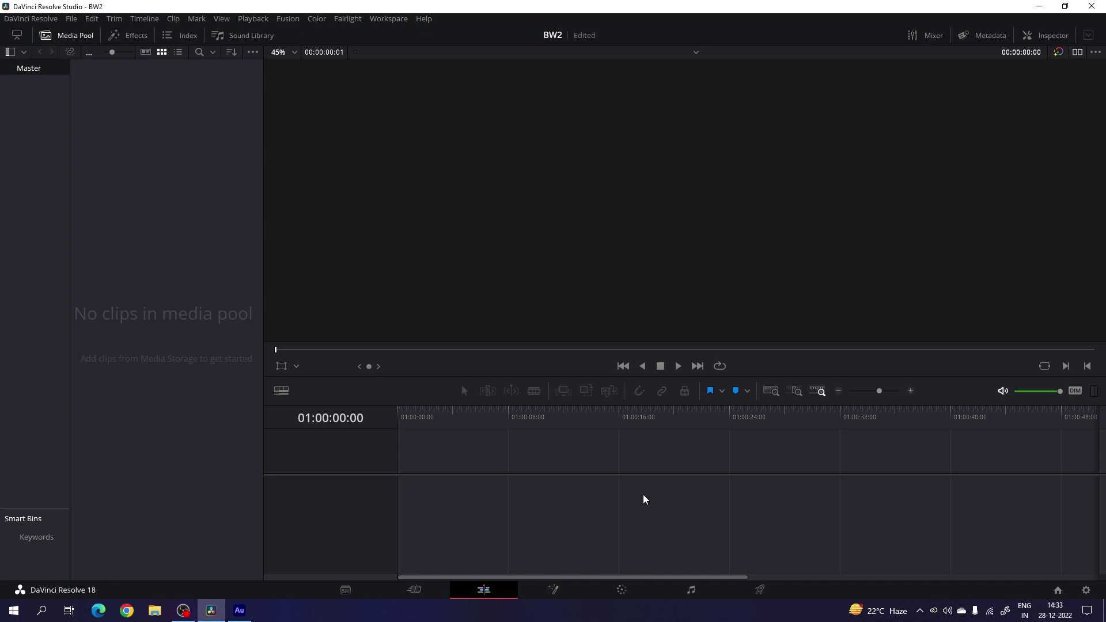
- Set the project's timeline frame rate to 30 frames per second and save the project settings
{"action": "left_click", "coordinate": [1086, 590]}
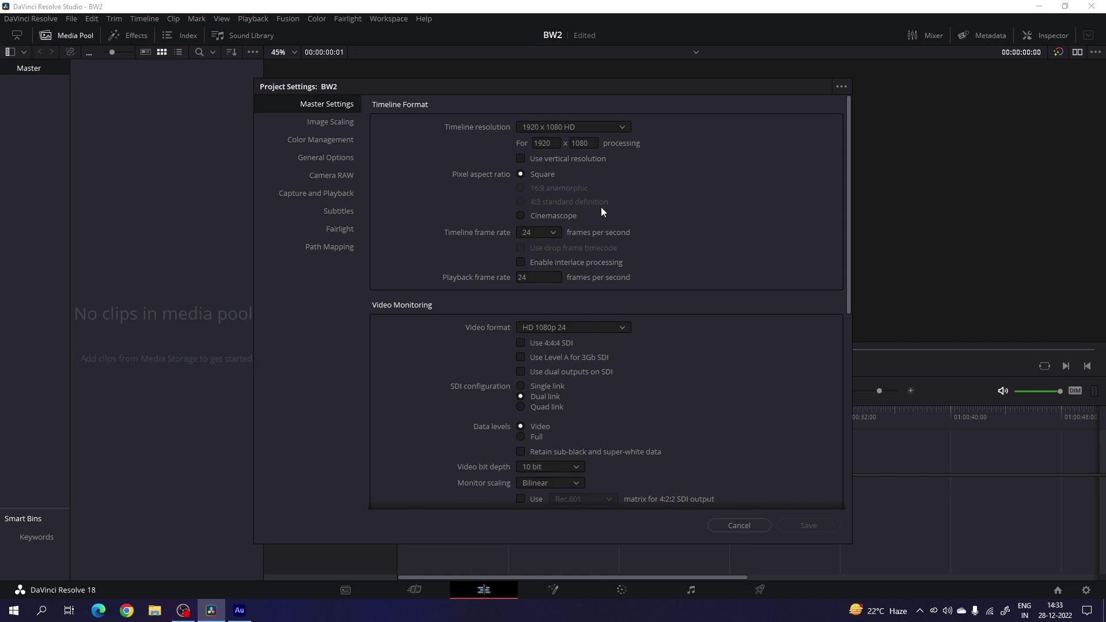
{"action": "left_click", "coordinate": [557, 234]}
{"action": "left_click", "coordinate": [542, 324]}
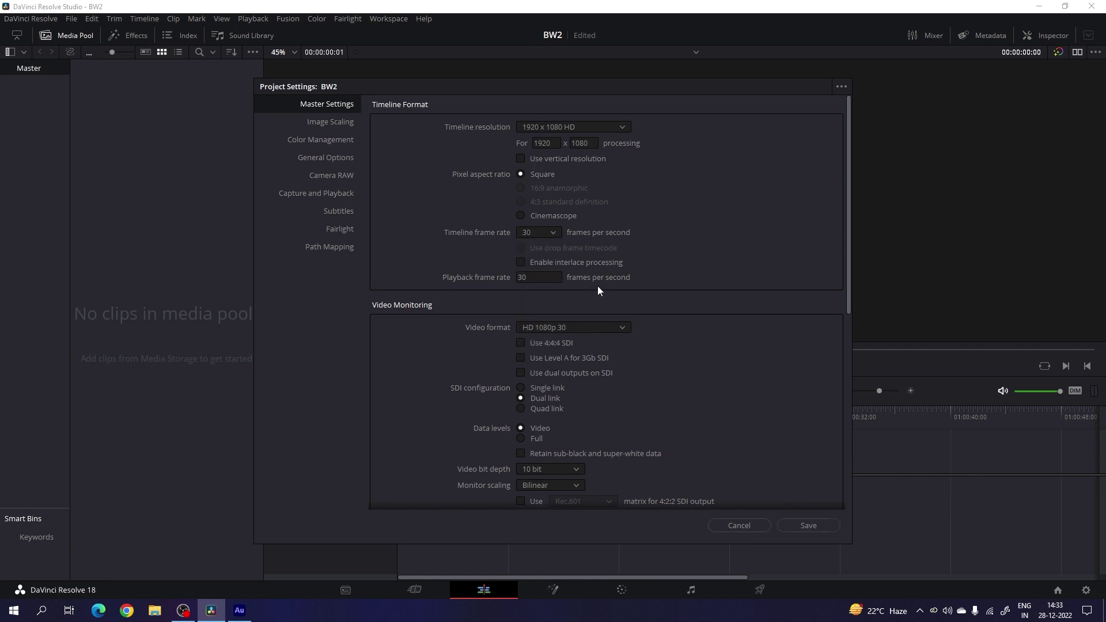
{"action": "left_click", "coordinate": [808, 526]}
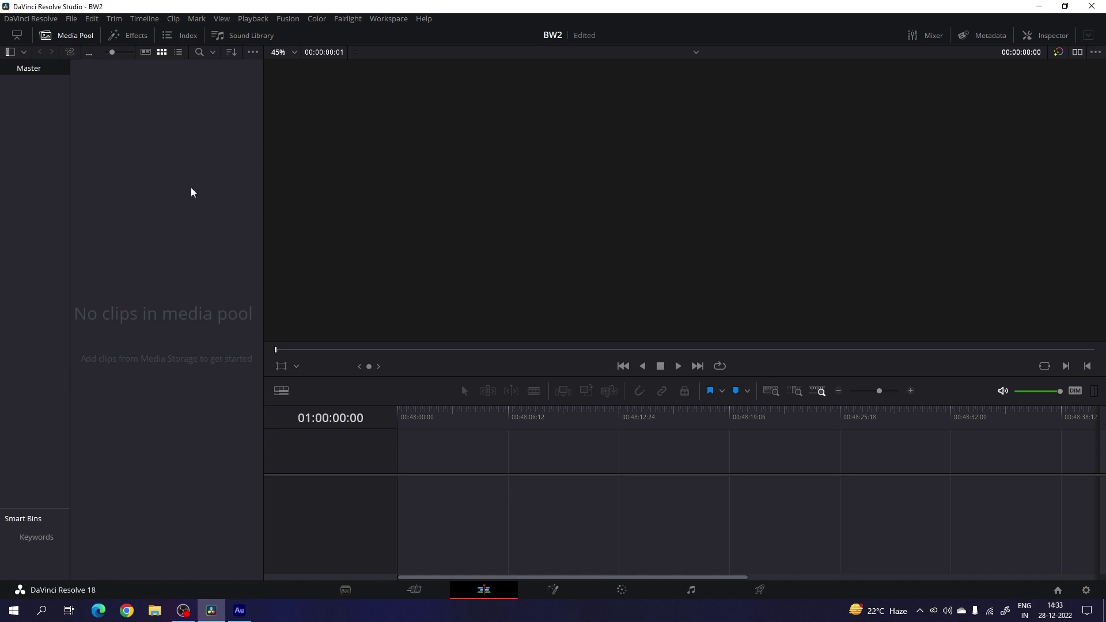
- Create a new Fusion composition clip named Fusion in the media pool
{"action": "right_click", "coordinate": [160, 159]}
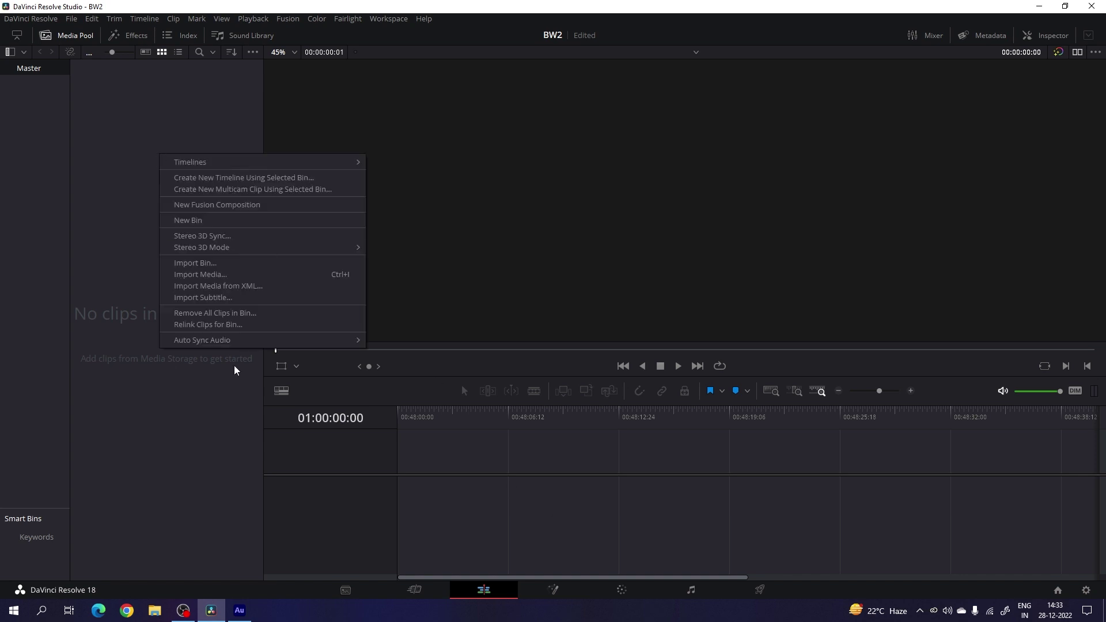
{"action": "left_click", "coordinate": [219, 202]}
{"action": "left_click_drag", "start_coordinate": [605, 310], "coordinate": [546, 311]}
{"action": "key", "text": "BackSpace"}
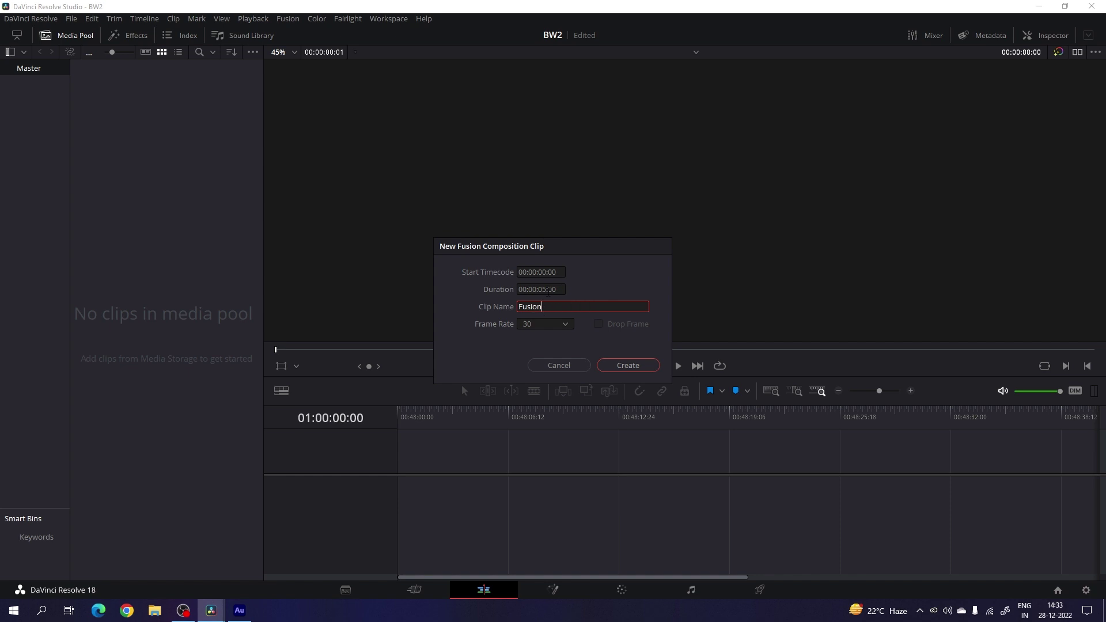
{"action": "left_click", "coordinate": [632, 369]}
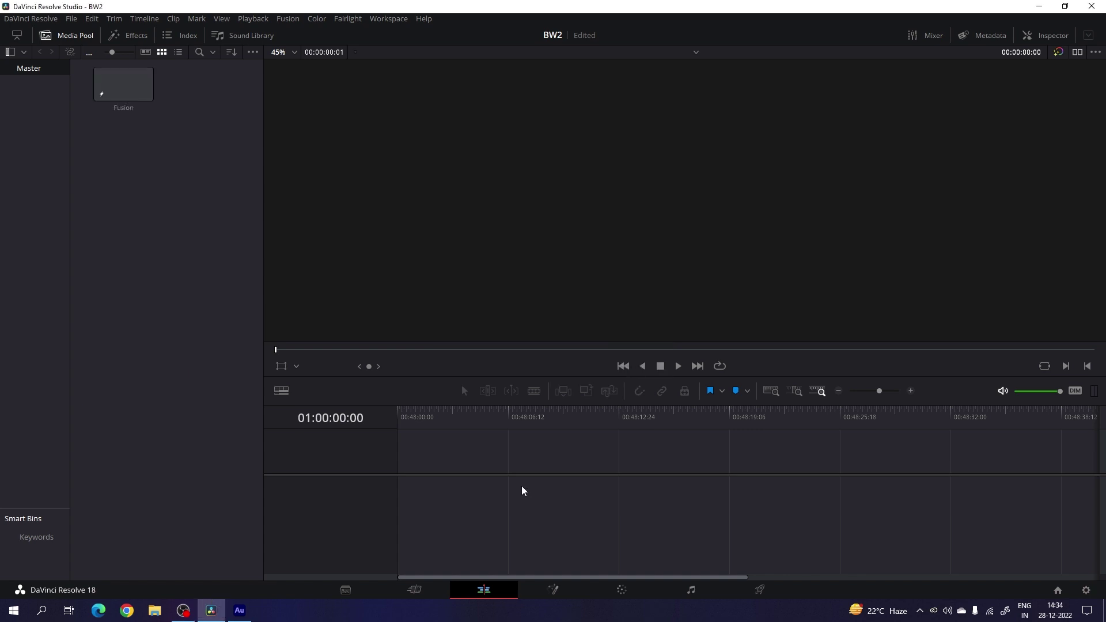
- Place the Fusion clip at the start of the timeline and open it on the Fusion page, with MediaOut1 moved well aside
{"action": "left_click_drag", "start_coordinate": [127, 92], "coordinate": [400, 460]}
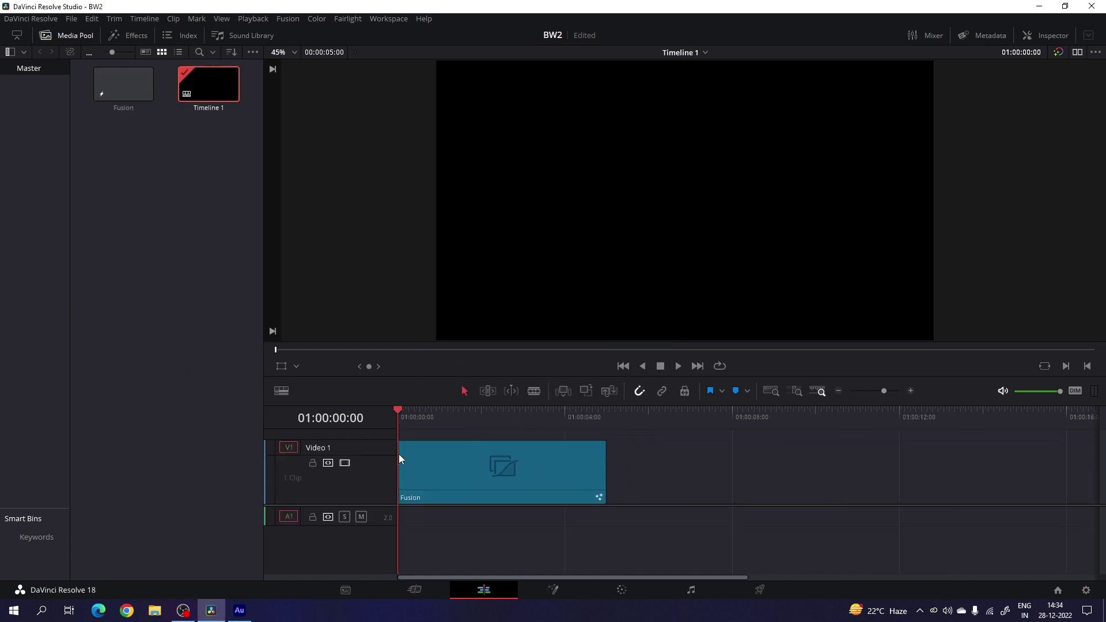
{"action": "left_click", "coordinate": [551, 589]}
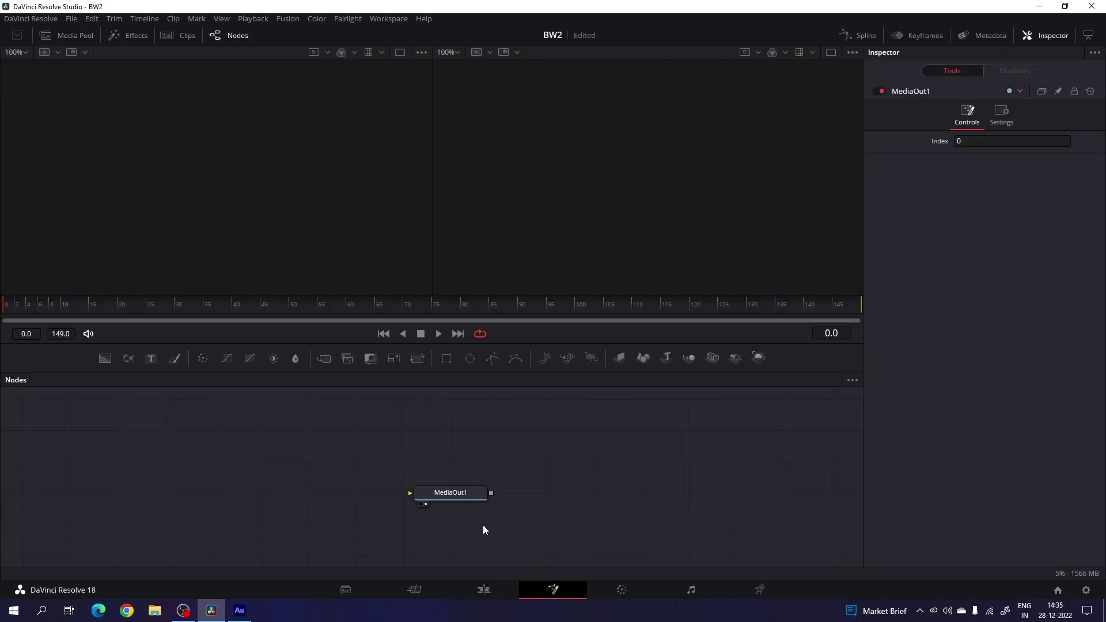
{"action": "left_click_drag", "start_coordinate": [443, 500], "coordinate": [792, 513]}
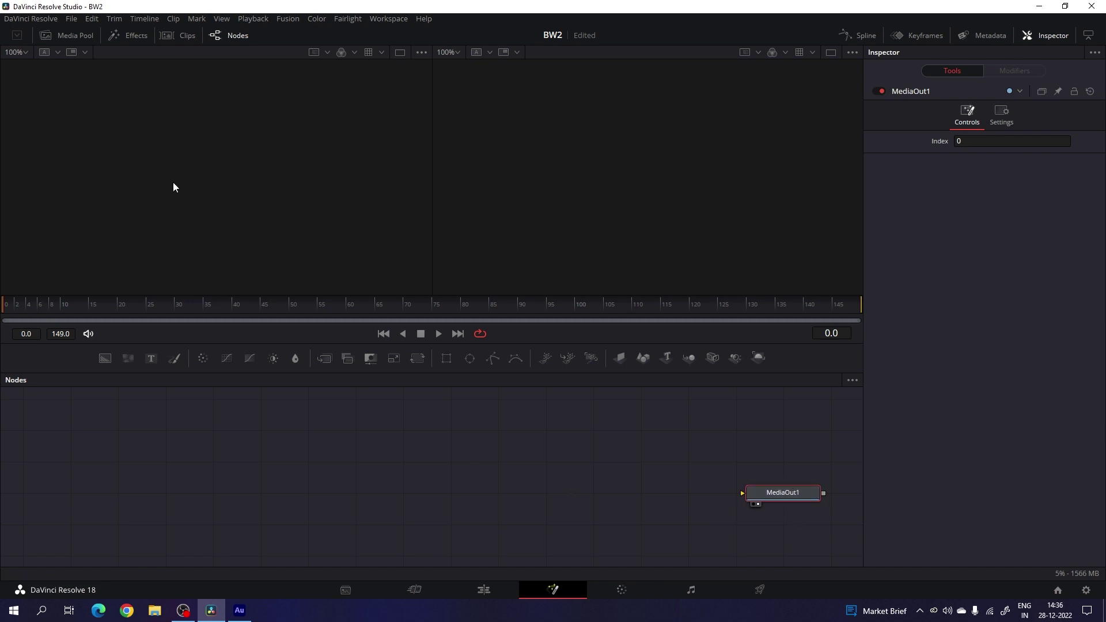
- Import the Pexels portrait image numbered 1727280 from the Downloads folder into the media pool
{"action": "left_click", "coordinate": [79, 36]}
{"action": "right_click", "coordinate": [141, 121]}
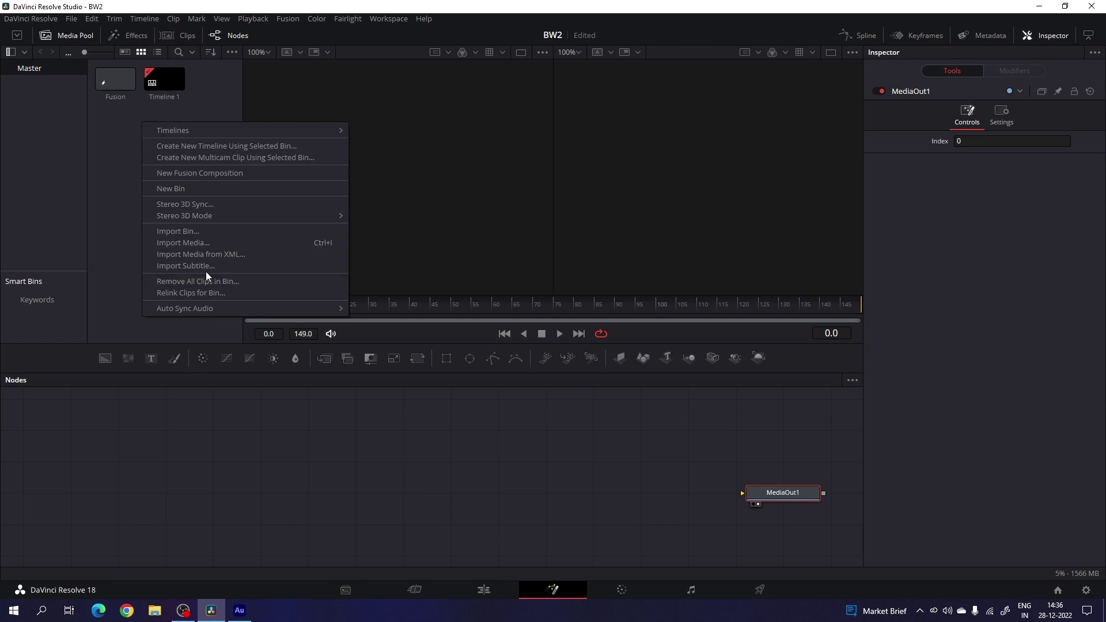
{"action": "left_click", "coordinate": [198, 244]}
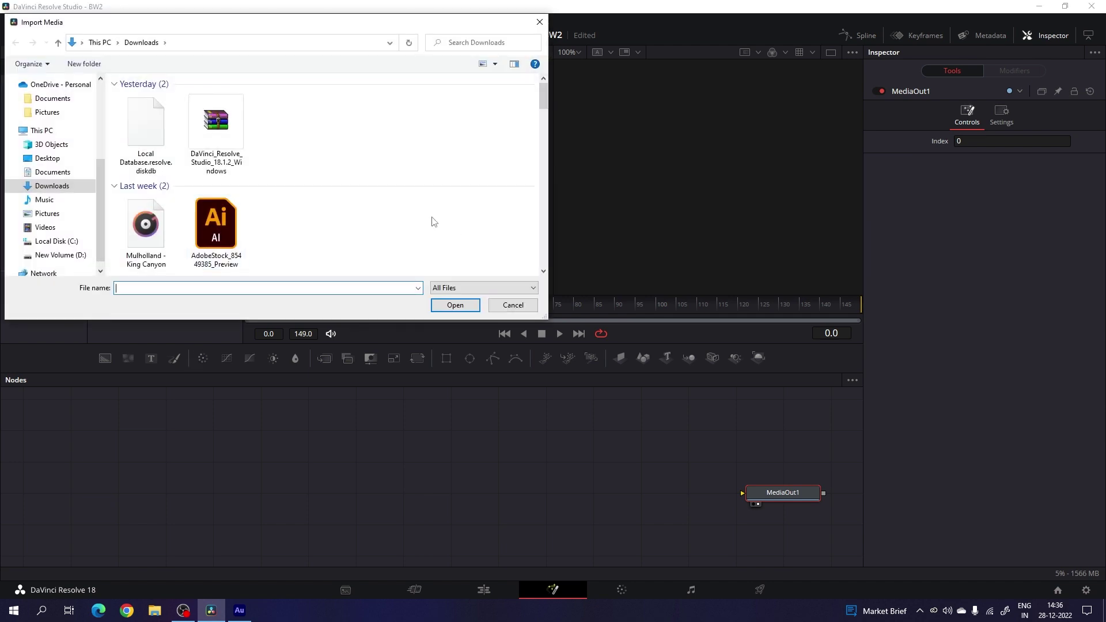
{"action": "scroll", "coordinate": [428, 216], "scroll_direction": "down", "scroll_amount": 10}
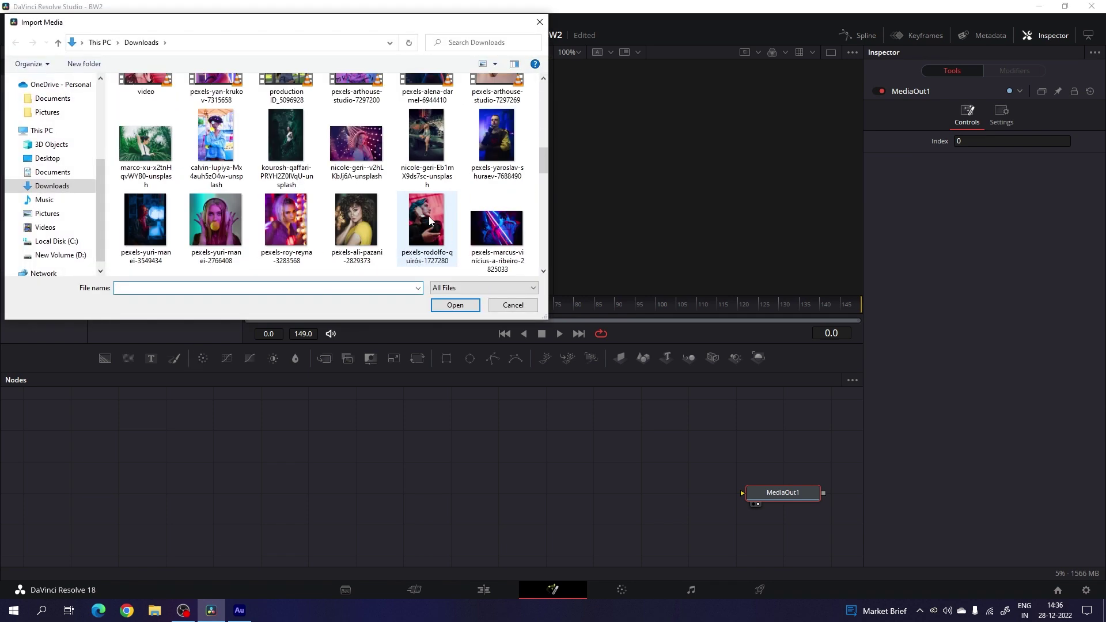
{"action": "scroll", "coordinate": [429, 215], "scroll_direction": "down", "scroll_amount": 2}
{"action": "left_click", "coordinate": [436, 133]}
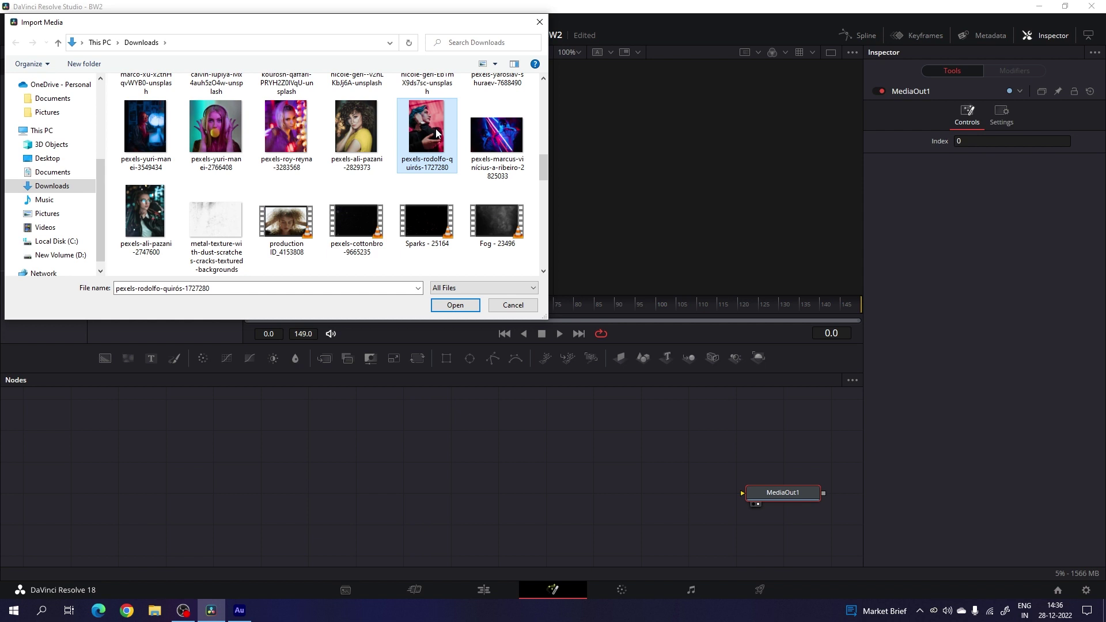
{"action": "left_click", "coordinate": [463, 304]}
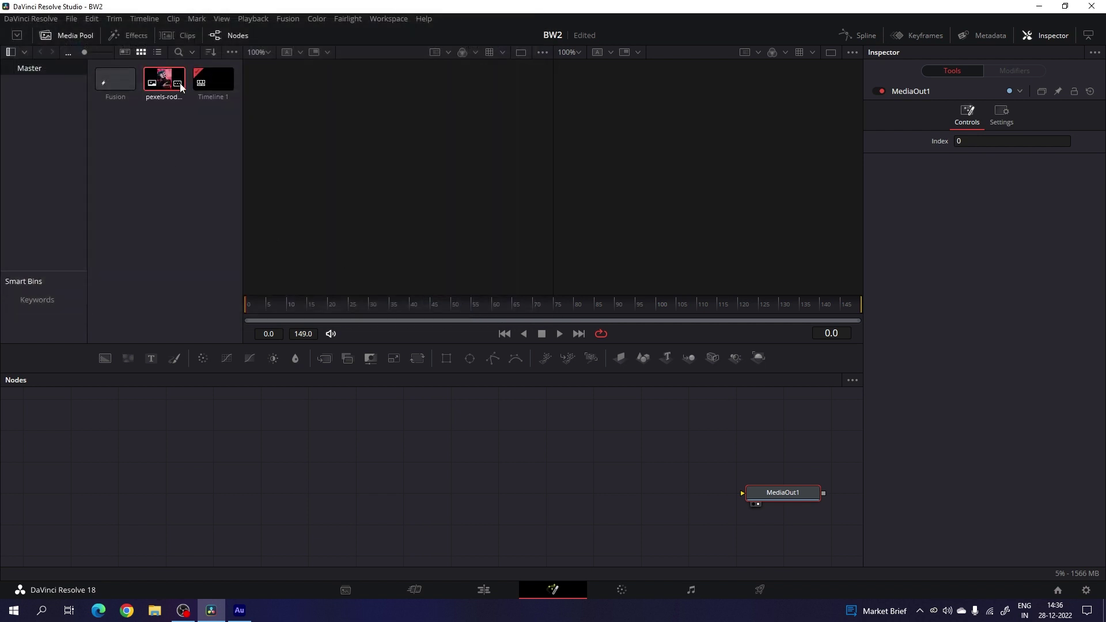
- Add the imported portrait to the node graph and rename its MediaIn1 node to Image
{"action": "left_click_drag", "start_coordinate": [164, 81], "coordinate": [298, 496]}
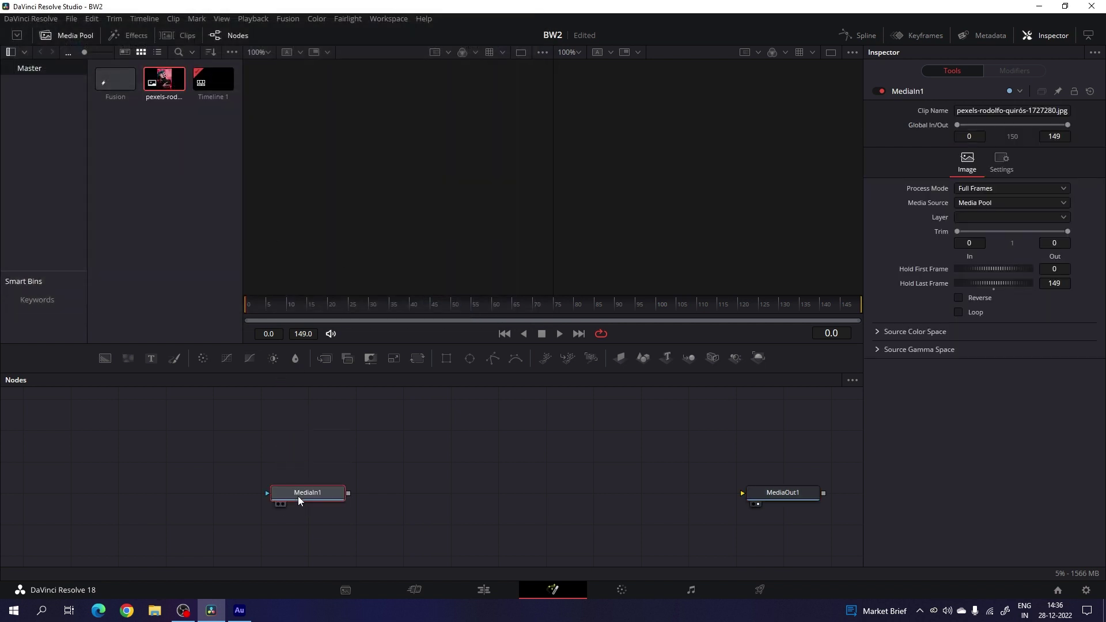
{"action": "key", "text": "F2"}
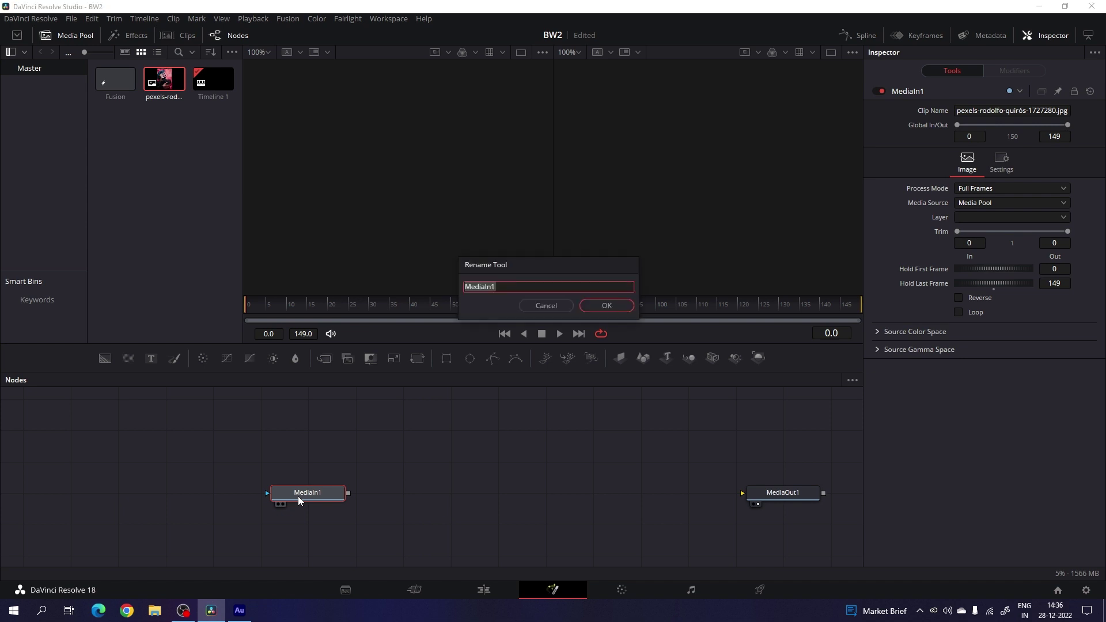
{"action": "key", "text": "Escape"}
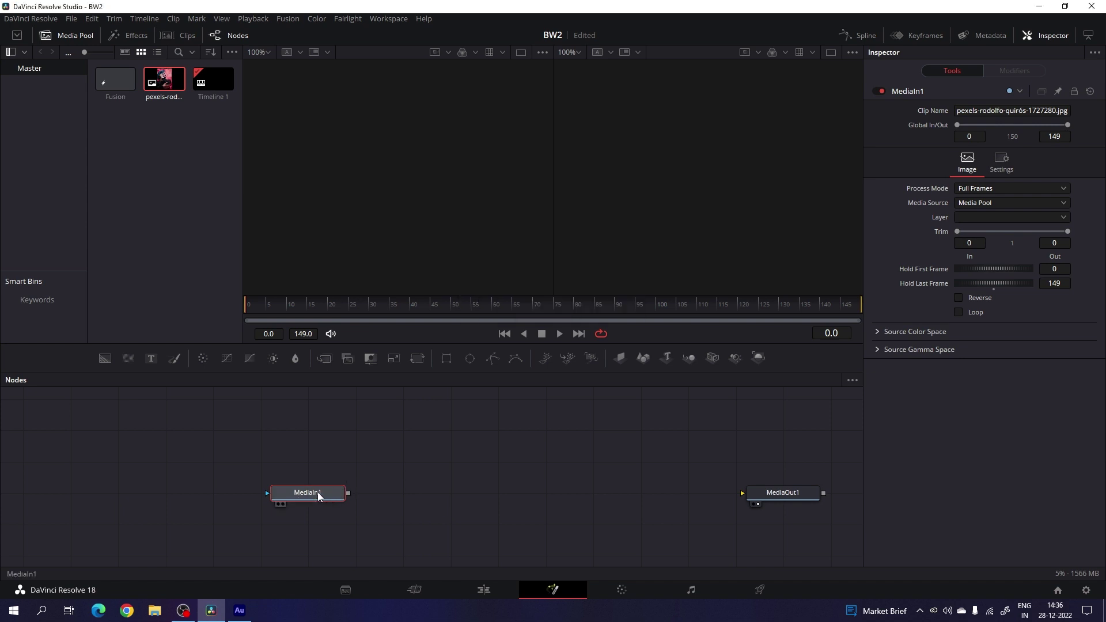
{"action": "right_click", "coordinate": [319, 496]}
{"action": "left_click", "coordinate": [356, 394]}
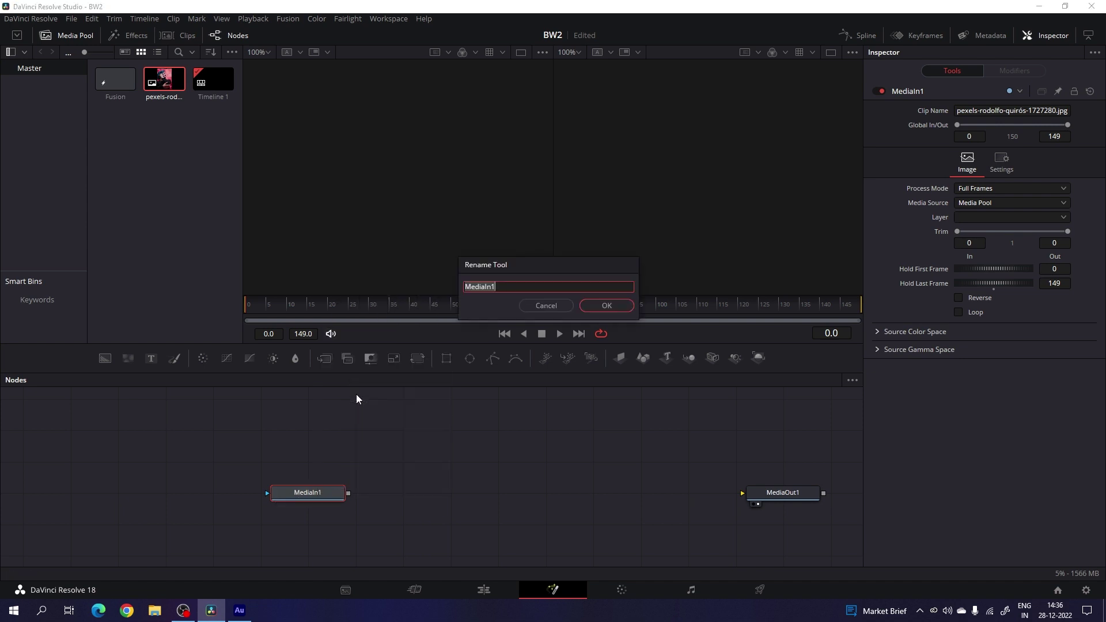
{"action": "key", "text": "BackSpace"}
{"action": "type", "text": "Image"}
{"action": "key", "text": "Return"}
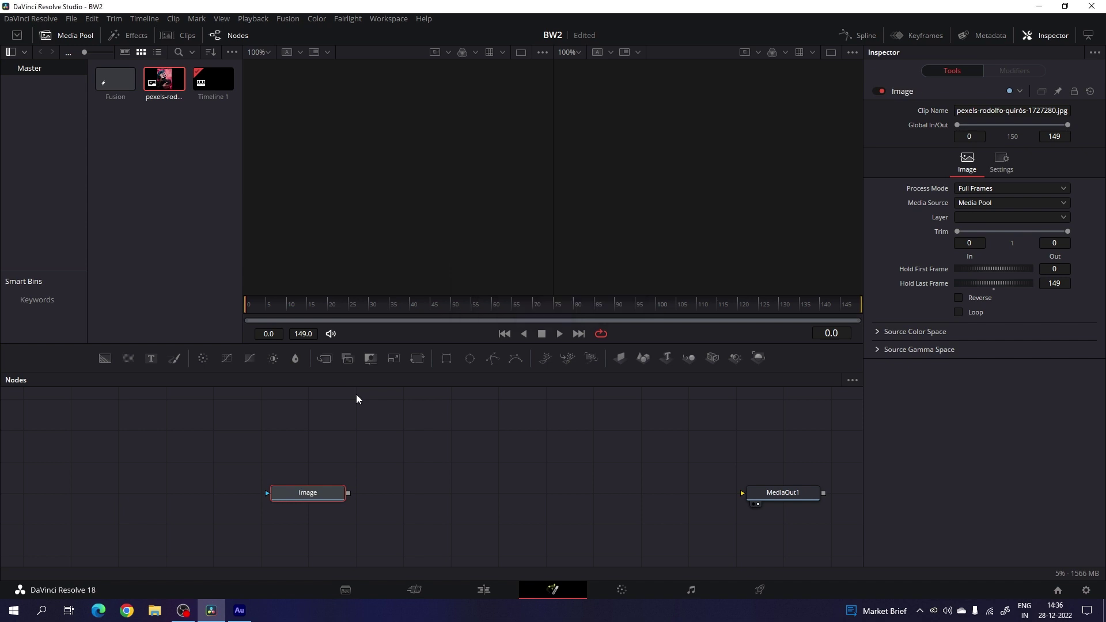
- Show the Image node in the second viewer, then hide the media pool and switch to a single viewer
{"action": "left_click_drag", "start_coordinate": [308, 496], "coordinate": [723, 176]}
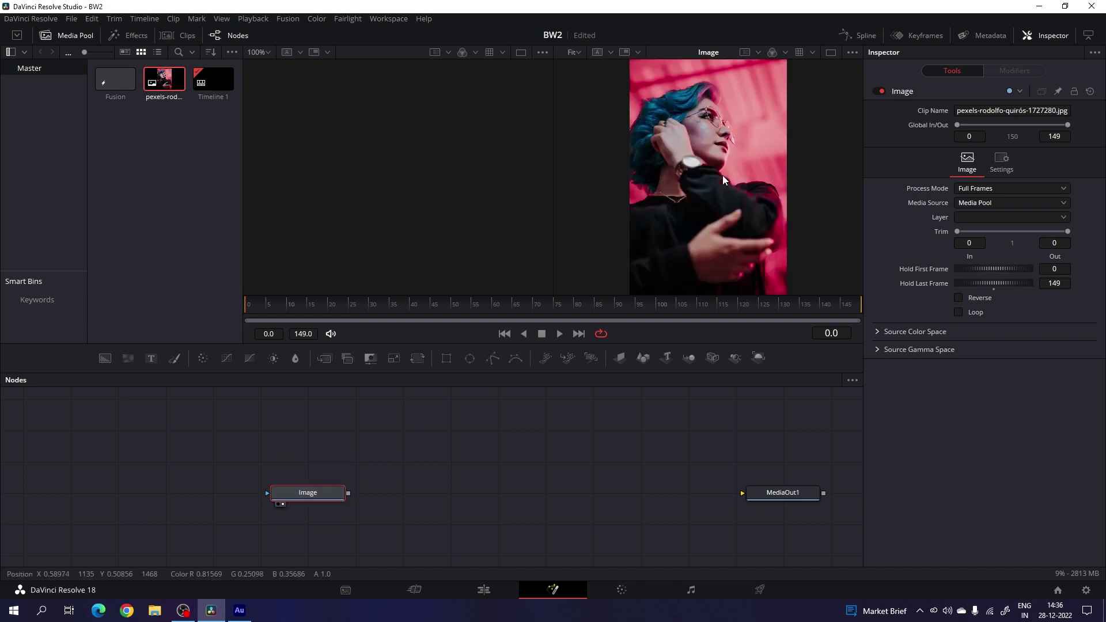
{"action": "left_click", "coordinate": [78, 35]}
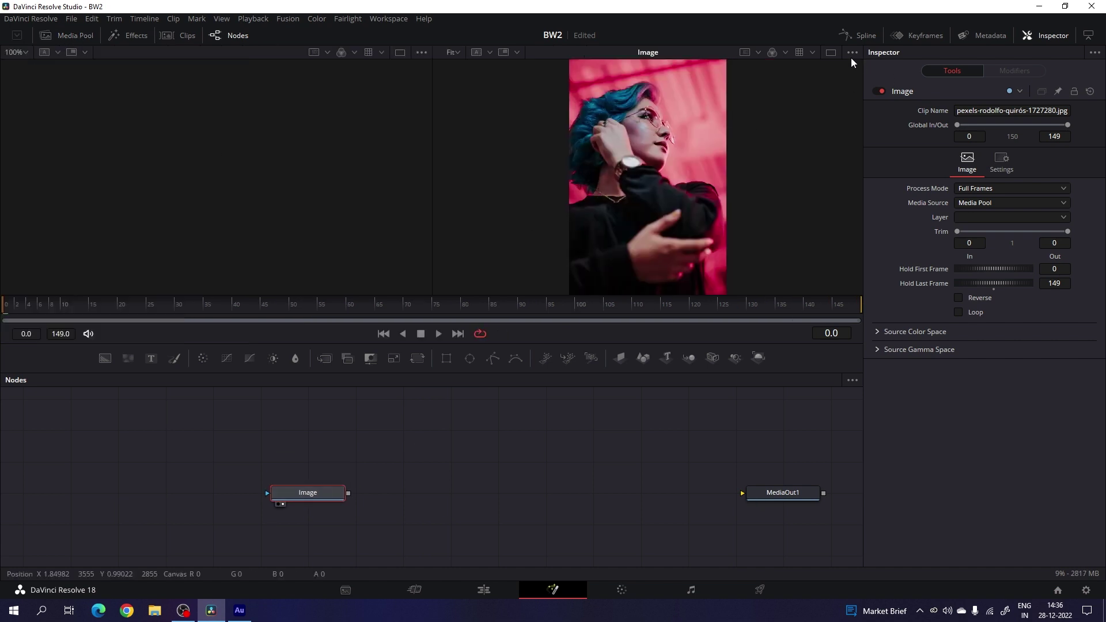
{"action": "left_click", "coordinate": [831, 52]}
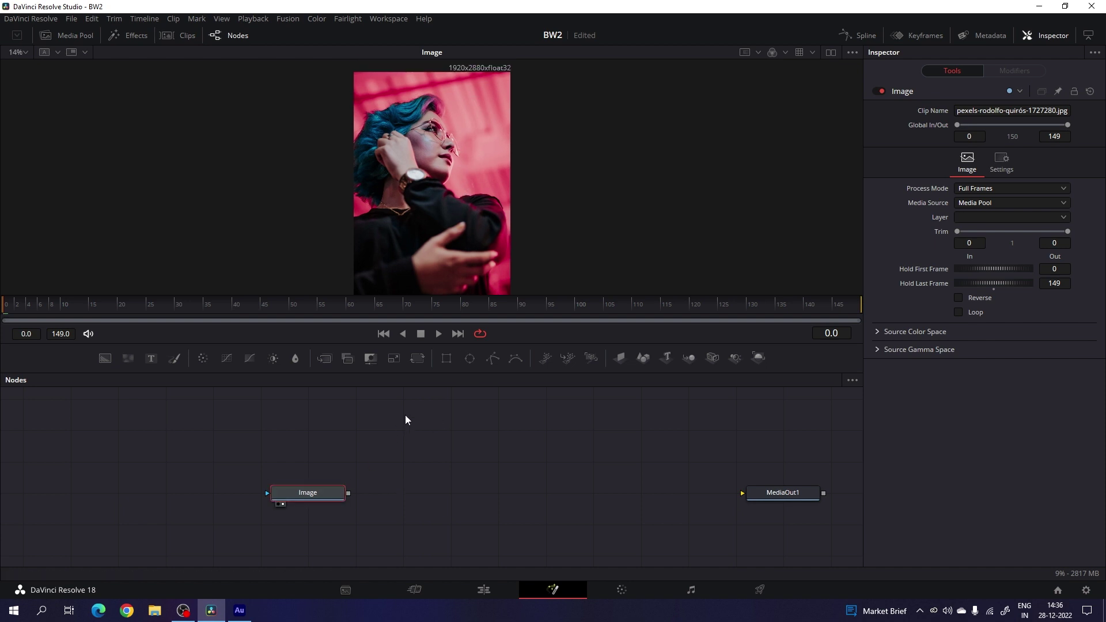
- Add a Transform node after the Image node and rename it Controller
{"action": "left_click", "coordinate": [418, 359]}
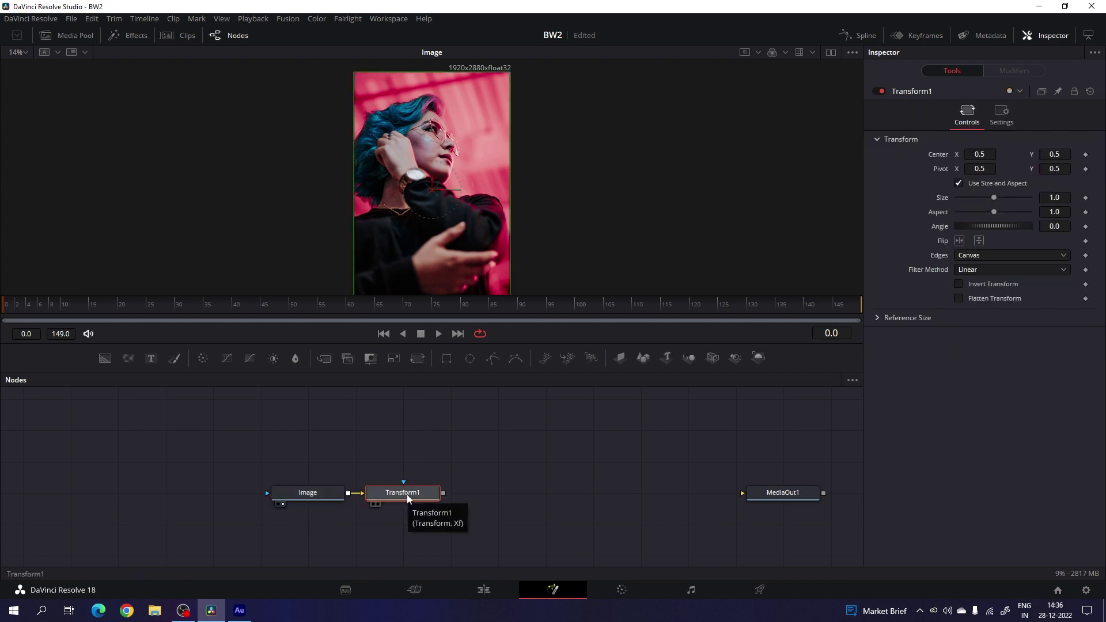
{"action": "key", "text": "F2"}
{"action": "key", "text": "BackSpace"}
{"action": "type", "text": "Controller"}
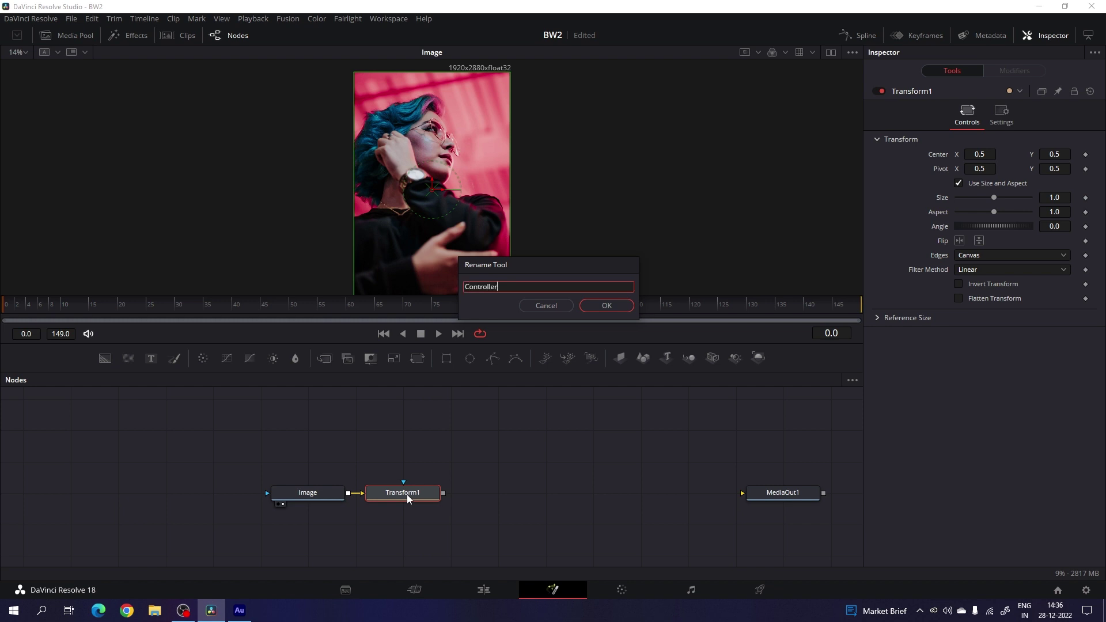
{"action": "key", "text": "Return"}
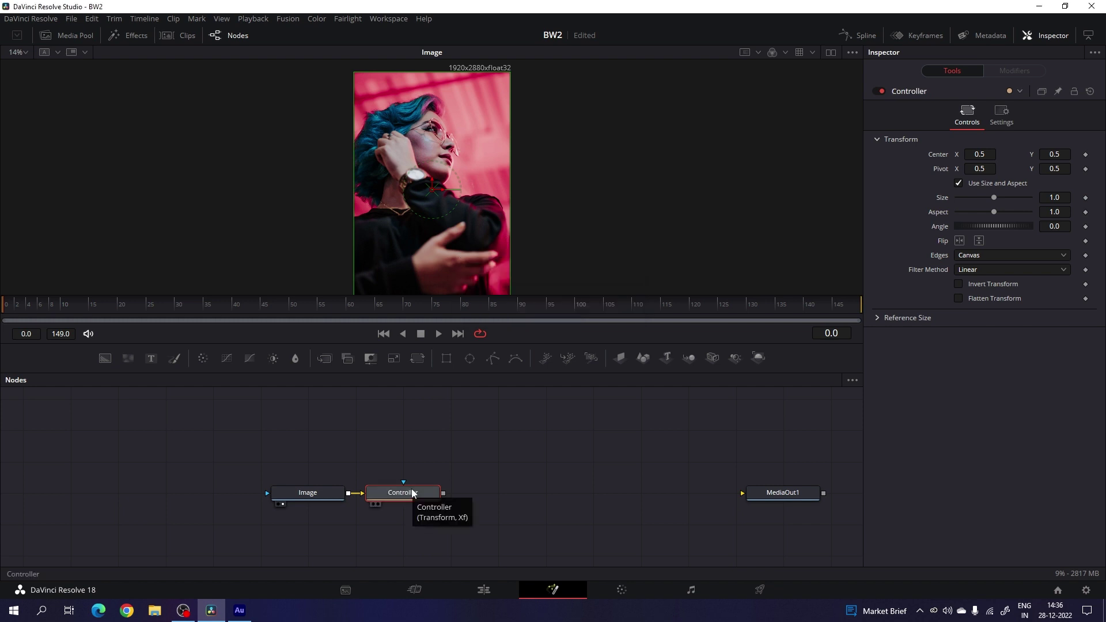
{"action": "left_click", "coordinate": [407, 469]}
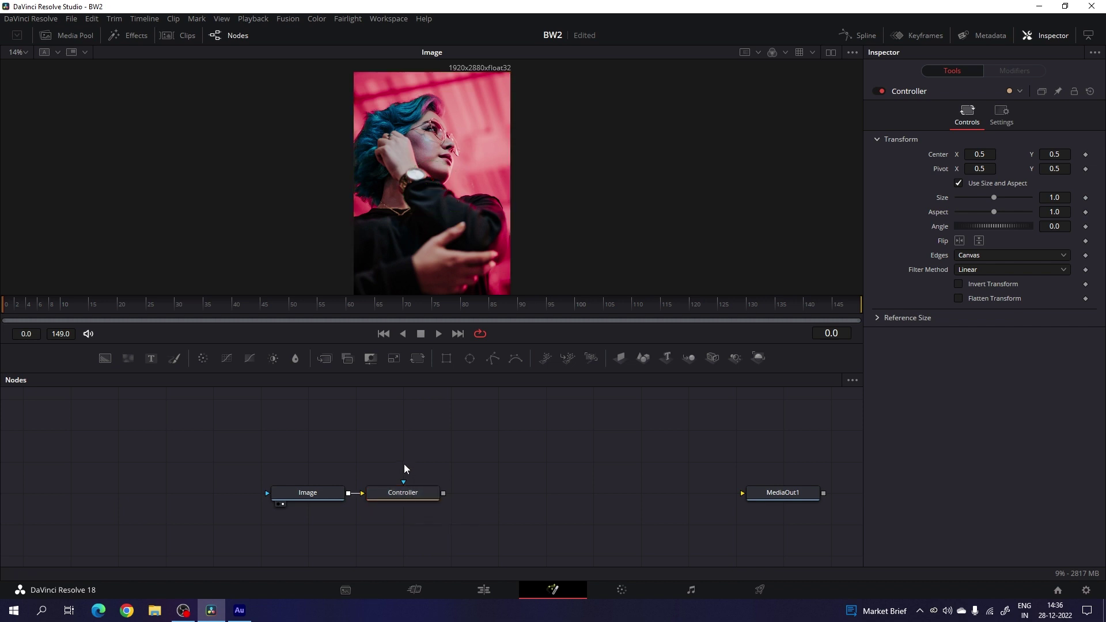
- Add a Background node above the Image node and rename it Matte
{"action": "left_click_drag", "start_coordinate": [108, 366], "coordinate": [312, 464]}
{"action": "key", "text": "F2"}
{"action": "key", "text": "BackSpace"}
{"action": "type", "text": "Matte"}
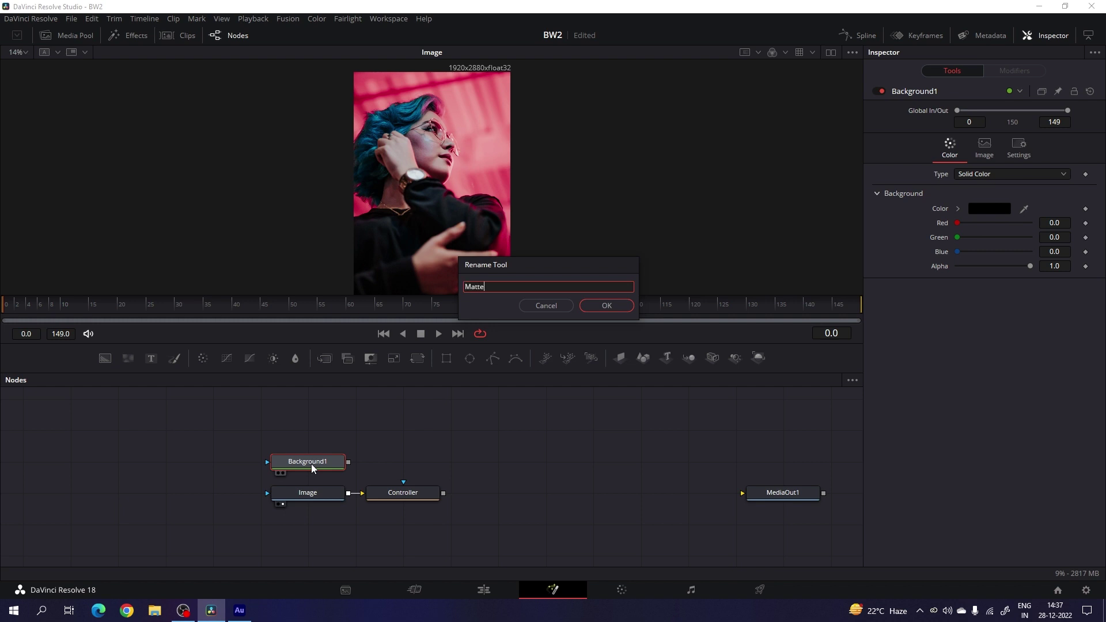
{"action": "key", "text": "Return"}
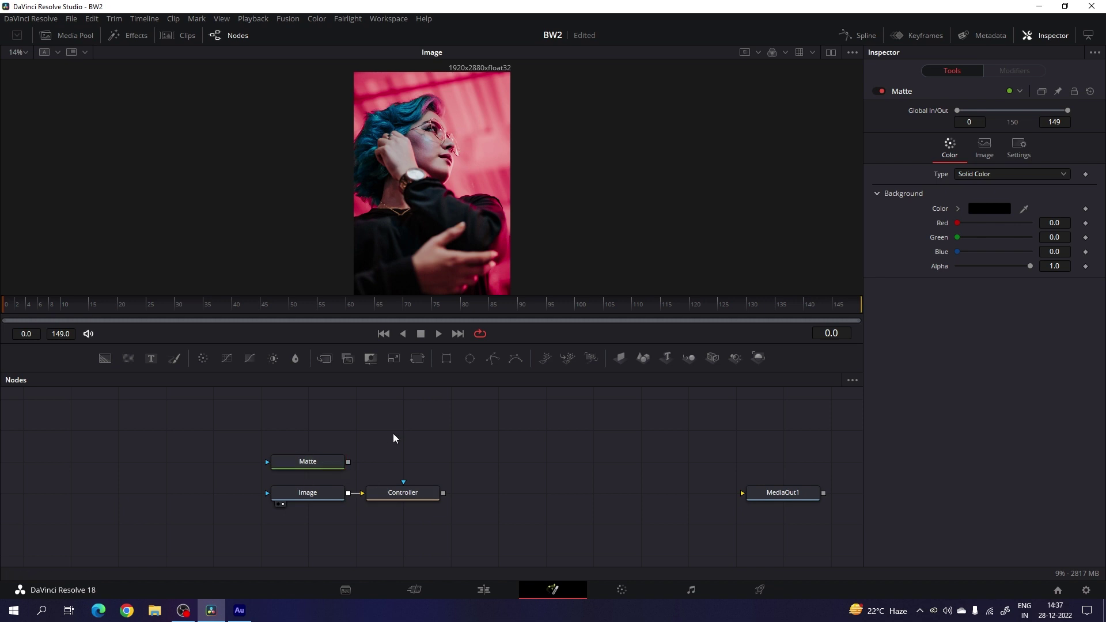
- Add a Merge node with Matte as its background and Controller as its foreground, placed between them
{"action": "left_click_drag", "start_coordinate": [327, 361], "coordinate": [451, 434]}
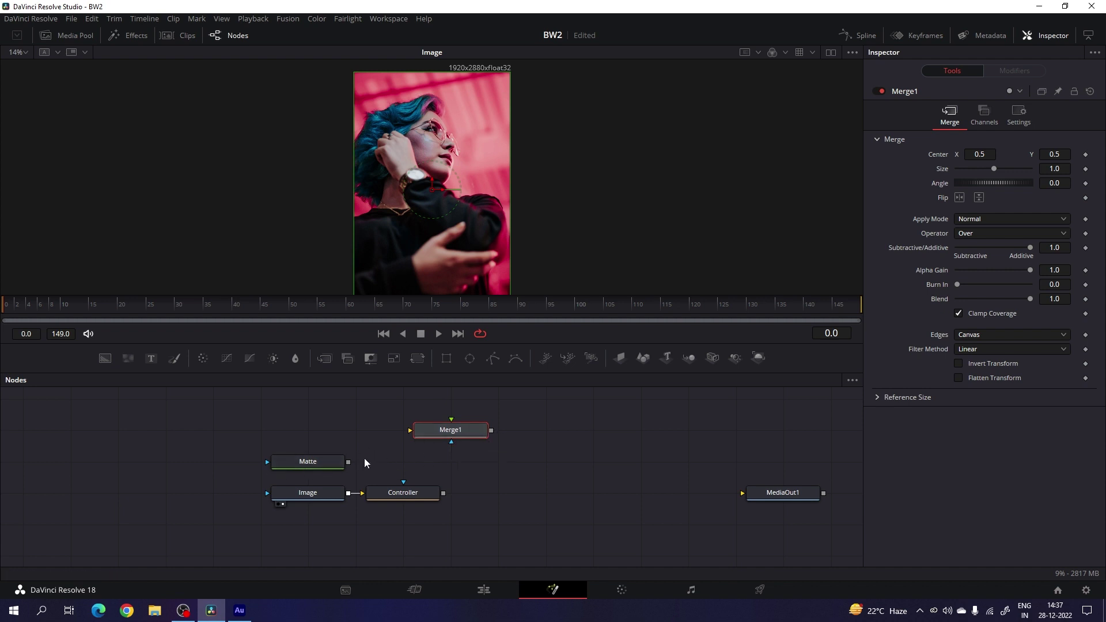
{"action": "left_click_drag", "start_coordinate": [409, 433], "coordinate": [347, 462]}
{"action": "left_click_drag", "start_coordinate": [452, 419], "coordinate": [410, 499]}
{"action": "left_click_drag", "start_coordinate": [453, 438], "coordinate": [405, 469]}
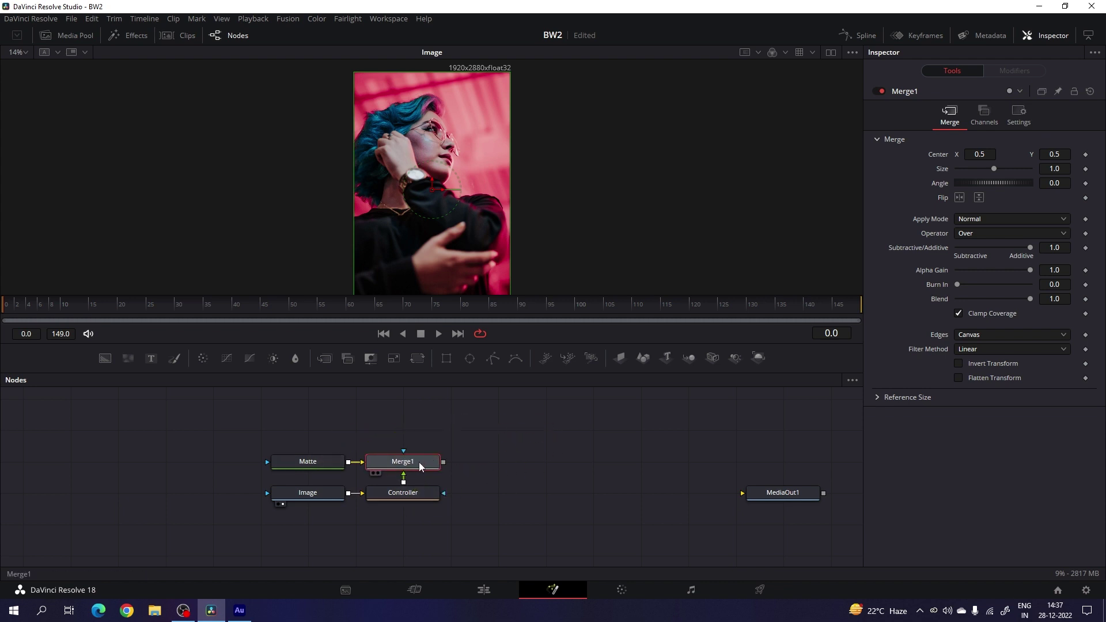
- Display the Merge1 output in the viewer and fit it to the viewer size
{"action": "key", "text": "1"}
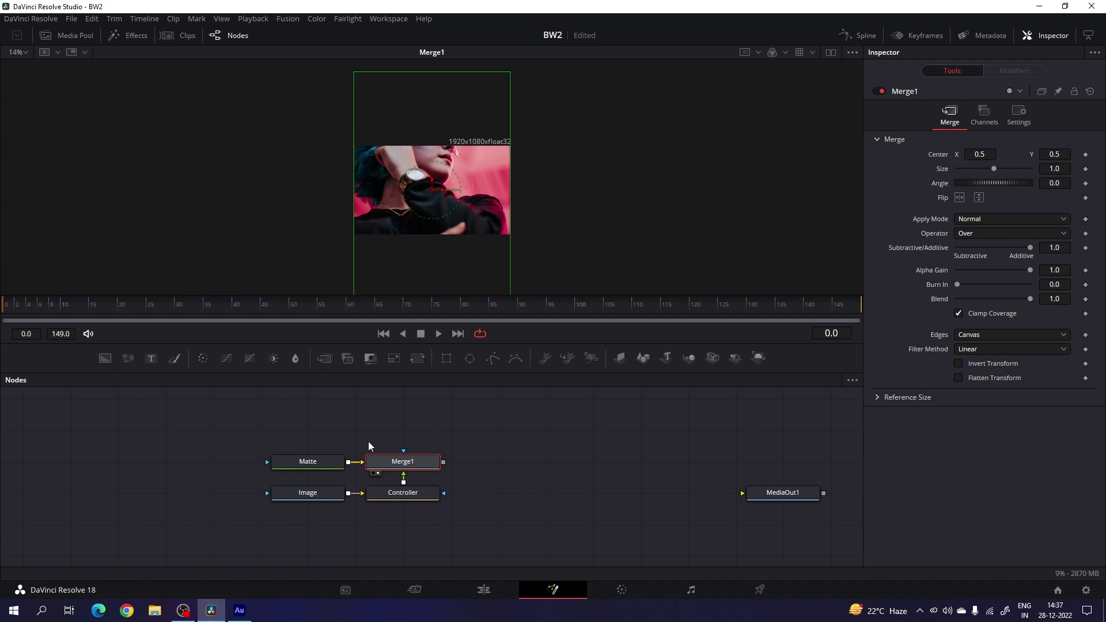
{"action": "left_click", "coordinate": [17, 52]}
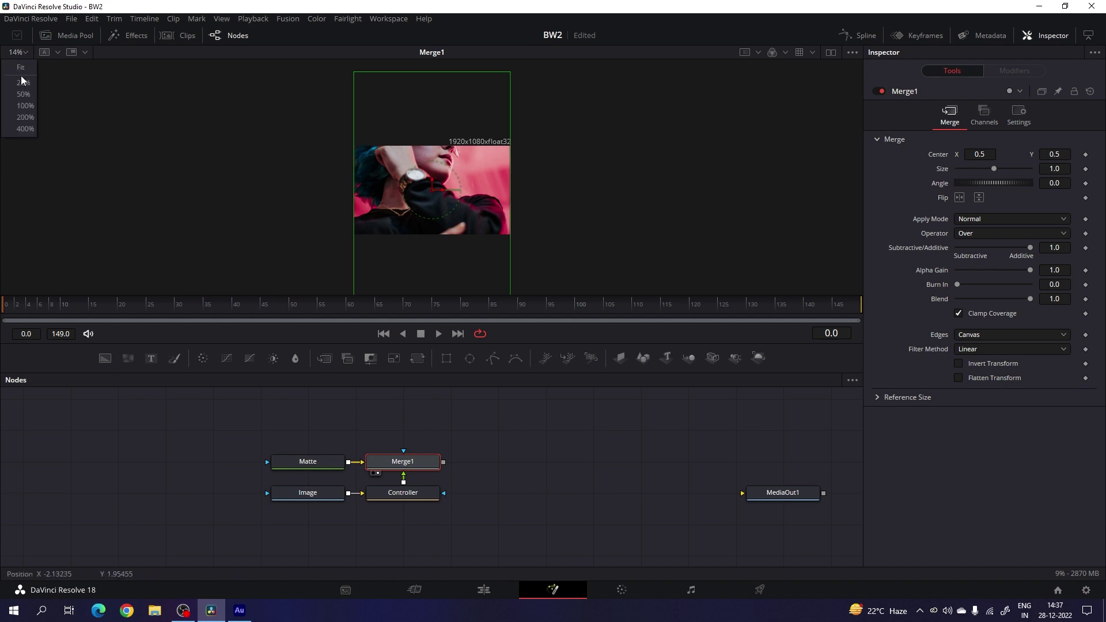
{"action": "left_click", "coordinate": [22, 68]}
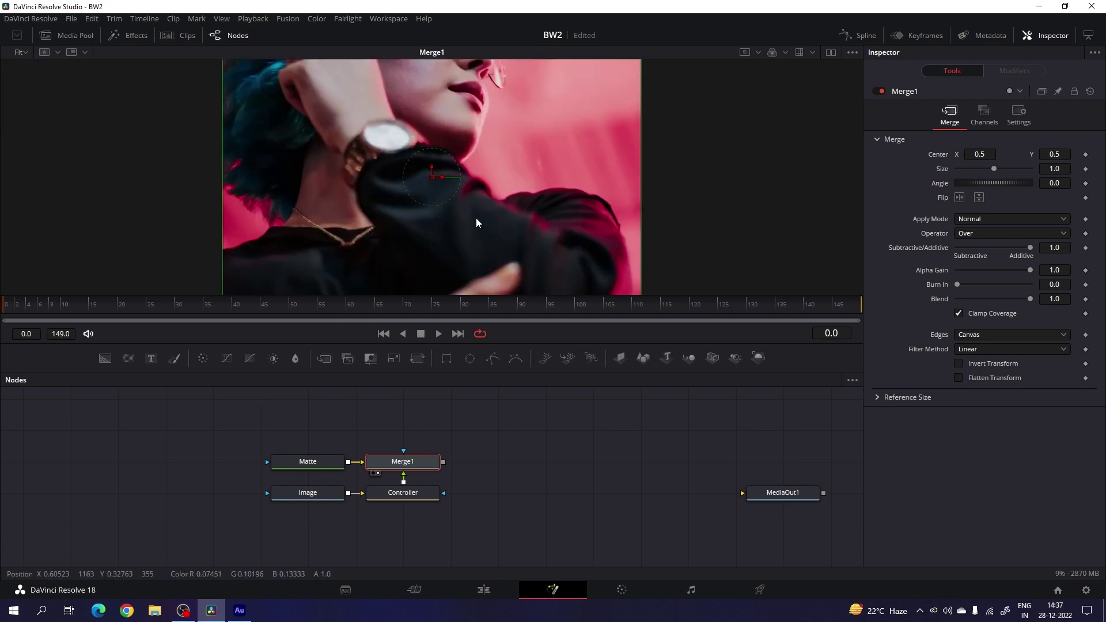
- Shift the portrait down in the frame with the Controller node, to a center Y of about 0.368
{"action": "left_click", "coordinate": [406, 491]}
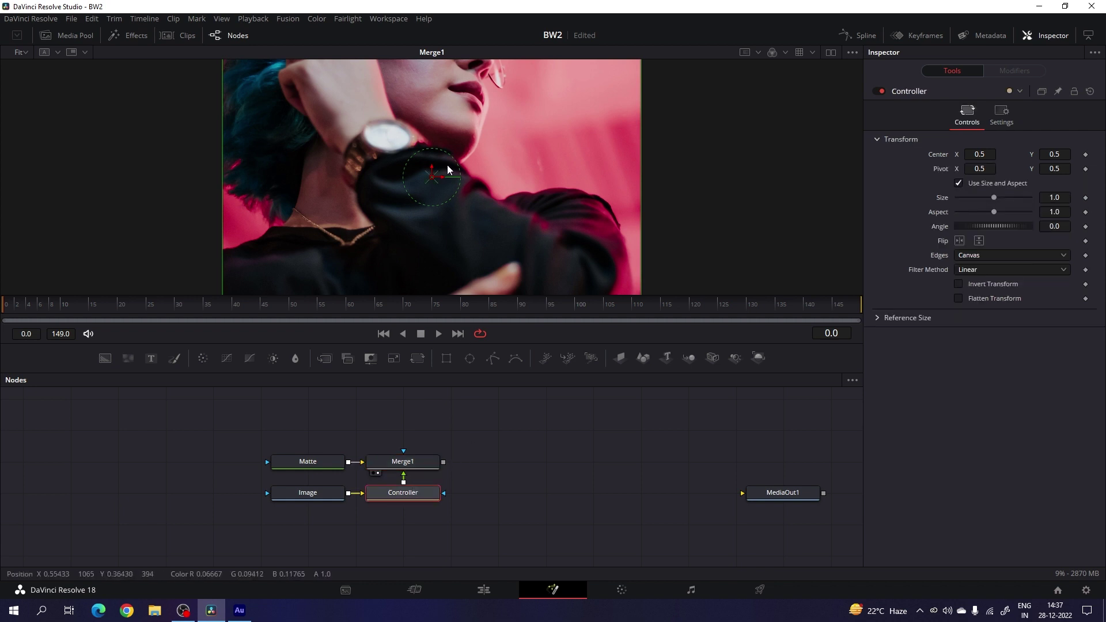
{"action": "left_click_drag", "start_coordinate": [432, 174], "coordinate": [431, 254]}
{"action": "left_click", "coordinate": [503, 475]}
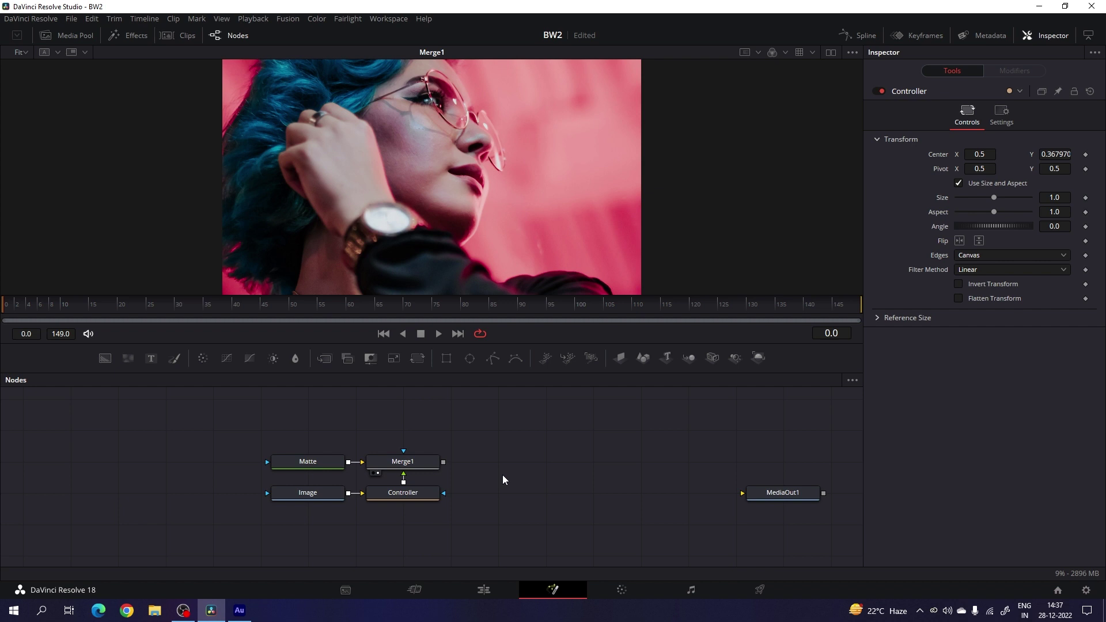
- Add a Color Corrector node after Merge1, place it in line with the merge, and display its output in the viewer
{"action": "left_click", "coordinate": [413, 463]}
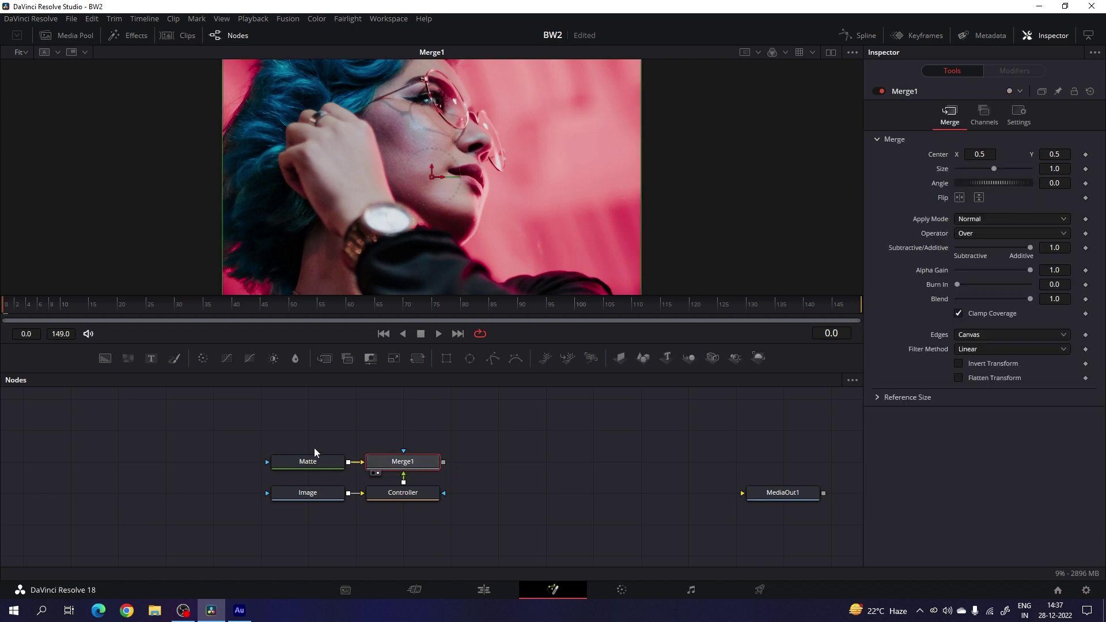
{"action": "left_click", "coordinate": [202, 359]}
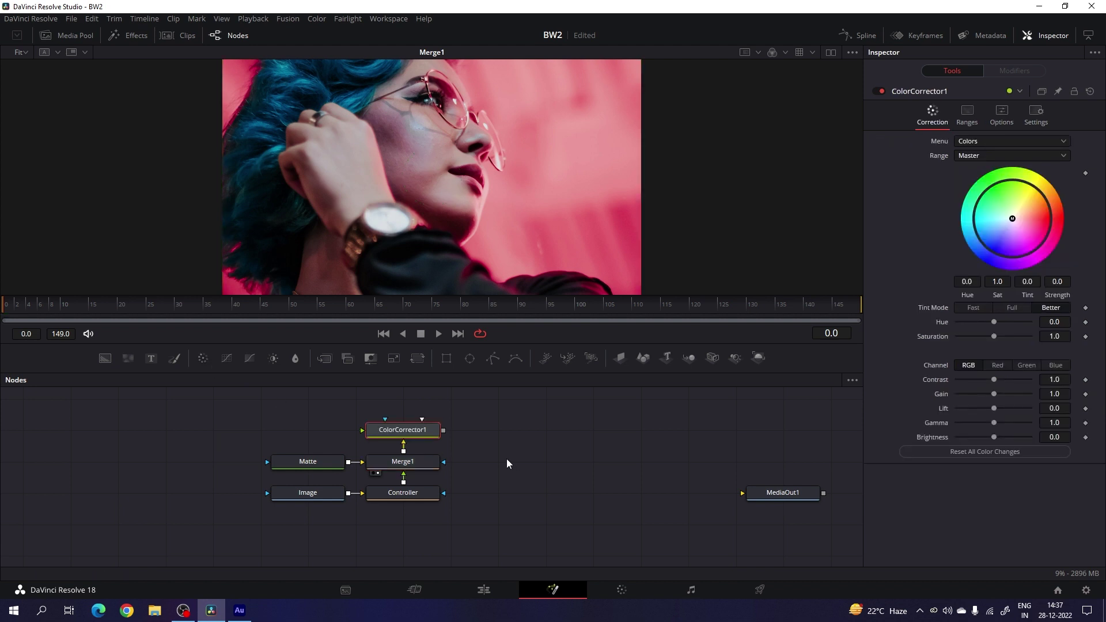
{"action": "left_click_drag", "start_coordinate": [426, 440], "coordinate": [522, 471]}
{"action": "key", "text": "1"}
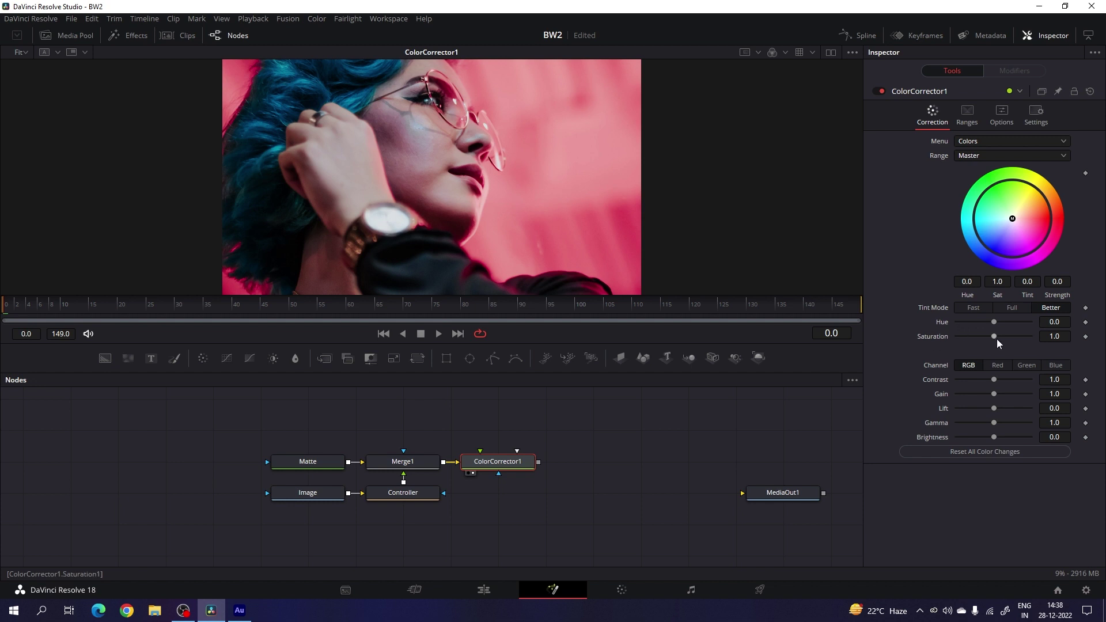
- Turn the portrait black and white with saturation 0 and brighten it with a gain of 1.2 in ColorCorrector1
{"action": "left_click_drag", "start_coordinate": [996, 337], "coordinate": [912, 334]}
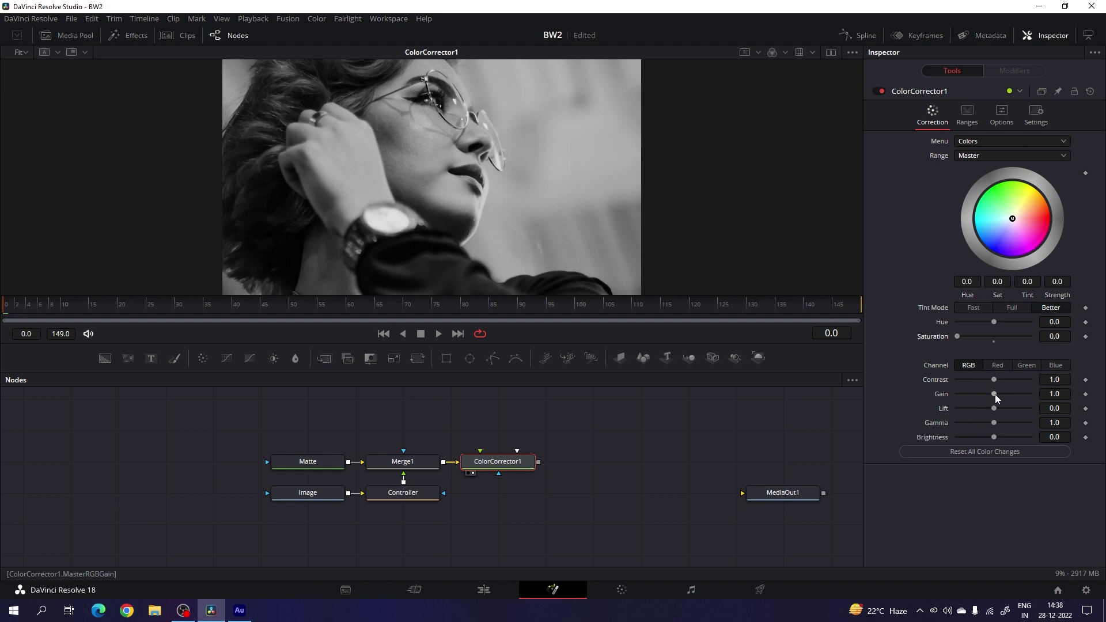
{"action": "left_click_drag", "start_coordinate": [995, 394], "coordinate": [998, 395]}
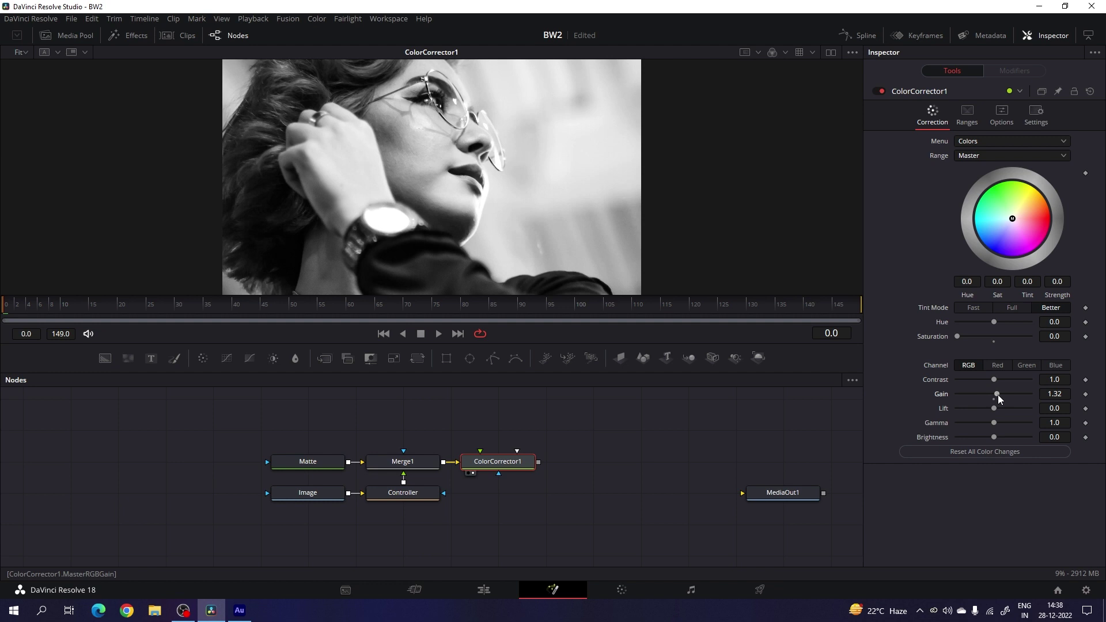
{"action": "left_click", "coordinate": [1061, 394]}
{"action": "key", "text": "BackSpace"}
{"action": "key", "text": "BackSpace"}
{"action": "type", "text": "2"}
{"action": "left_click", "coordinate": [1059, 408]}
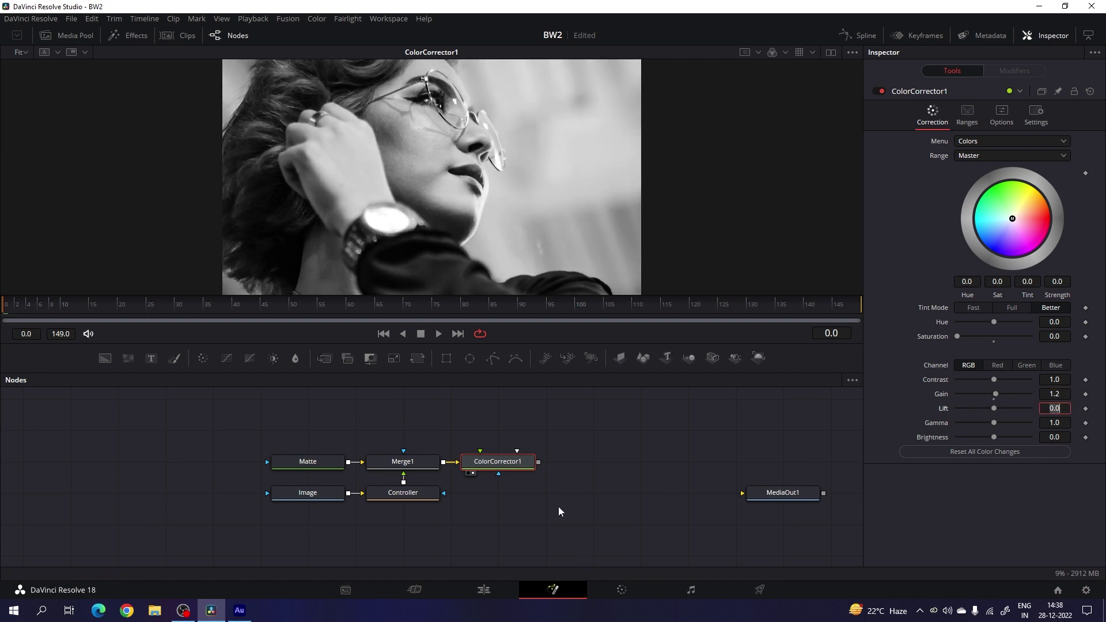
{"action": "left_click", "coordinate": [592, 406]}
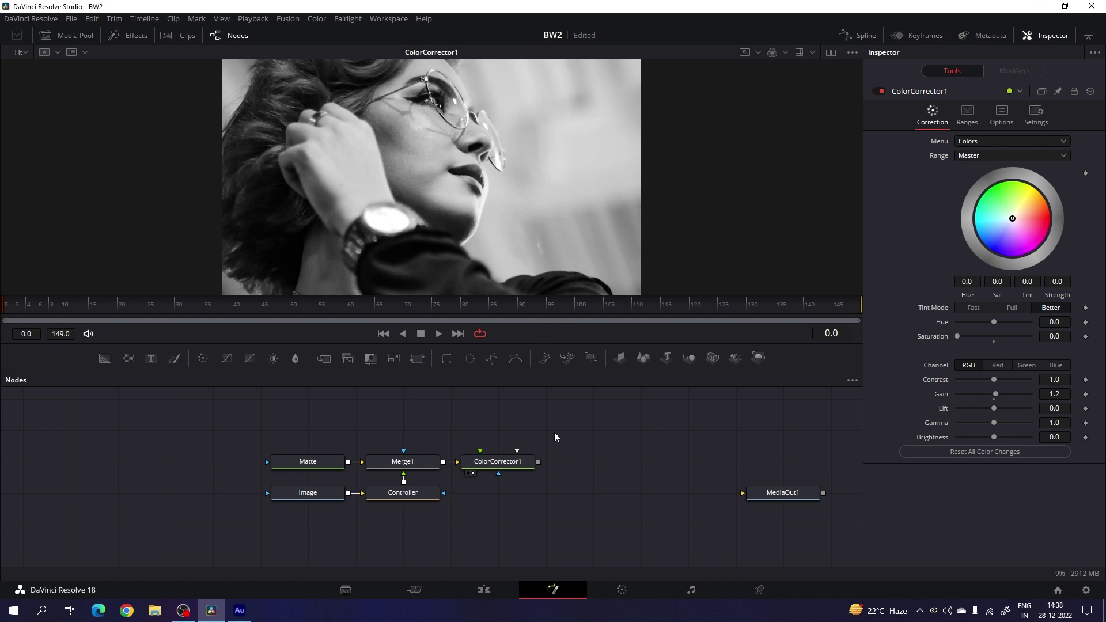
- Add a Transform node after ColorCorrector1, display it in the viewer, and rename it Ani
{"action": "left_click", "coordinate": [418, 359]}
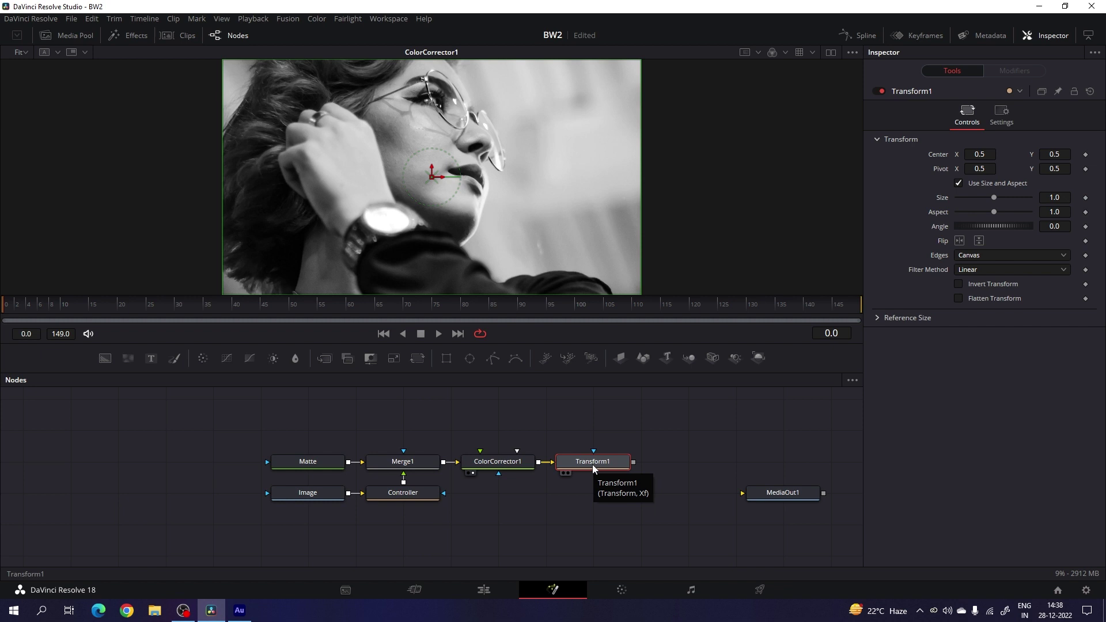
{"action": "key", "text": "1"}
{"action": "key", "text": "F2"}
{"action": "key", "text": "BackSpace"}
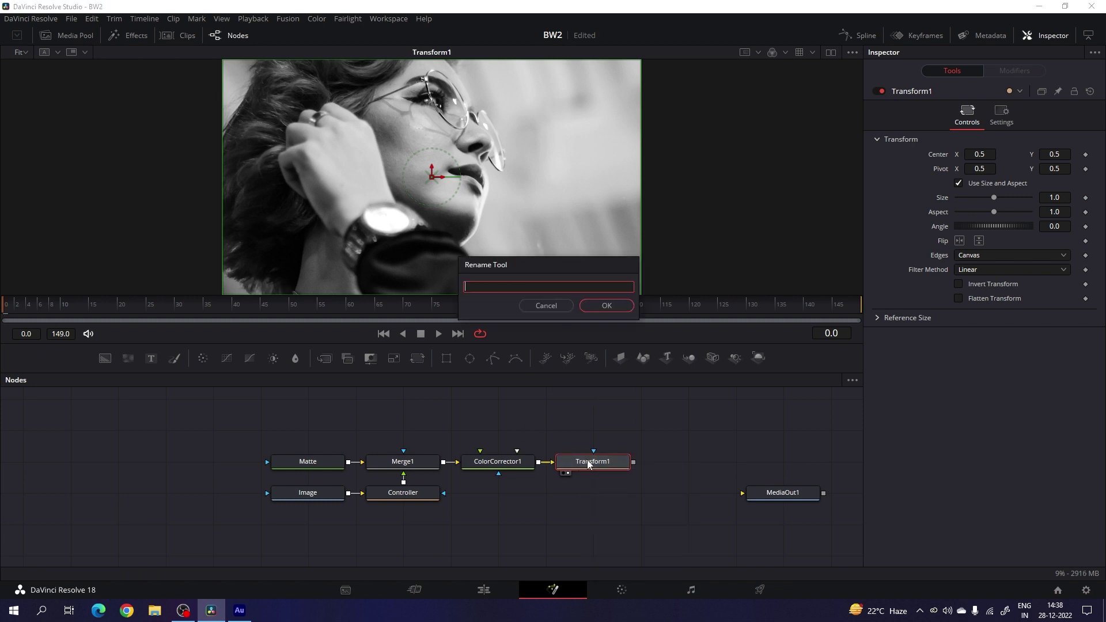
{"action": "type", "text": "Ani"}
{"action": "key", "text": "Return"}
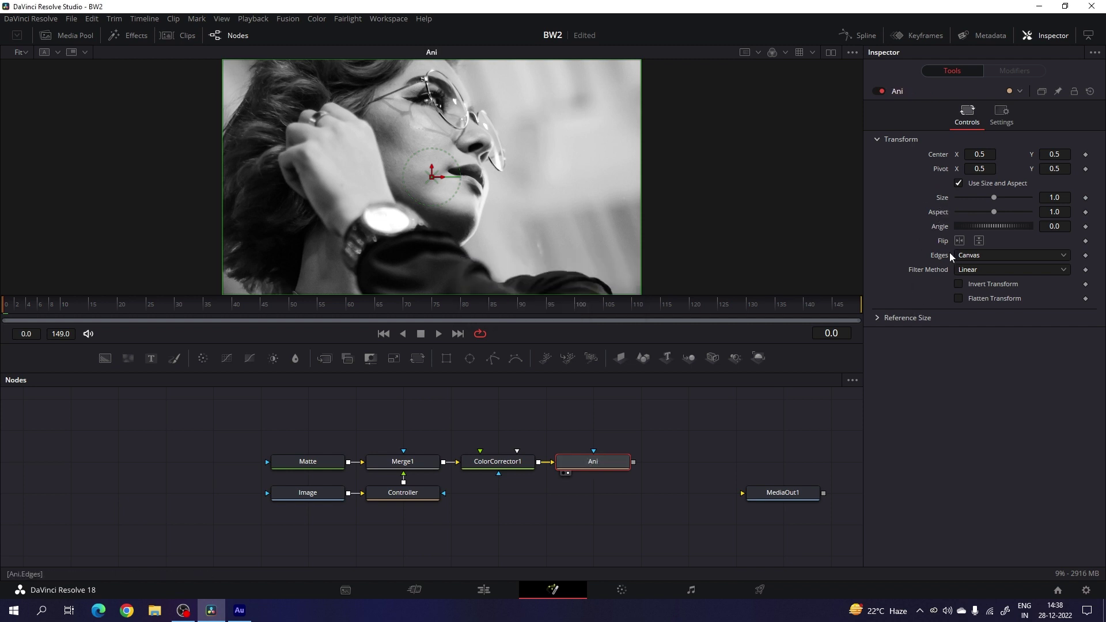
- Animate the Ani node's size from 1.2 at frame 0 to 1.0 at frame 149 and preview the zoom
{"action": "left_click_drag", "start_coordinate": [786, 305], "coordinate": [903, 307]}
{"action": "right_click", "coordinate": [953, 199]}
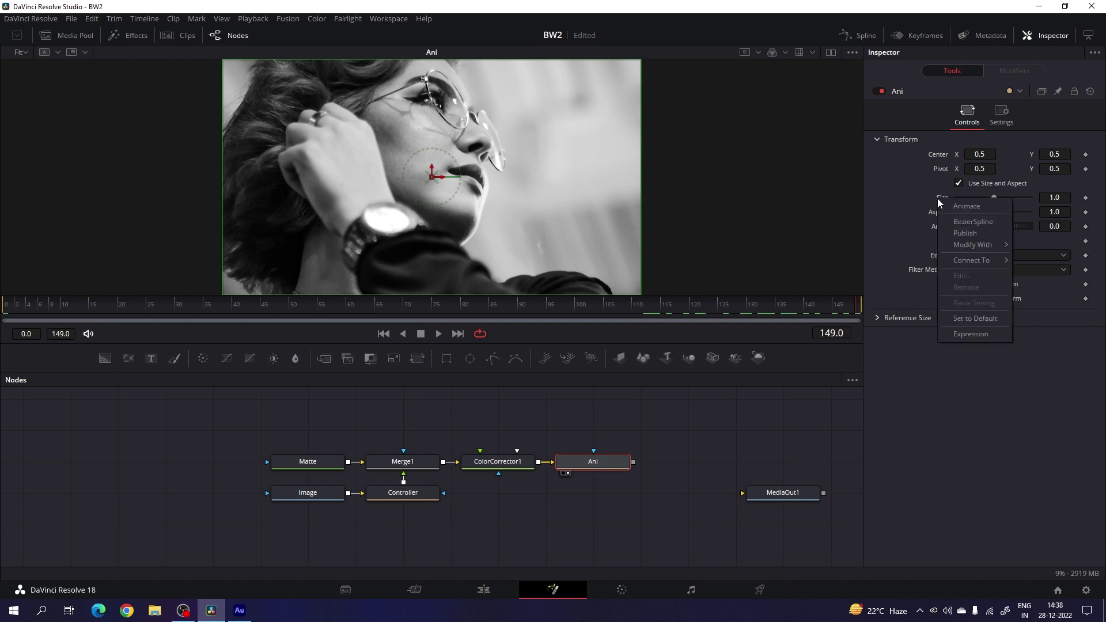
{"action": "left_click", "coordinate": [973, 210]}
{"action": "left_click_drag", "start_coordinate": [671, 308], "coordinate": [3, 340]}
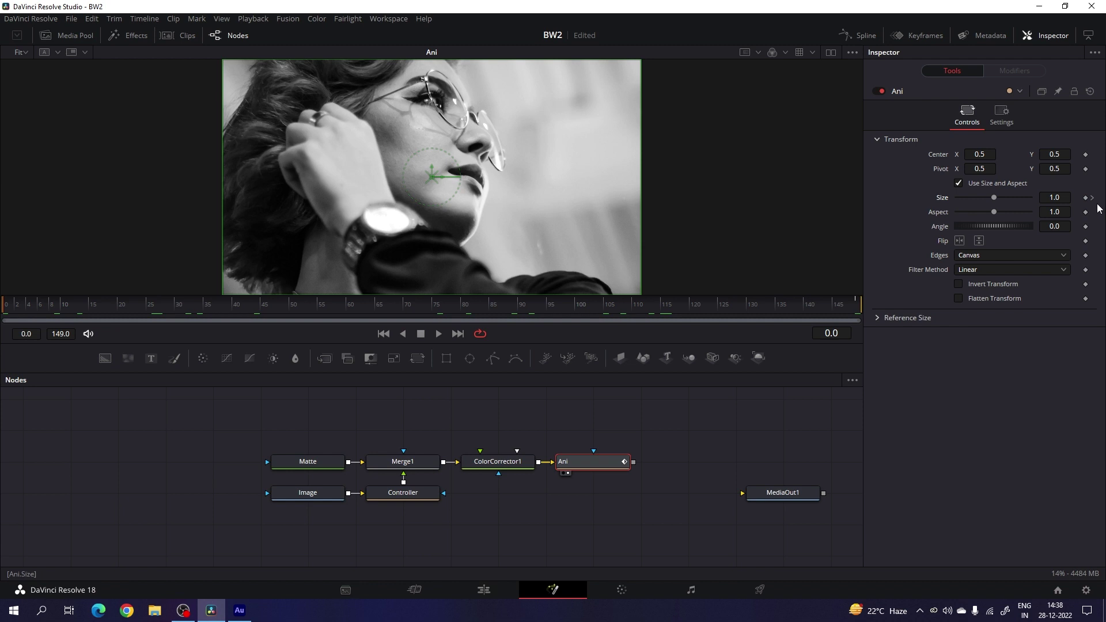
{"action": "left_click", "coordinate": [1064, 198]}
{"action": "key", "text": "BackSpace"}
{"action": "type", "text": "2"}
{"action": "key", "text": "Tab"}
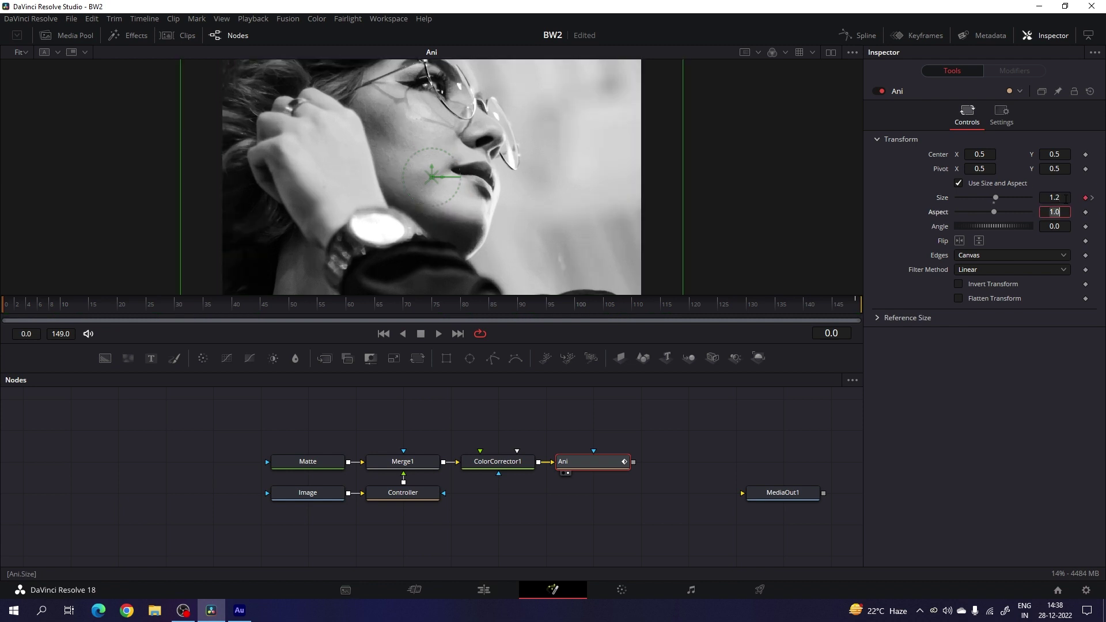
{"action": "left_click_drag", "start_coordinate": [255, 312], "coordinate": [317, 310]}
{"action": "key", "text": "space"}
{"action": "left_click", "coordinate": [421, 334]}
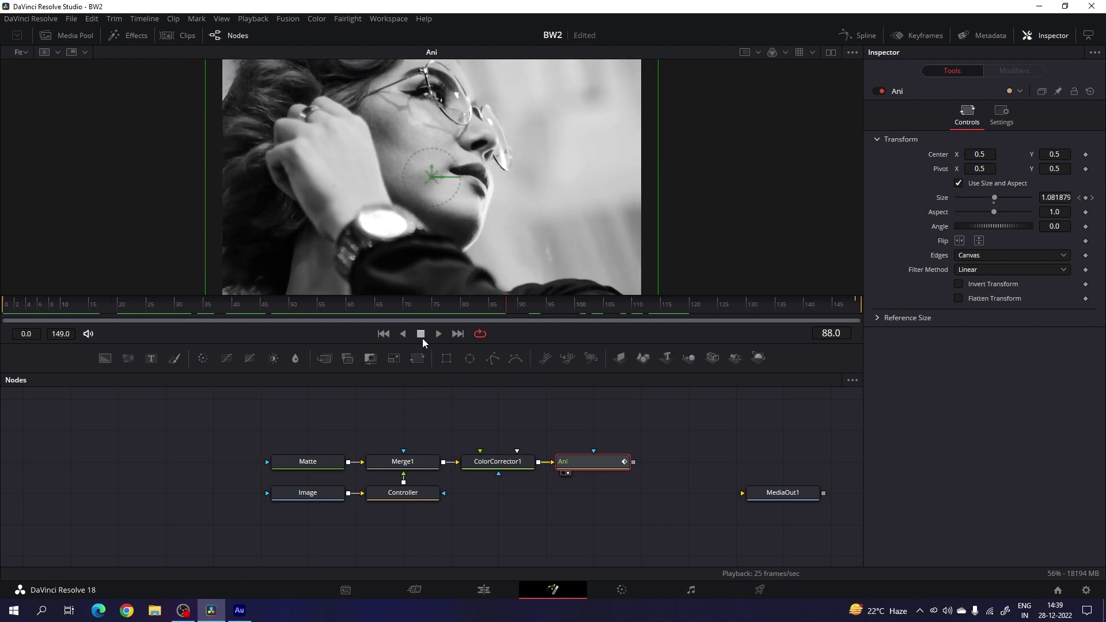
- Add a Text node above Merge1 containing the letter R in the Gotham Black font
{"action": "left_click", "coordinate": [465, 404]}
{"action": "left_click_drag", "start_coordinate": [531, 420], "coordinate": [505, 447]}
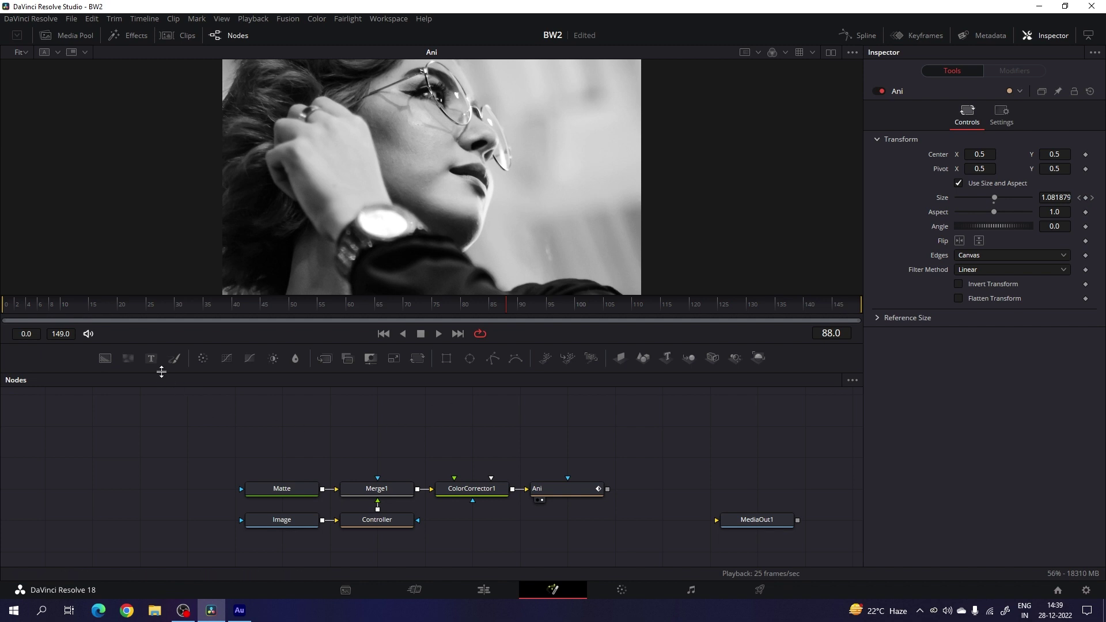
{"action": "left_click_drag", "start_coordinate": [151, 359], "coordinate": [389, 451]}
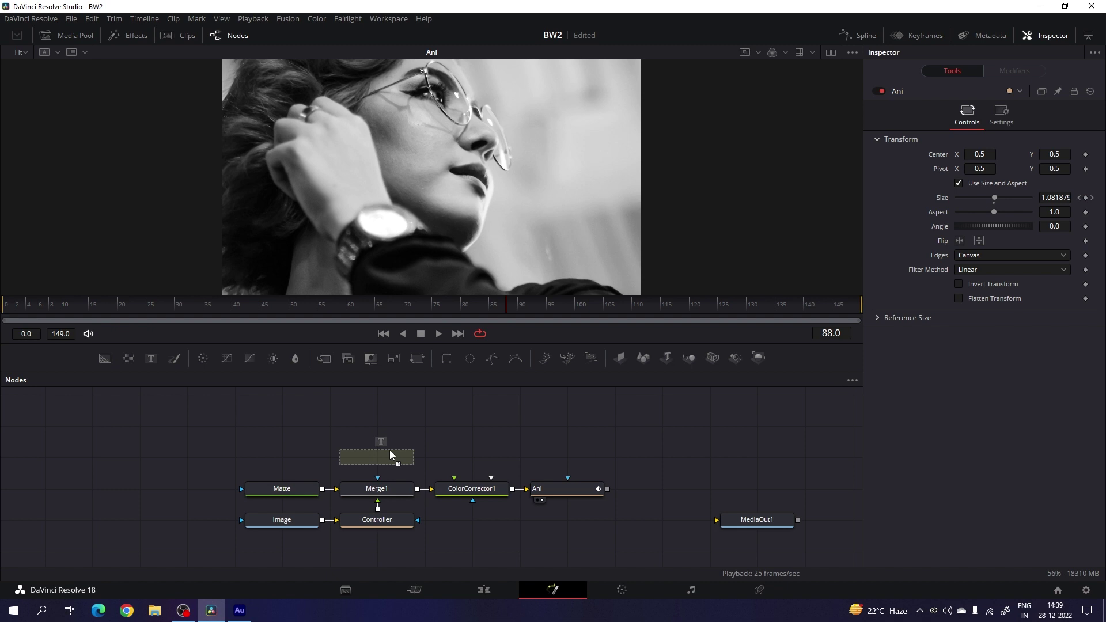
{"action": "left_click", "coordinate": [916, 230]}
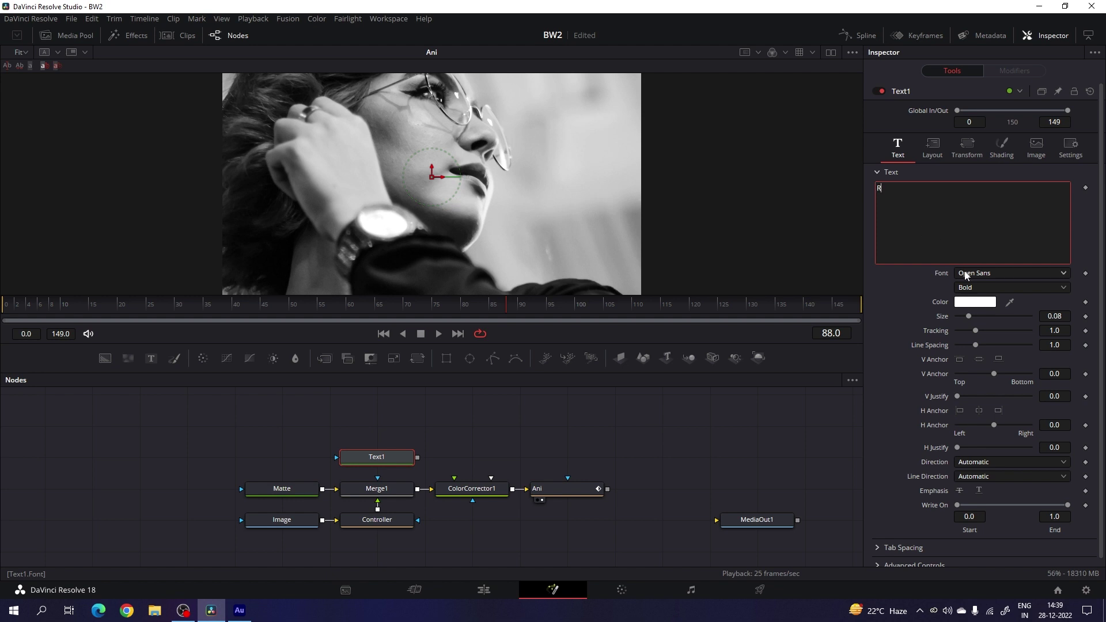
{"action": "left_click", "coordinate": [967, 275]}
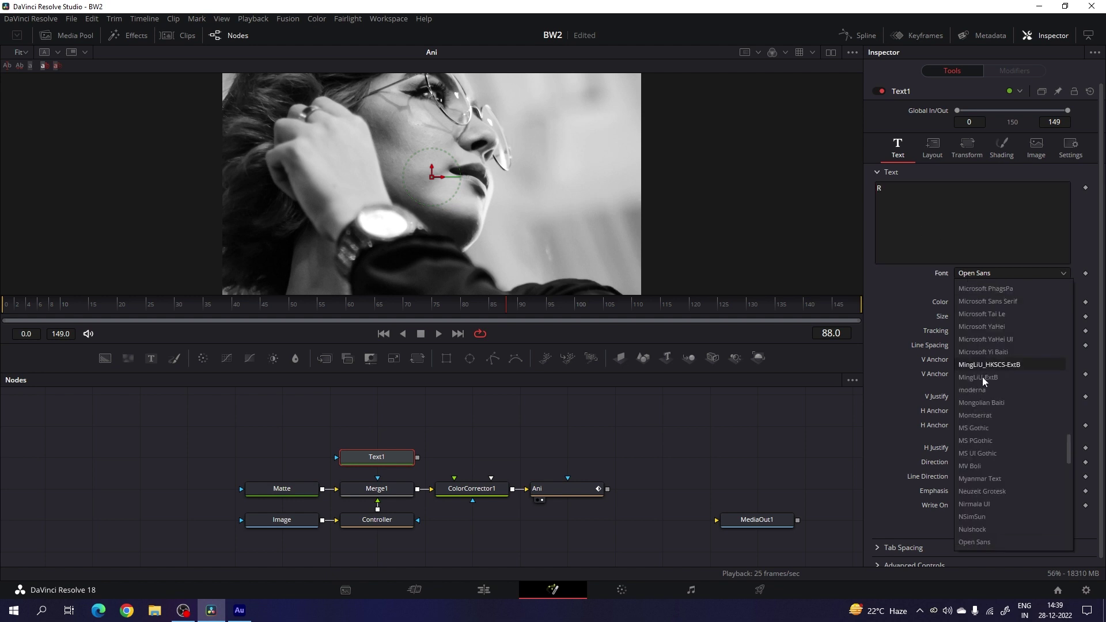
{"action": "scroll", "coordinate": [985, 416], "scroll_direction": "up", "scroll_amount": 10}
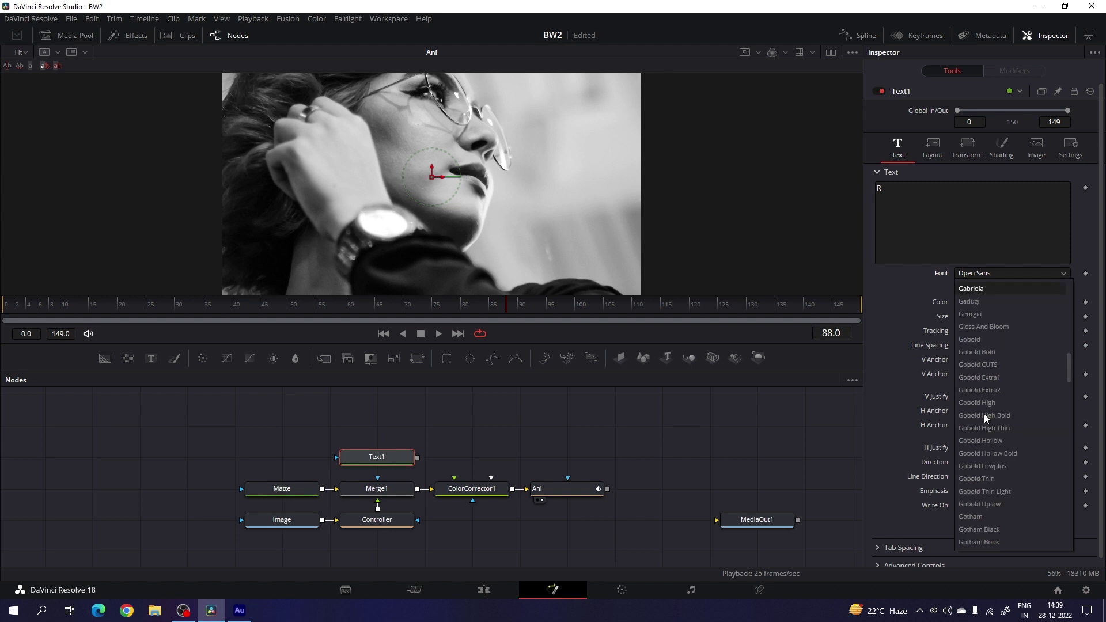
{"action": "left_click", "coordinate": [999, 530]}
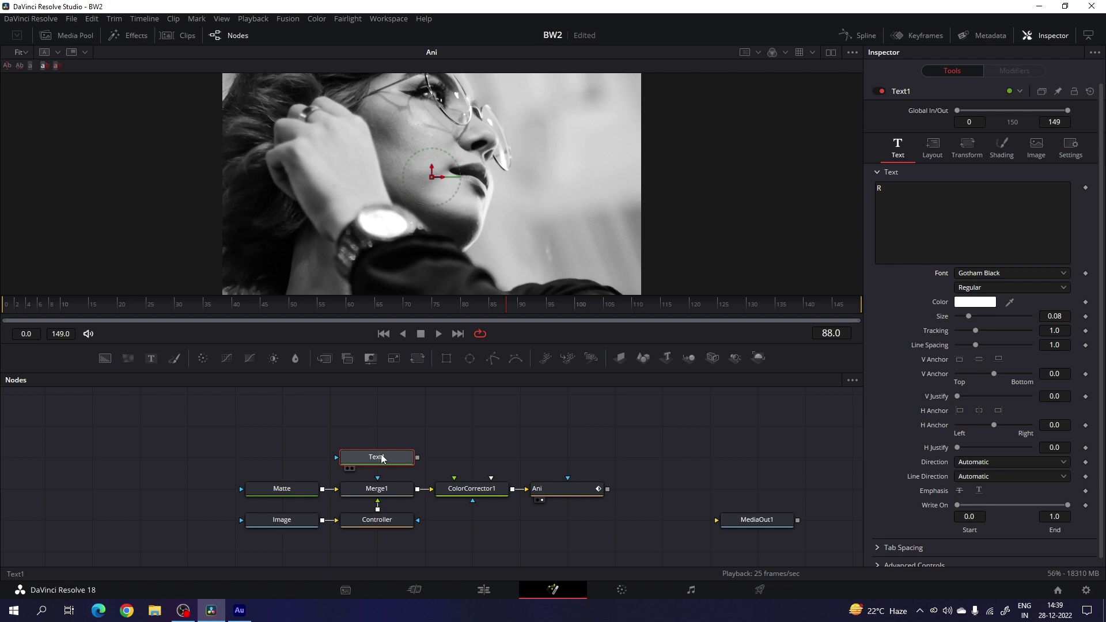
- Display Text1 in the viewer, enlarge the R to size 1.6, and shift it until its stem meets the frame's left edge
{"action": "left_click_drag", "start_coordinate": [382, 459], "coordinate": [427, 192]}
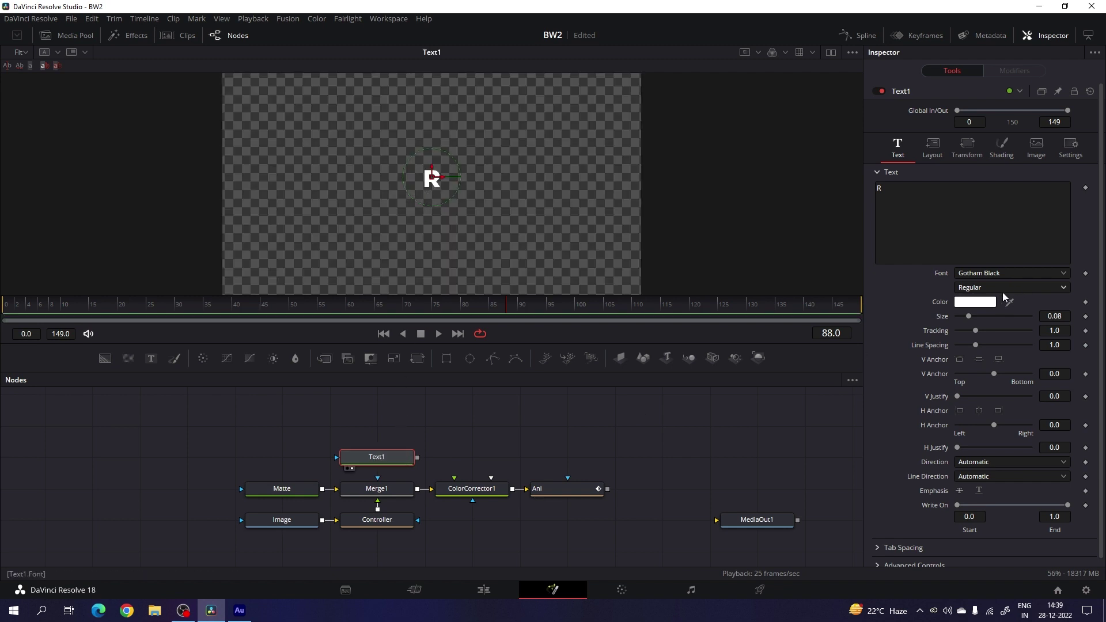
{"action": "left_click_drag", "start_coordinate": [969, 317], "coordinate": [1069, 320]}
{"action": "left_click", "coordinate": [1055, 316]}
{"action": "type", "text": "1"}
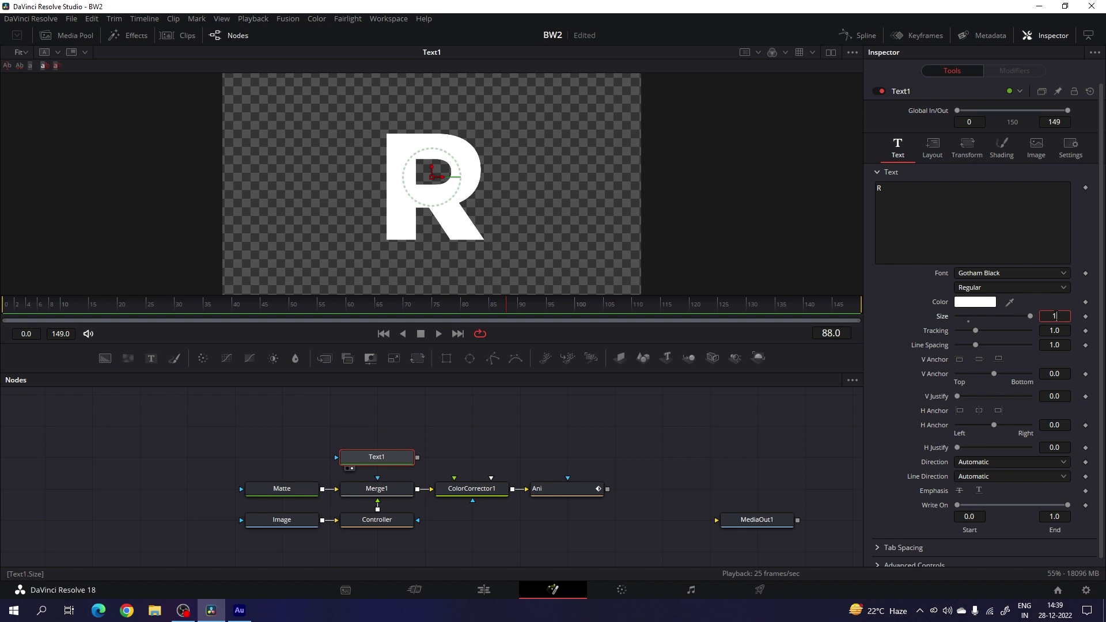
{"action": "type", "text": ".6"}
{"action": "key", "text": "Tab"}
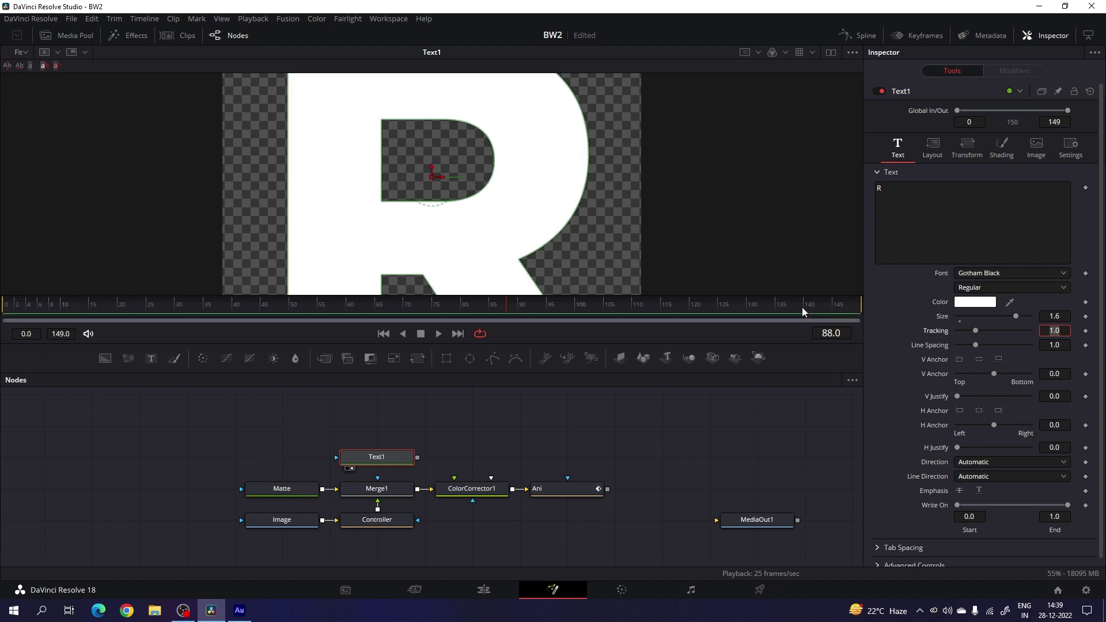
{"action": "left_click_drag", "start_coordinate": [441, 178], "coordinate": [364, 147]}
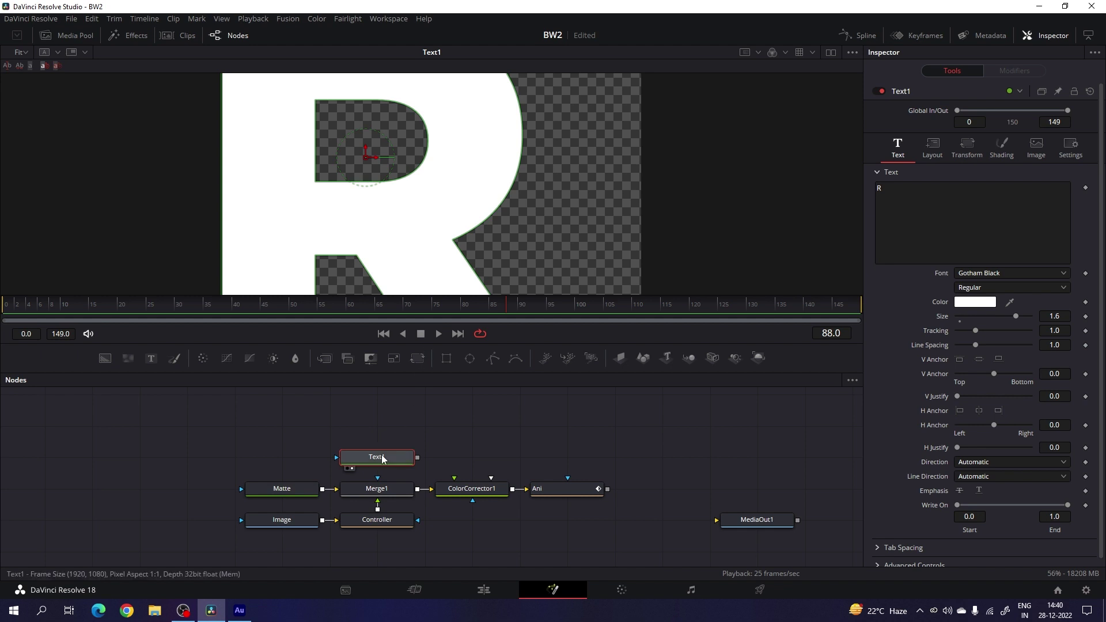
- Add a Transform node after Text1 and keyframe its center at X 0.5, Y 0.5 on frames 30 and 120
{"action": "left_click", "coordinate": [425, 358]}
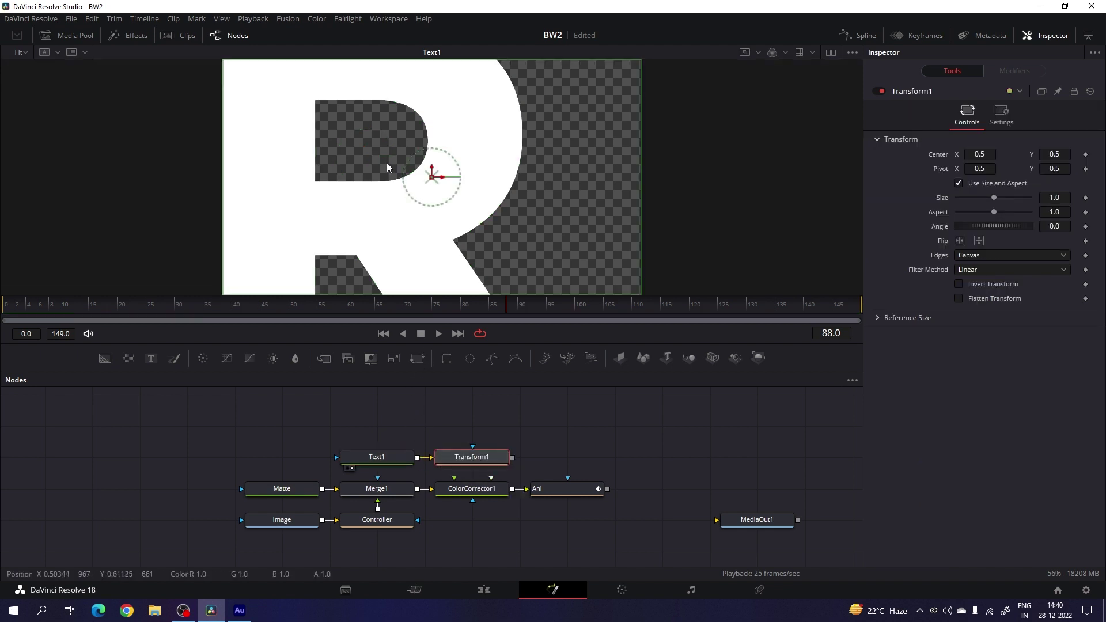
{"action": "left_click_drag", "start_coordinate": [283, 312], "coordinate": [176, 307]}
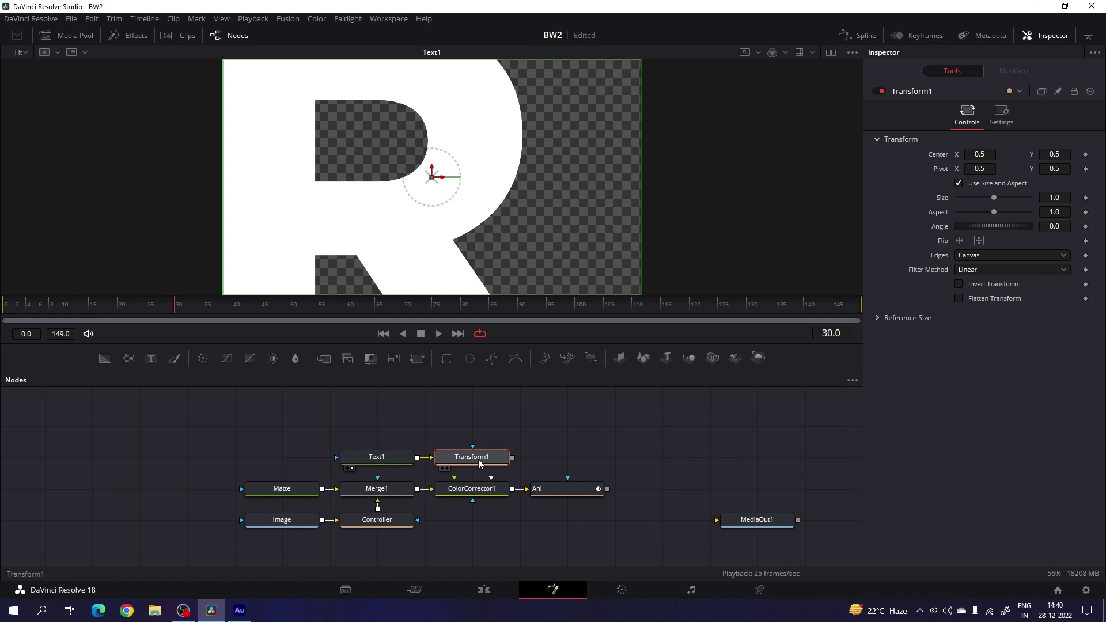
{"action": "right_click", "coordinate": [937, 154]}
{"action": "left_click", "coordinate": [952, 160]}
{"action": "left_click", "coordinate": [649, 307]}
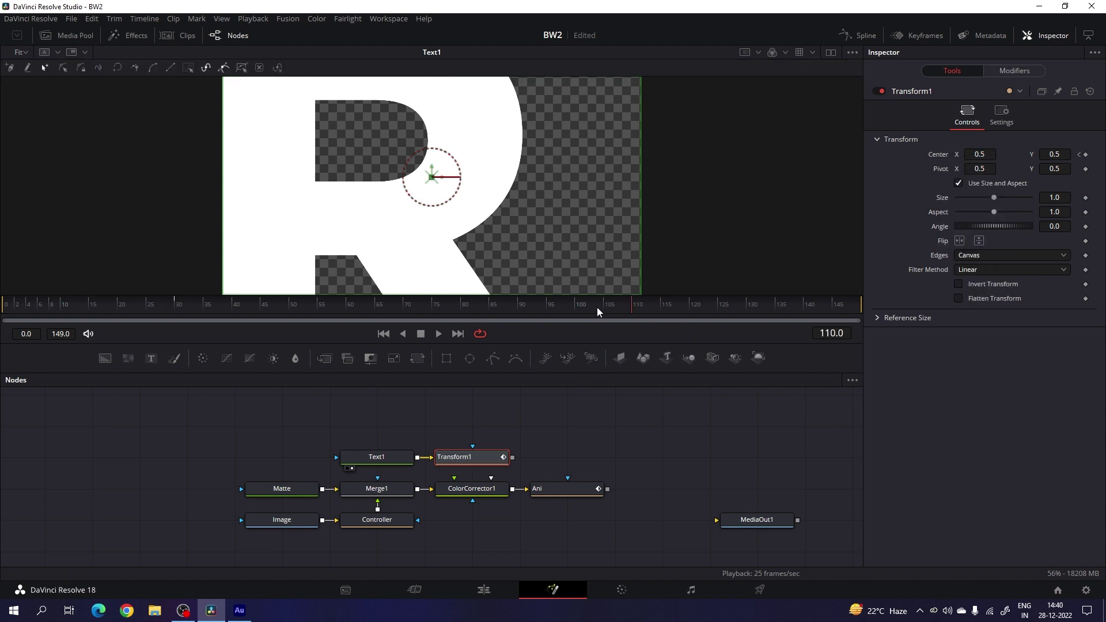
{"action": "left_click_drag", "start_coordinate": [679, 308], "coordinate": [690, 311]}
{"action": "right_click", "coordinate": [938, 154]}
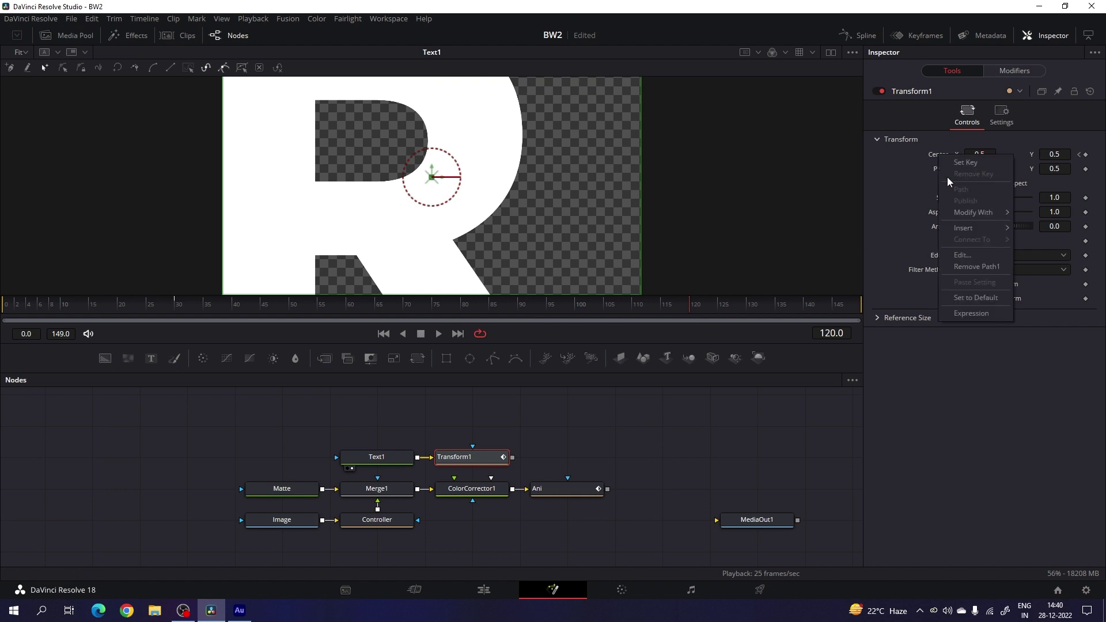
{"action": "left_click", "coordinate": [967, 163]}
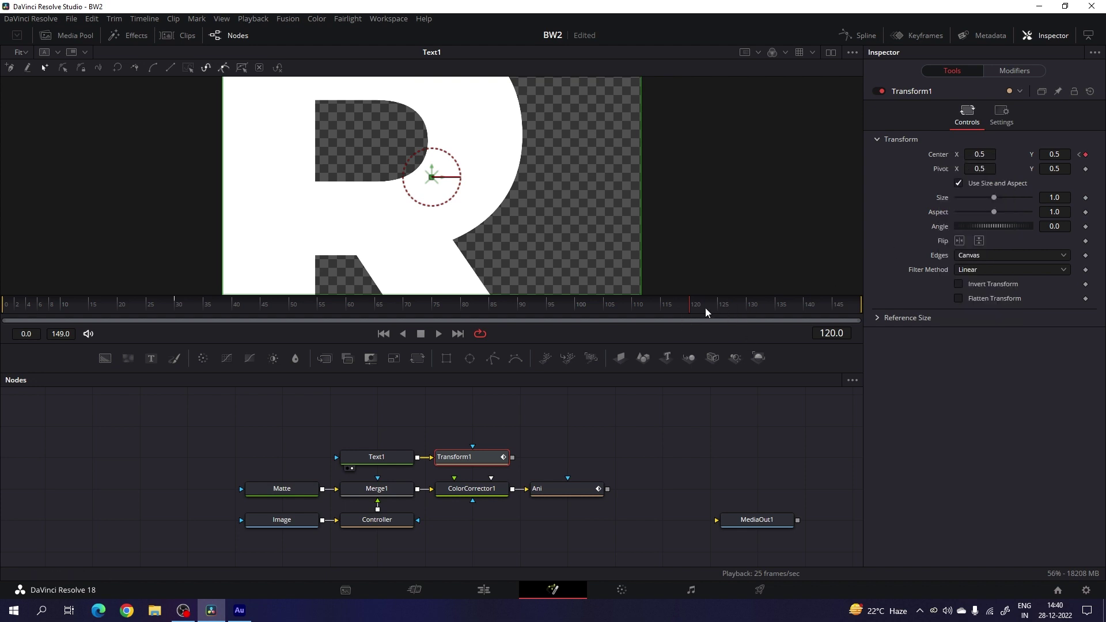
- Display Transform1 in the viewer and keyframe its center at frame 149 so the R sits fully above the frame
{"action": "left_click_drag", "start_coordinate": [698, 306], "coordinate": [877, 320]}
{"action": "scroll", "coordinate": [527, 165], "scroll_direction": "up", "scroll_amount": 2}
{"action": "left_click_drag", "start_coordinate": [435, 225], "coordinate": [431, 63]}
{"action": "scroll", "coordinate": [467, 196], "scroll_direction": "up", "scroll_amount": 2}
{"action": "left_click_drag", "start_coordinate": [442, 145], "coordinate": [453, 49]}
{"action": "left_click_drag", "start_coordinate": [477, 458], "coordinate": [529, 223]}
{"action": "scroll", "coordinate": [521, 202], "scroll_direction": "up", "scroll_amount": 1}
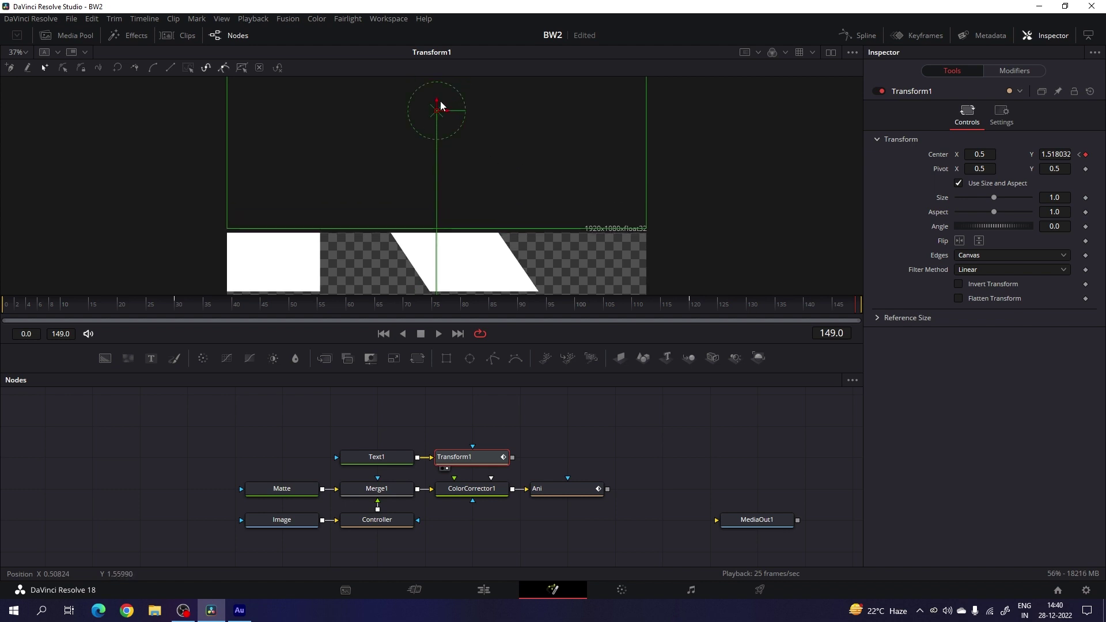
{"action": "left_click_drag", "start_coordinate": [437, 106], "coordinate": [441, 39]}
{"action": "left_click", "coordinate": [1054, 154]}
{"action": "type", "text": "0.5"}
{"action": "key", "text": "Tab"}
- Keyframe Transform1's center Y to -0.54 at frame 0, placing the R below the frame, and scrub through the motion
{"action": "left_click", "coordinate": [134, 304]}
{"action": "key", "text": "Home"}
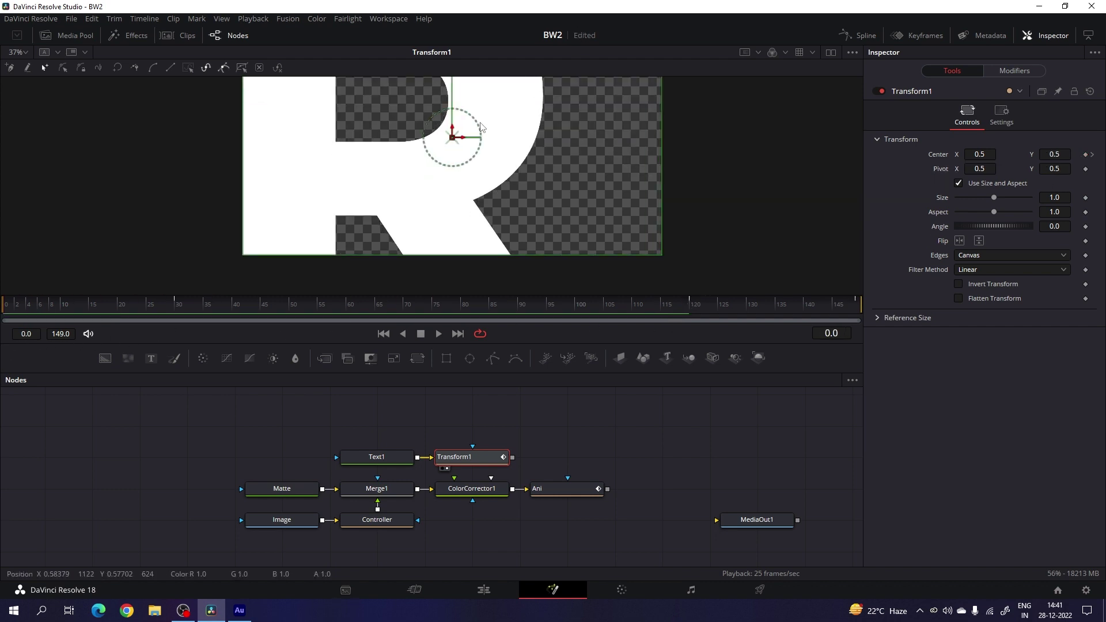
{"action": "left_click_drag", "start_coordinate": [453, 134], "coordinate": [224, 256]}
{"action": "left_click", "coordinate": [39, 308]}
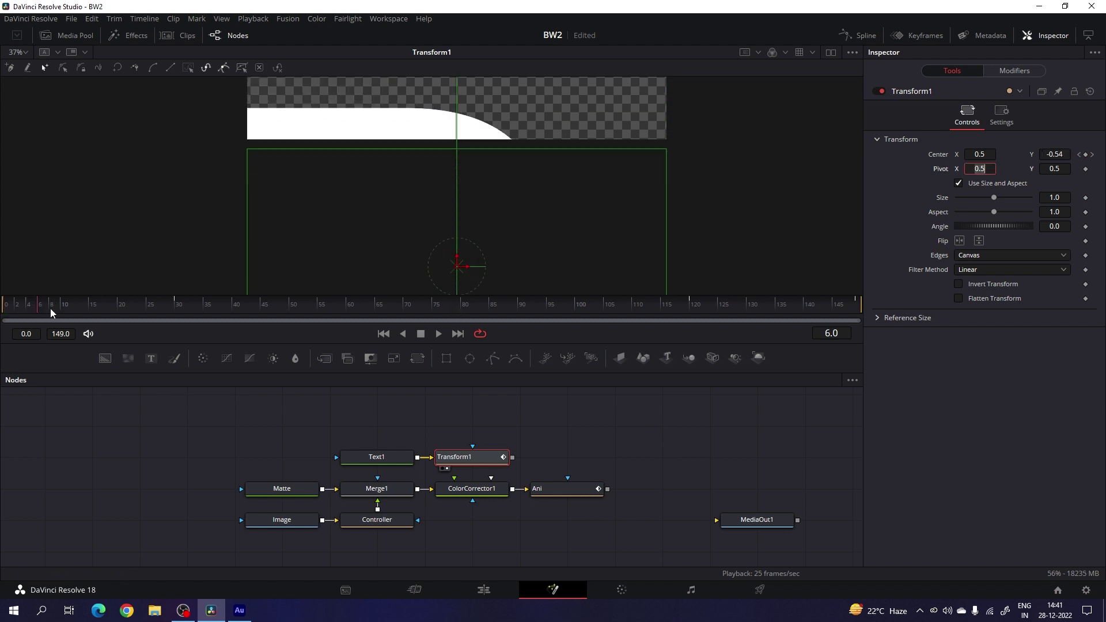
{"action": "left_click_drag", "start_coordinate": [37, 308], "coordinate": [121, 318]}
{"action": "left_click_drag", "start_coordinate": [230, 308], "coordinate": [626, 304]}
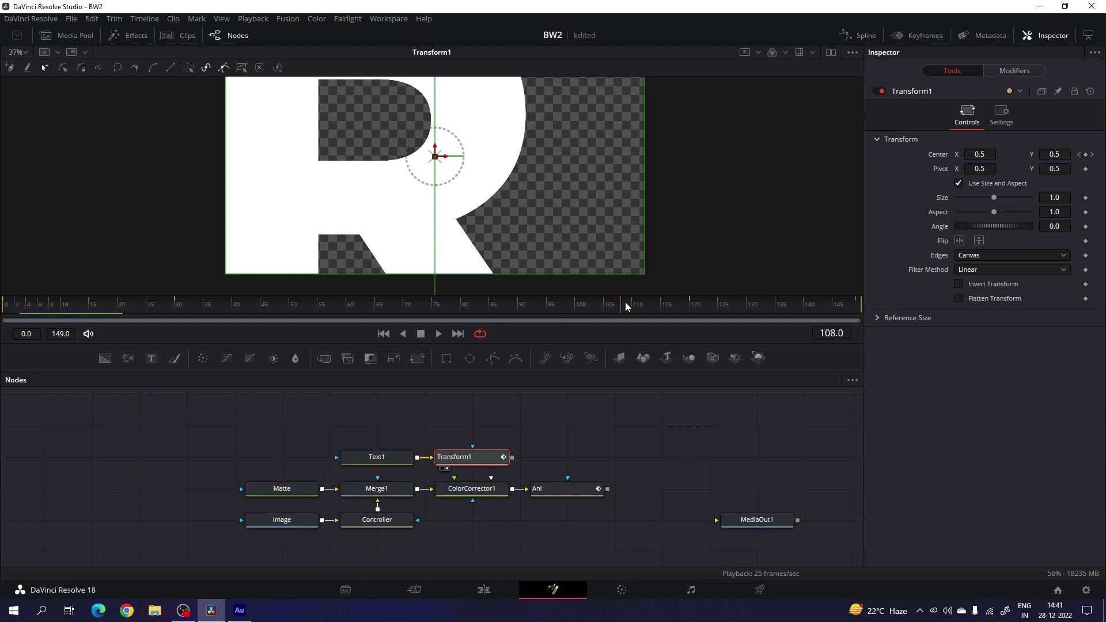
- Show Transform1's center displacement curve in the Spline editor and fit the whole curve in view
{"action": "left_click", "coordinate": [866, 37]}
{"action": "key", "text": "F4"}
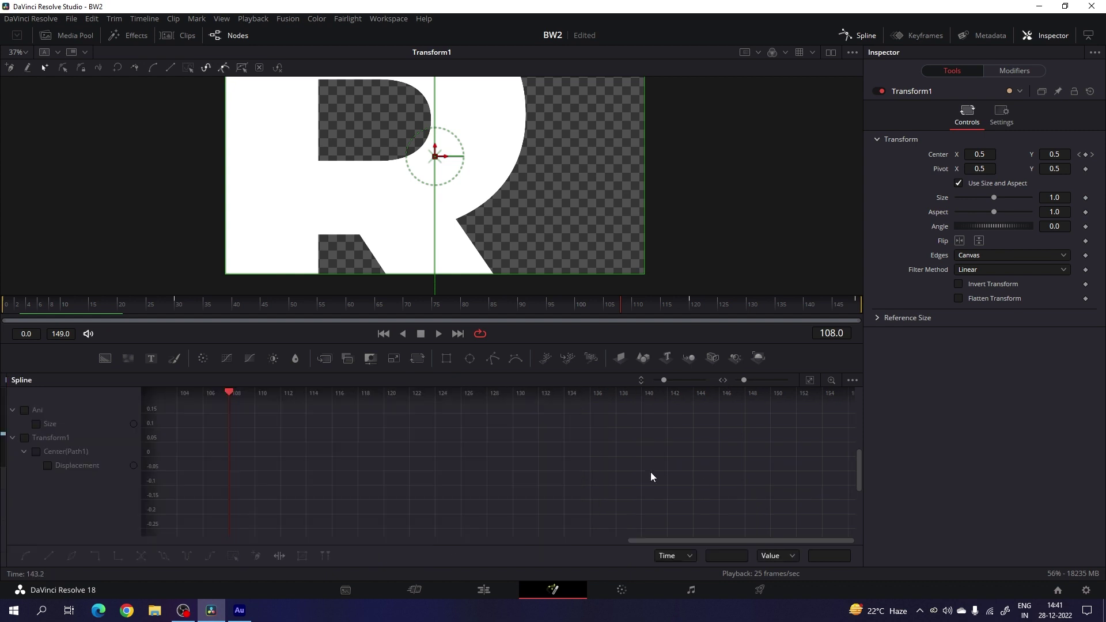
{"action": "left_click", "coordinate": [23, 438]}
{"action": "left_click", "coordinate": [810, 380]}
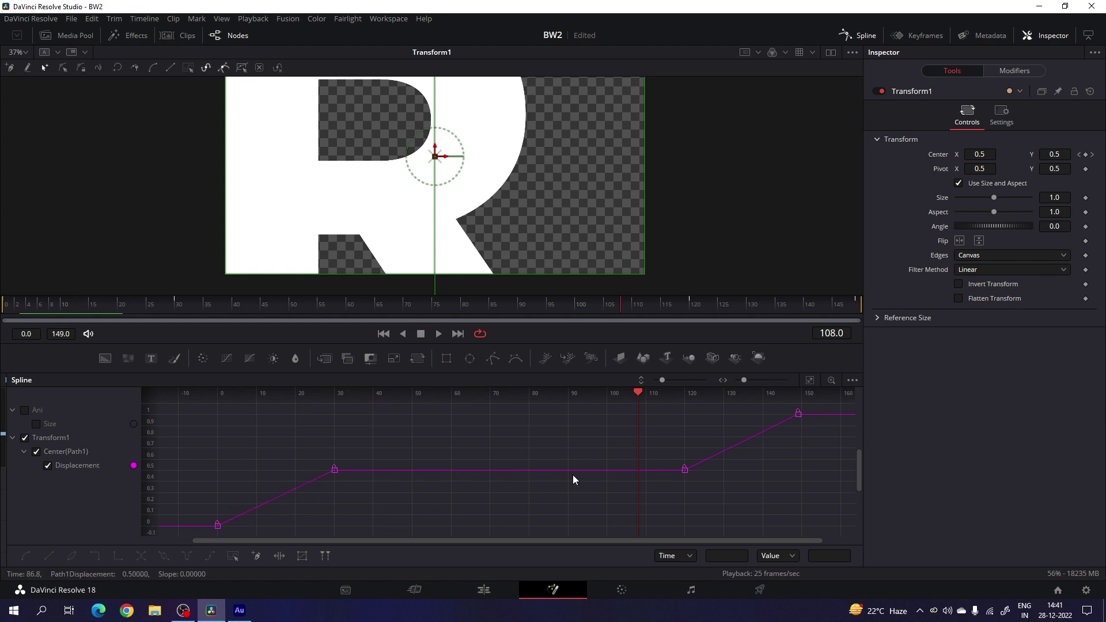
- Smooth the rising segments between frames 120–149 and 0–30 of Transform1's displacement curve, stretch their handles into ease-outs, and close the Spline editor
{"action": "left_click_drag", "start_coordinate": [813, 408], "coordinate": [679, 480]}
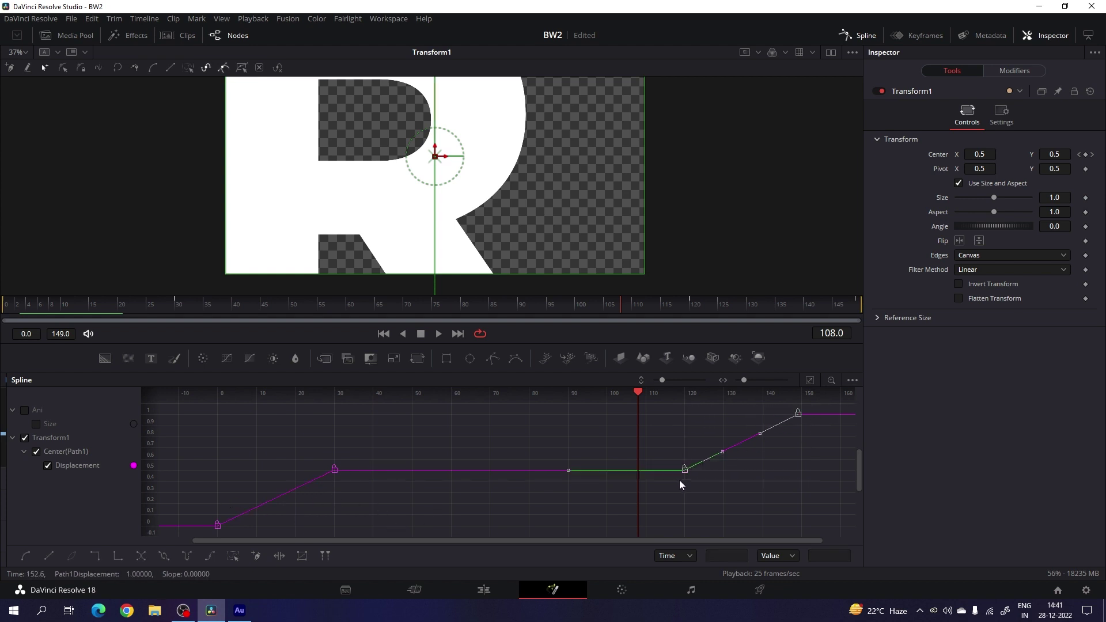
{"action": "key", "text": "s"}
{"action": "left_click_drag", "start_coordinate": [756, 419], "coordinate": [681, 420]}
{"action": "left_click_drag", "start_coordinate": [365, 450], "coordinate": [194, 538]}
{"action": "key", "text": "s"}
{"action": "left_click_drag", "start_coordinate": [291, 475], "coordinate": [218, 471]}
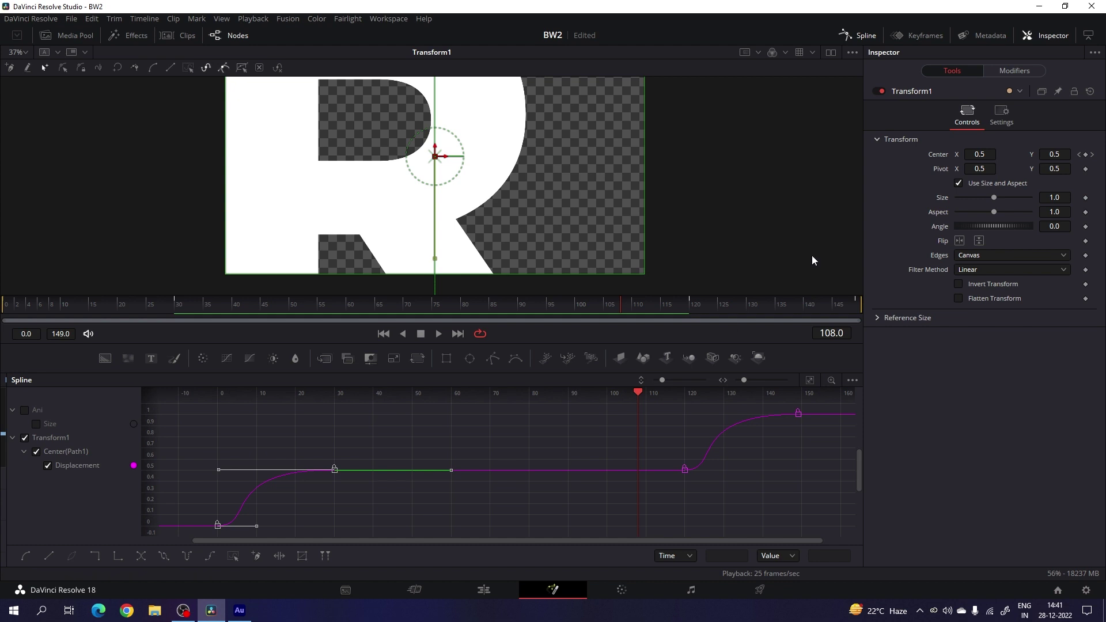
{"action": "left_click", "coordinate": [860, 35]}
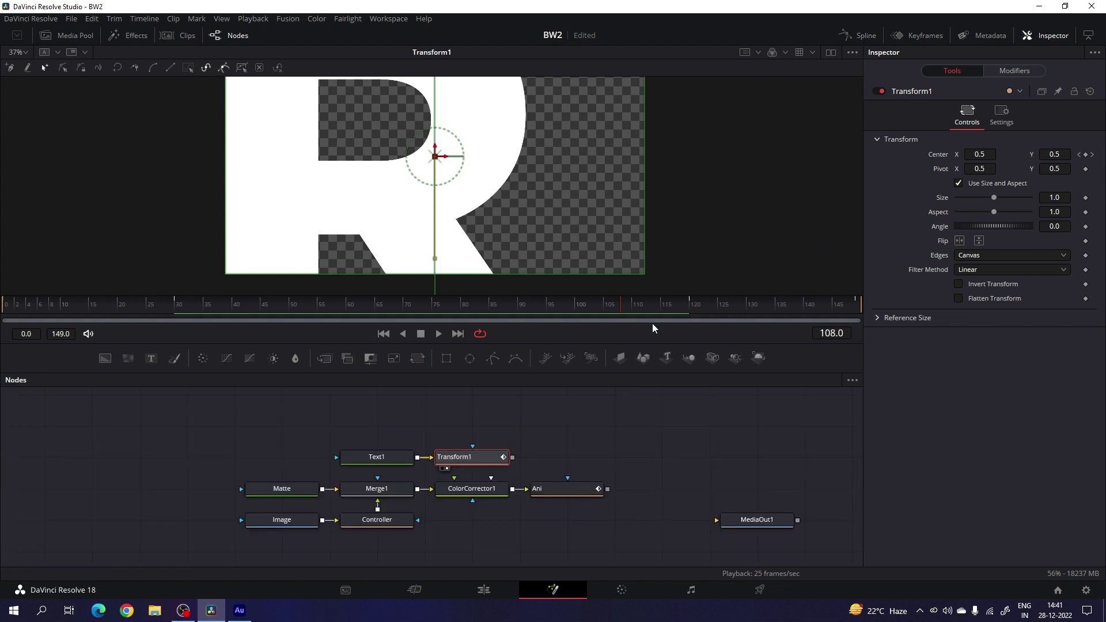
- Play the composition from the first frame to review the R's eased movement
{"action": "left_click", "coordinate": [546, 439]}
{"action": "left_click", "coordinate": [383, 335]}
{"action": "key", "text": "space"}
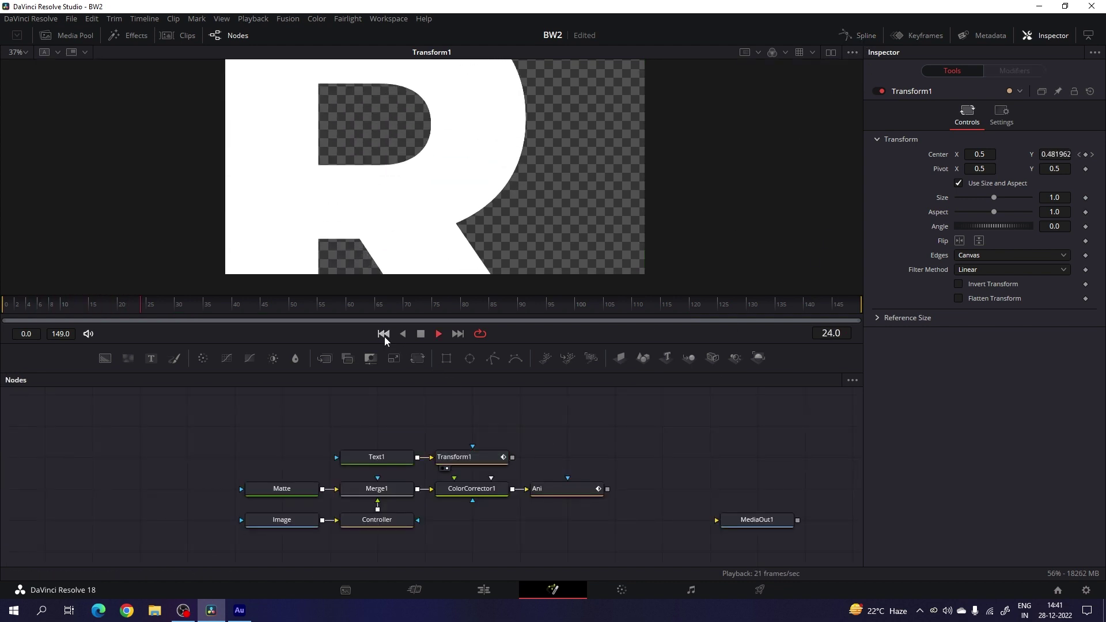
{"action": "key", "text": "space"}
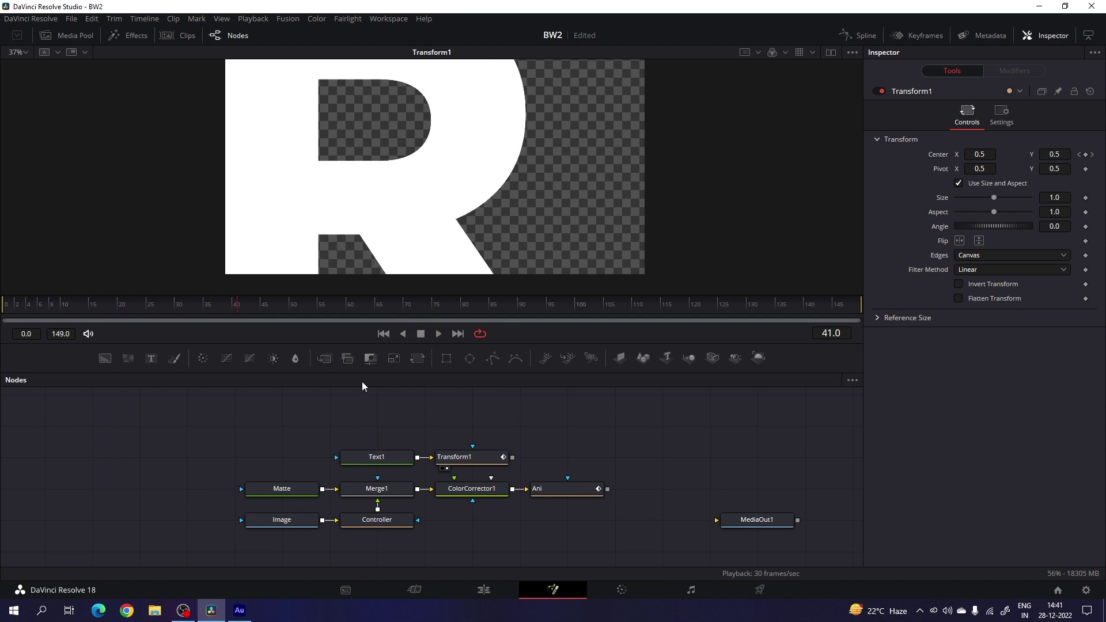
- Add a Merge node with Transform1 as background and Ani as foreground, align it above Ani, and display it in the viewer
{"action": "left_click_drag", "start_coordinate": [326, 358], "coordinate": [593, 441]}
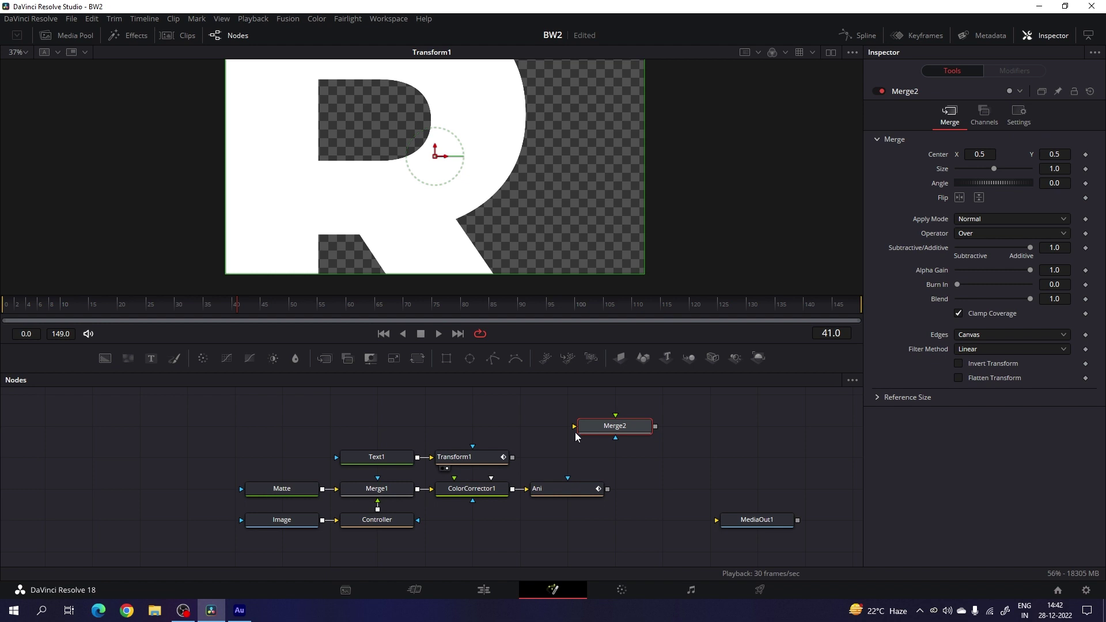
{"action": "left_click_drag", "start_coordinate": [574, 427], "coordinate": [485, 467]}
{"action": "left_click_drag", "start_coordinate": [616, 415], "coordinate": [563, 497]}
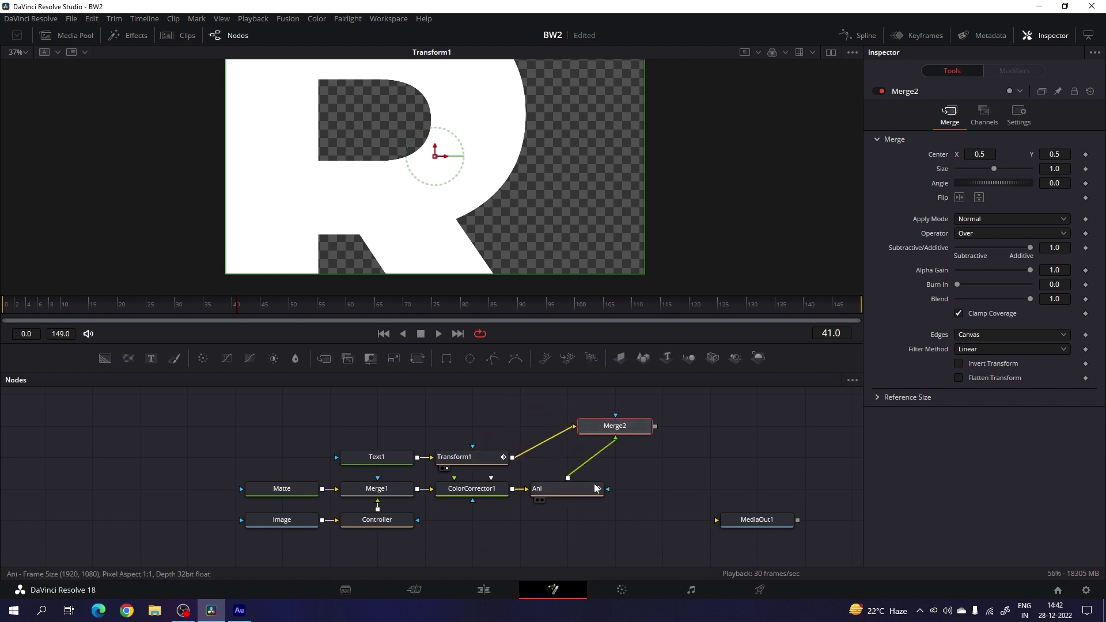
{"action": "left_click_drag", "start_coordinate": [615, 426], "coordinate": [567, 457]}
{"action": "key", "text": "1"}
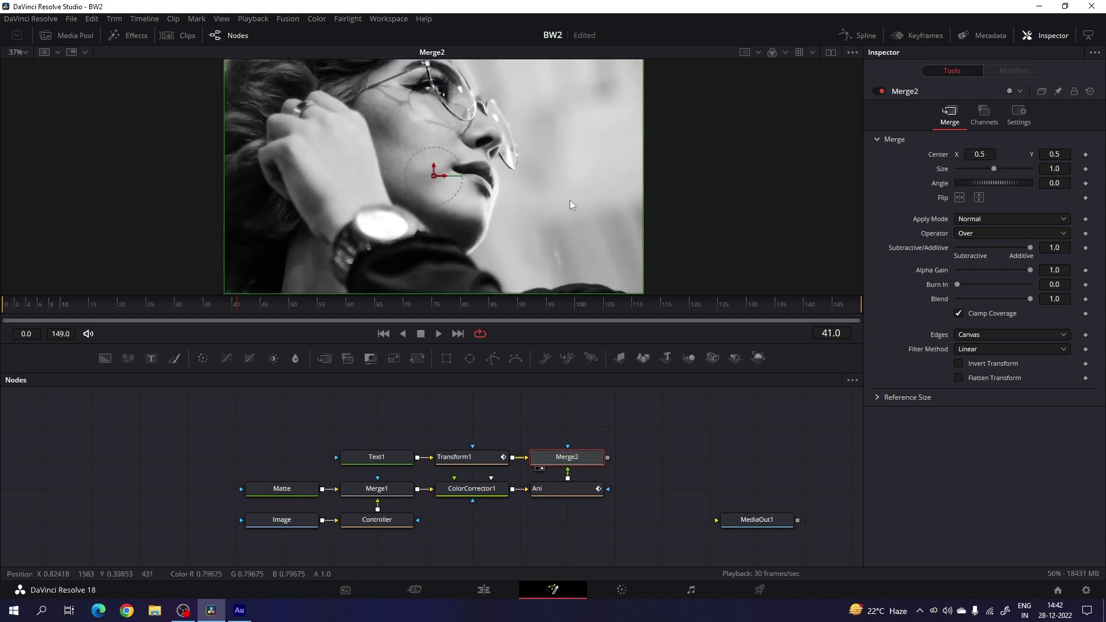
- Set Merge2's operator to In so the portrait shows only inside the R, and keep the node aligned with Transform1
{"action": "left_click_drag", "start_coordinate": [586, 460], "coordinate": [585, 428]}
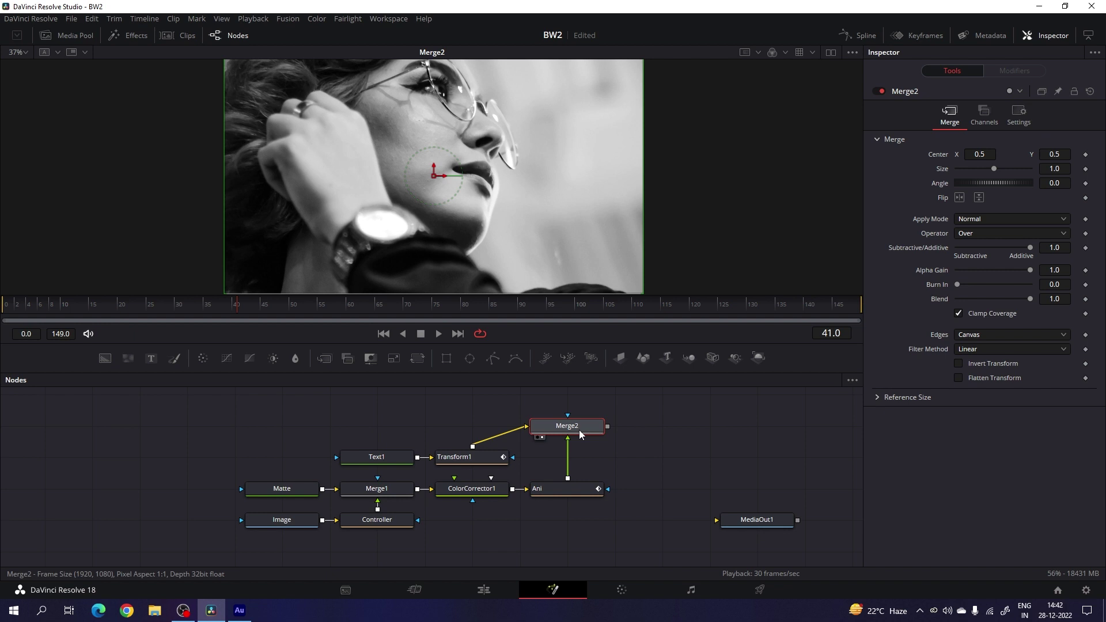
{"action": "left_click", "coordinate": [968, 235]}
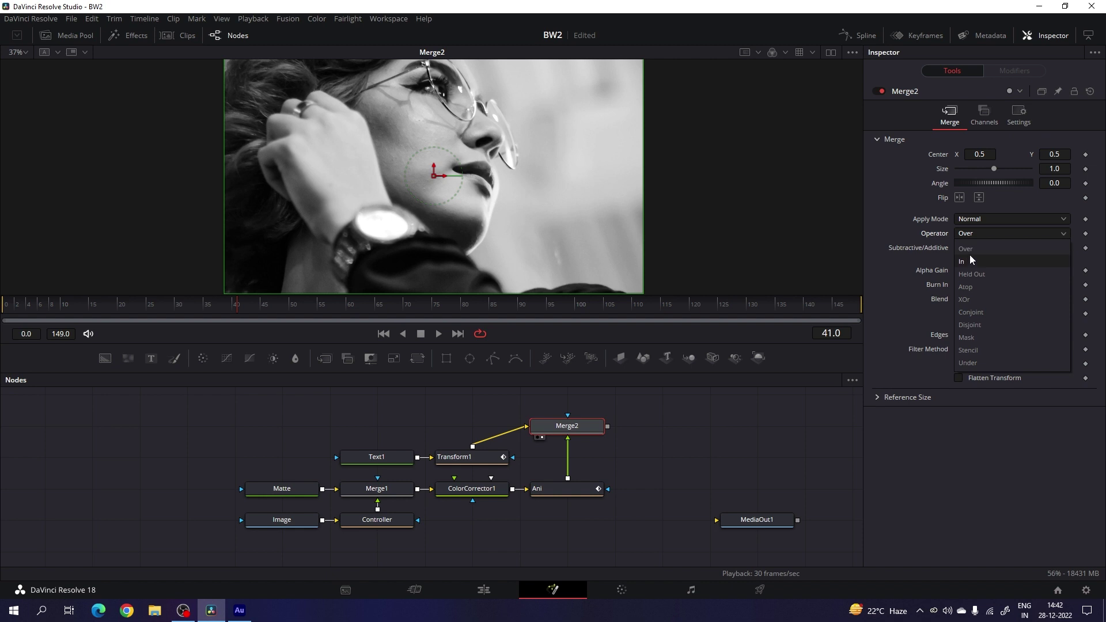
{"action": "left_click", "coordinate": [977, 261]}
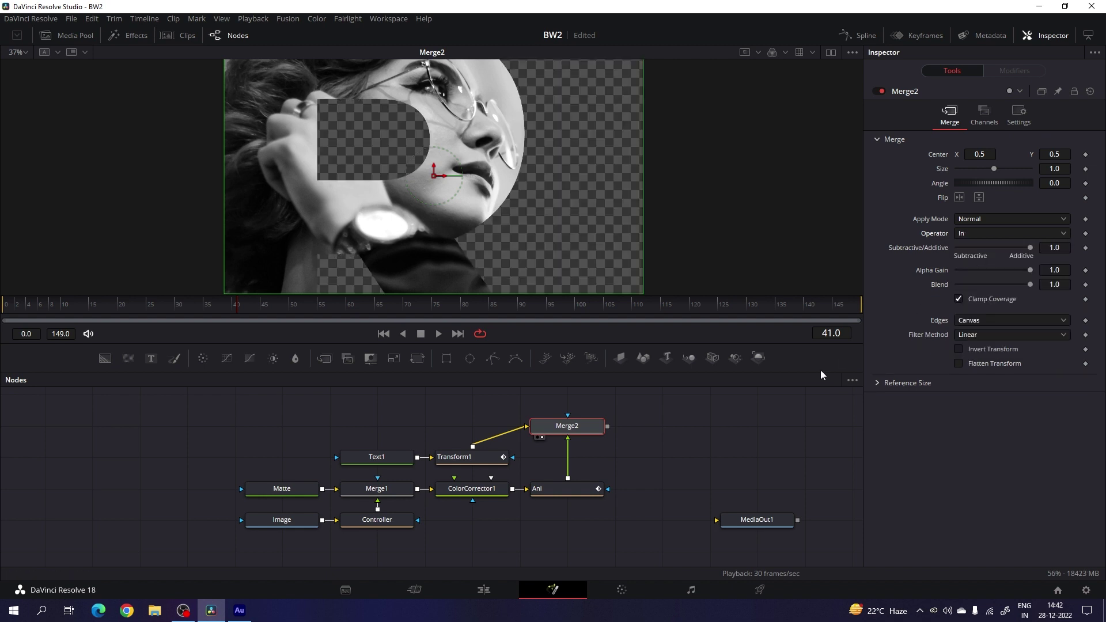
{"action": "left_click", "coordinate": [699, 414]}
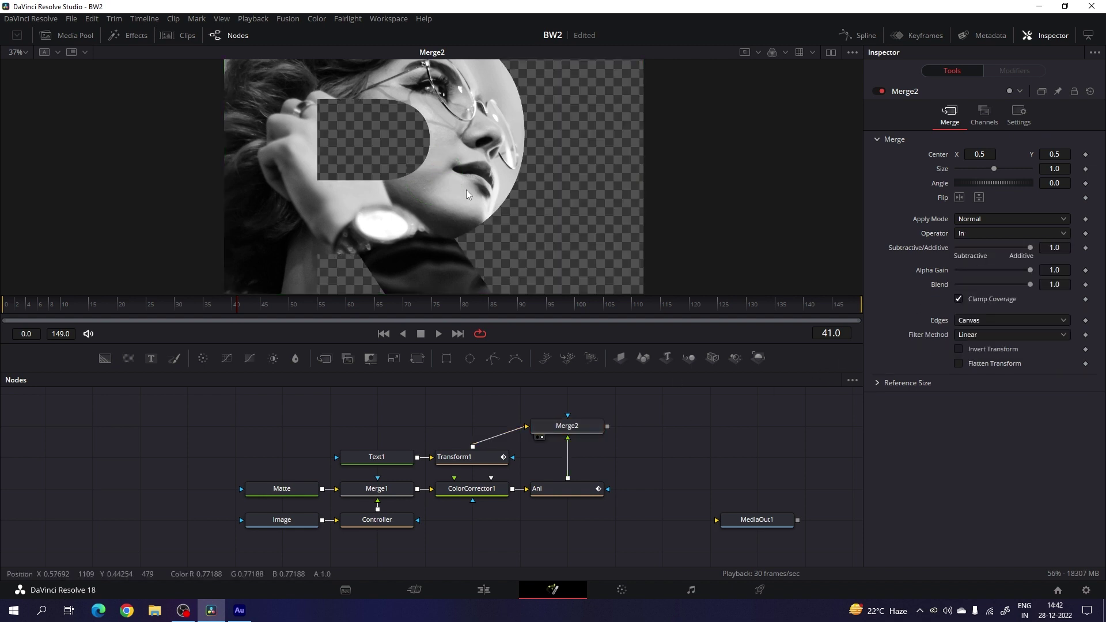
{"action": "left_click_drag", "start_coordinate": [596, 429], "coordinate": [597, 461]}
{"action": "left_click", "coordinate": [578, 410]}
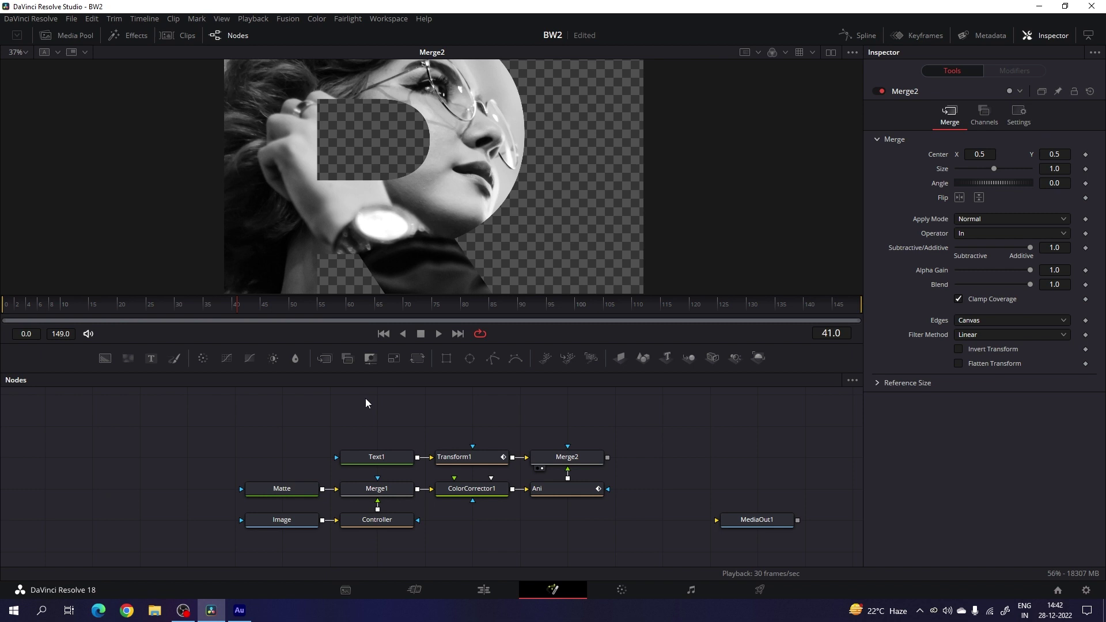
- Add a Background node above Transform1 and set its solid color to white
{"action": "left_click_drag", "start_coordinate": [105, 359], "coordinate": [460, 426]}
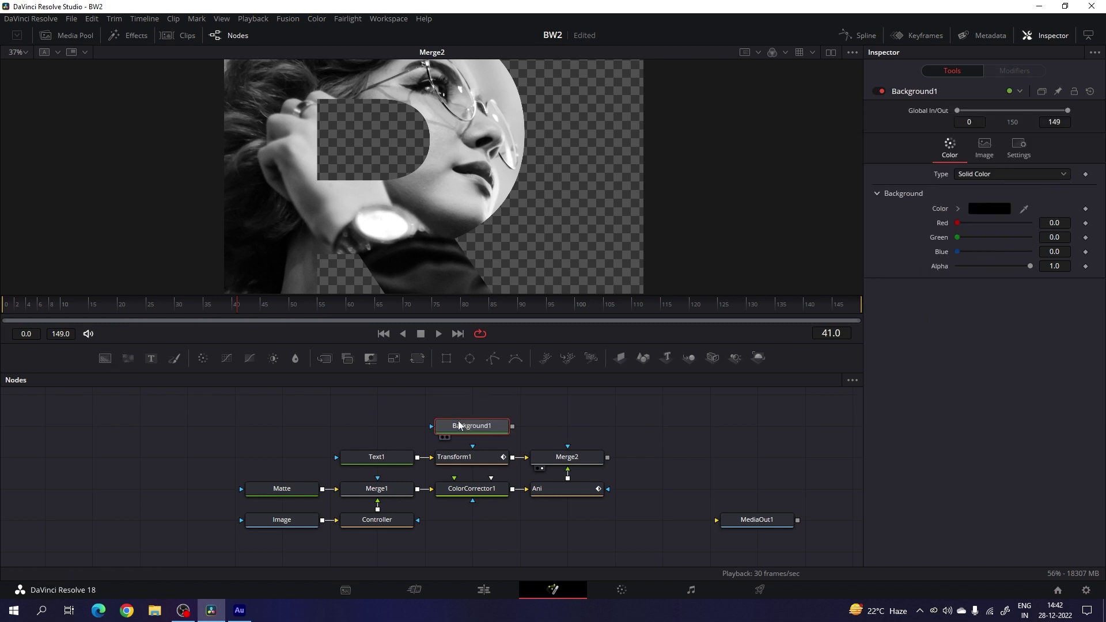
{"action": "left_click", "coordinate": [983, 209]}
{"action": "left_click", "coordinate": [530, 287]}
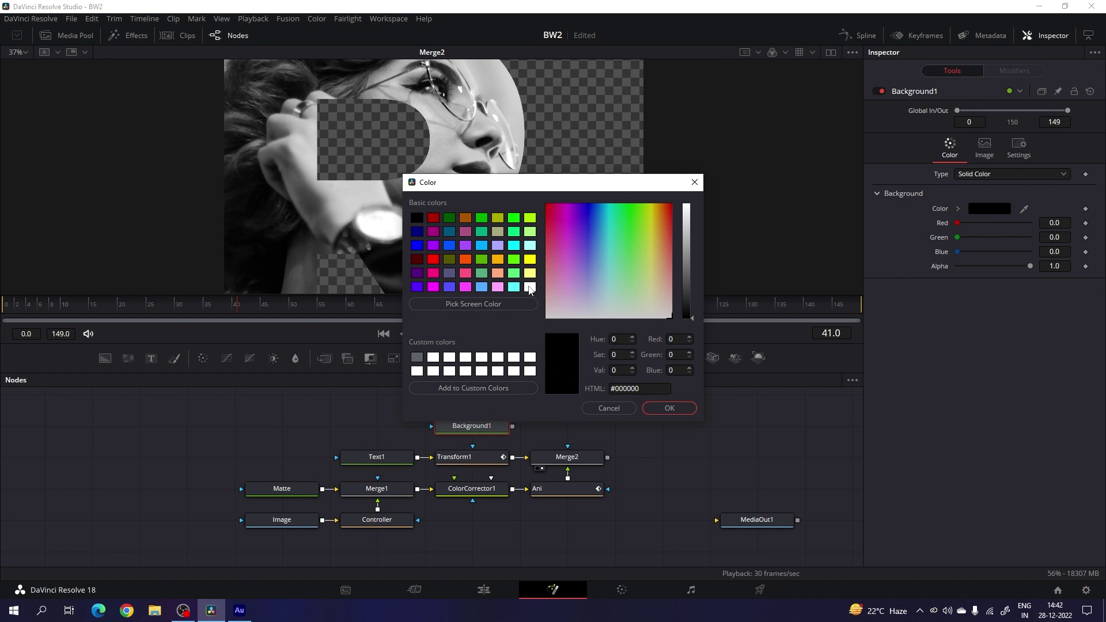
{"action": "left_click", "coordinate": [669, 408]}
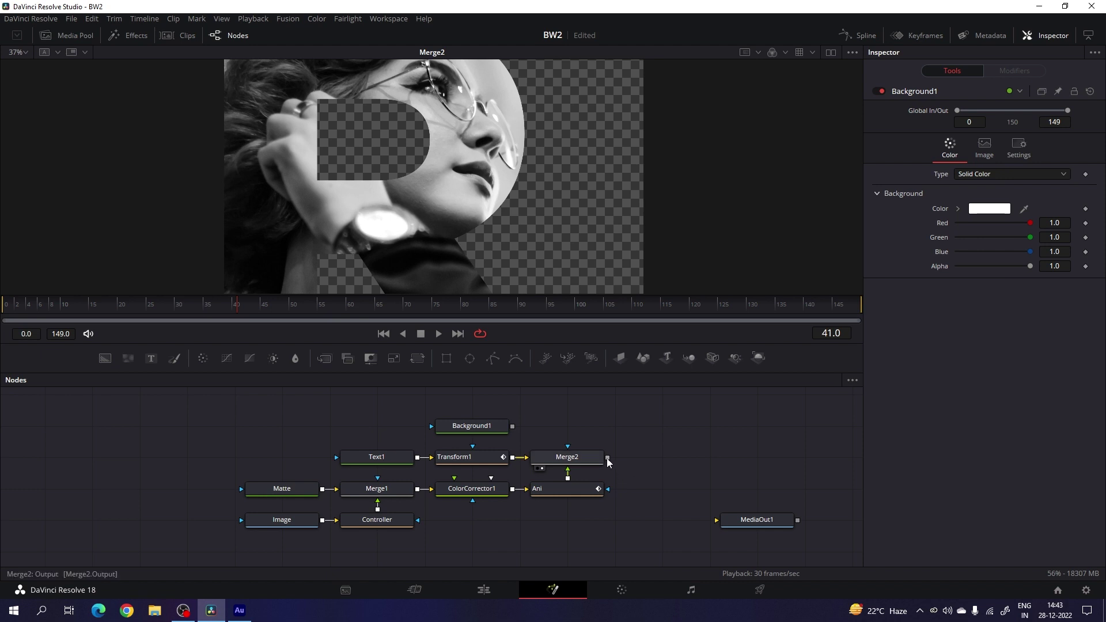
- Merge Merge2 over Background1, place the new merge node beside Background1, and display it in the viewer
{"action": "left_click_drag", "start_coordinate": [608, 459], "coordinate": [513, 427]}
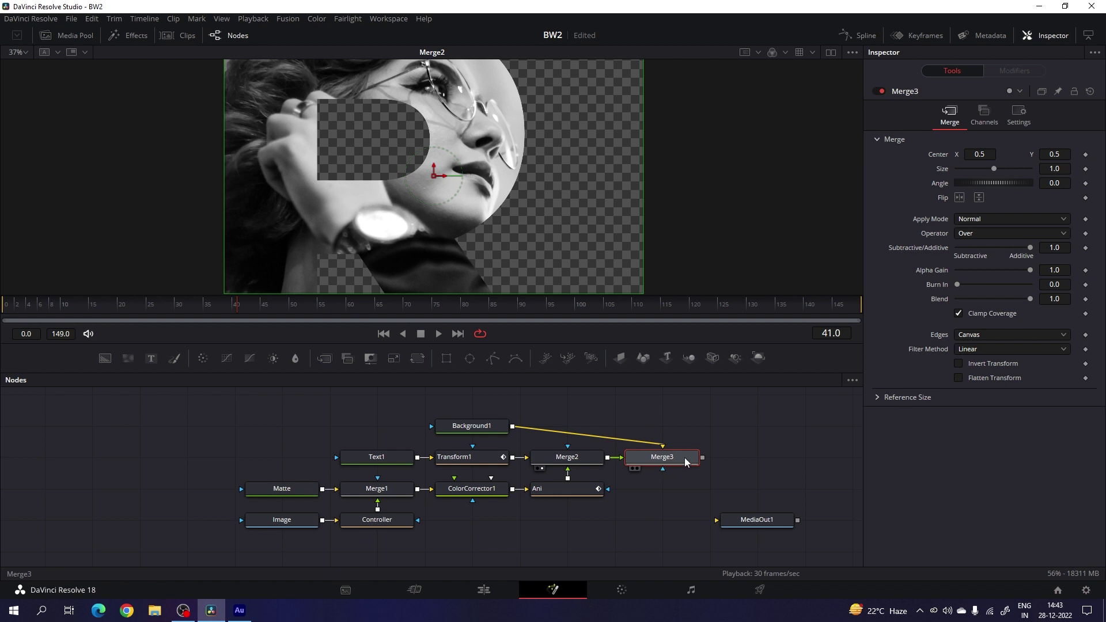
{"action": "left_click_drag", "start_coordinate": [668, 464], "coordinate": [572, 434]}
{"action": "key", "text": "1"}
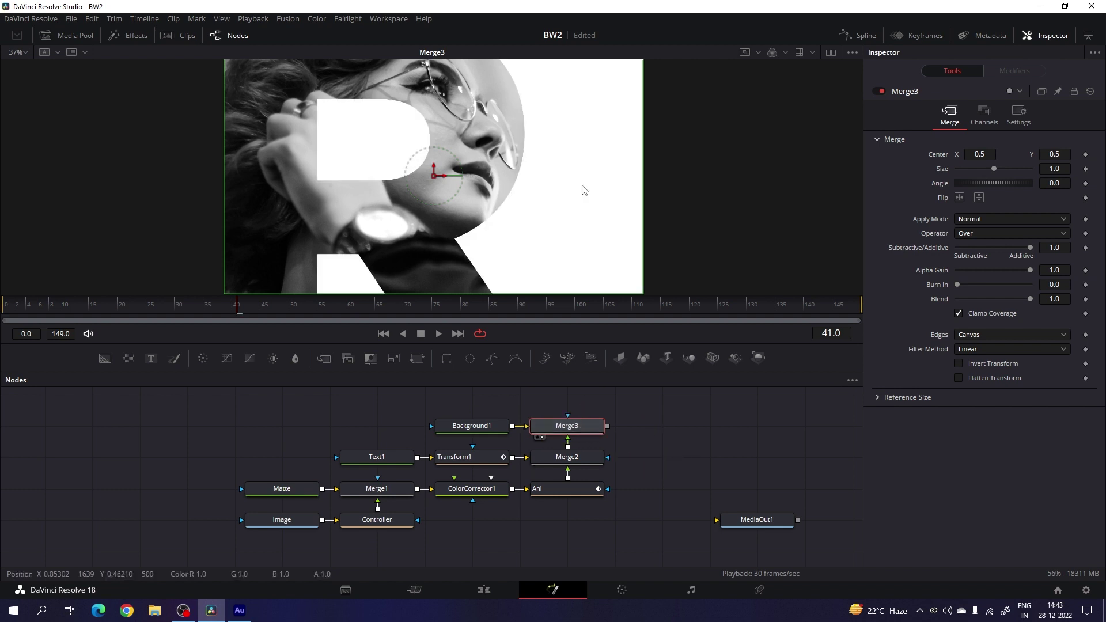
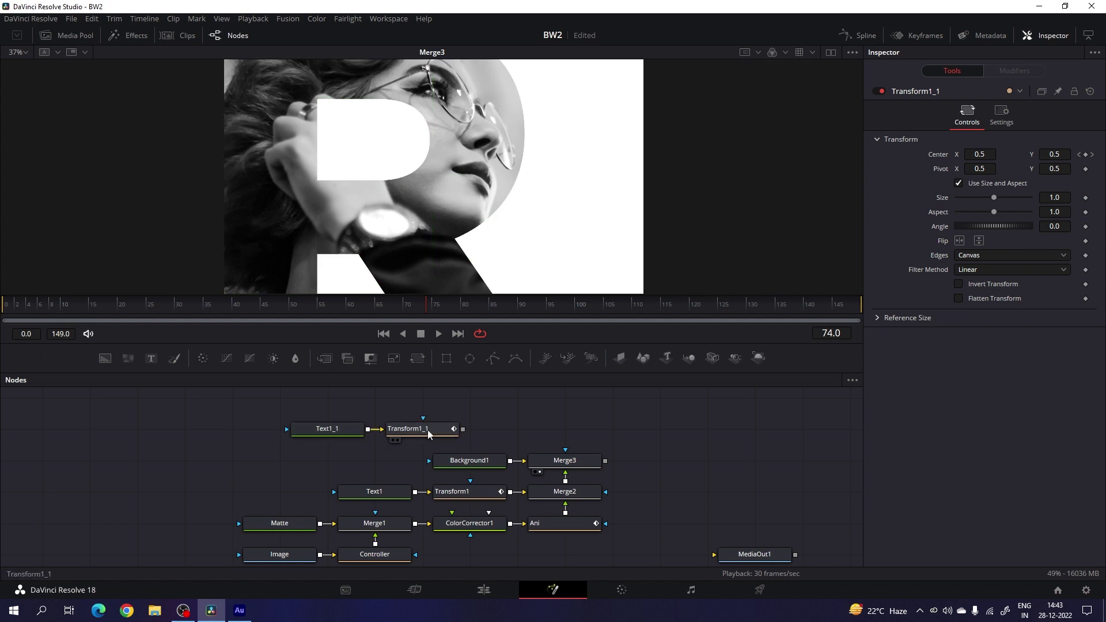
- Display Transform1_1 in the viewer and change Text1_1's shading appearance to an outline with a thickness of 0.003
{"action": "key", "text": "1"}
{"action": "left_click", "coordinate": [342, 428]}
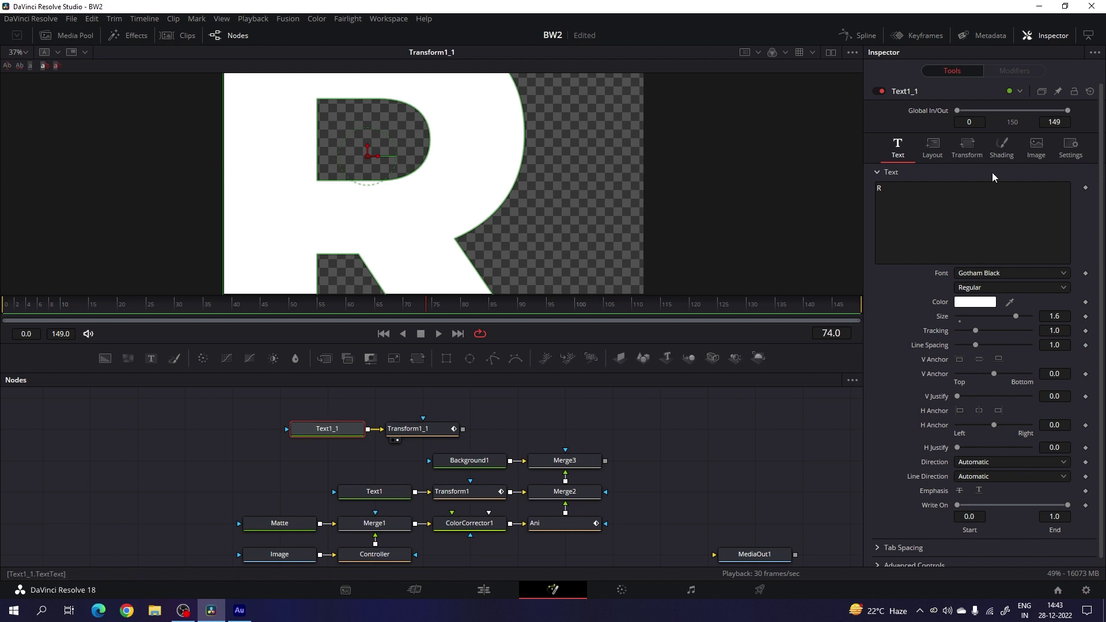
{"action": "left_click", "coordinate": [1001, 149]}
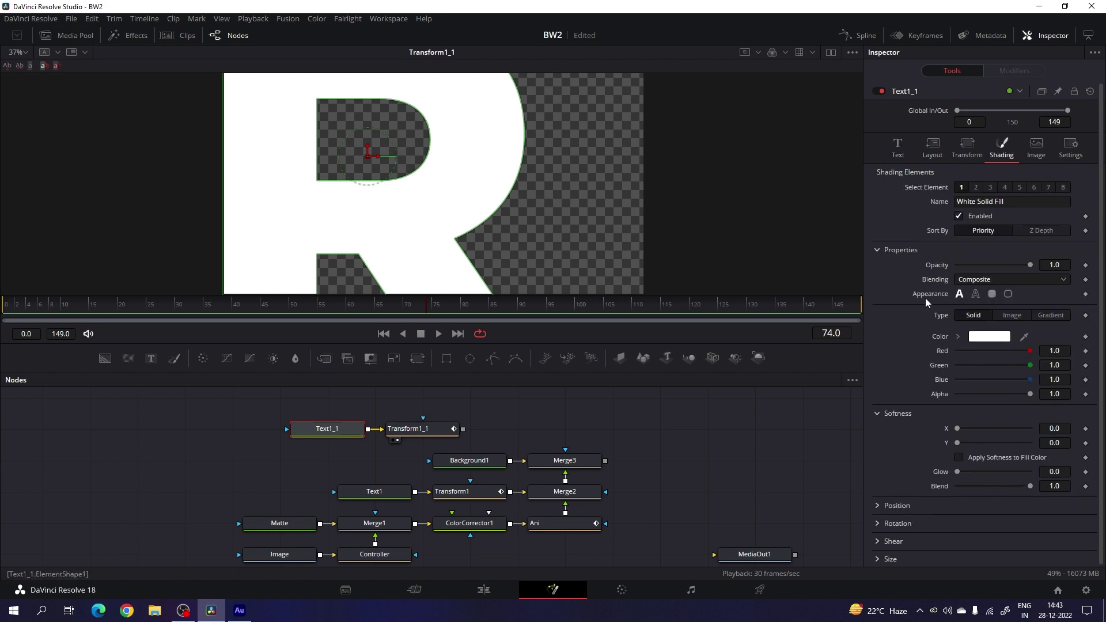
{"action": "left_click", "coordinate": [975, 295]}
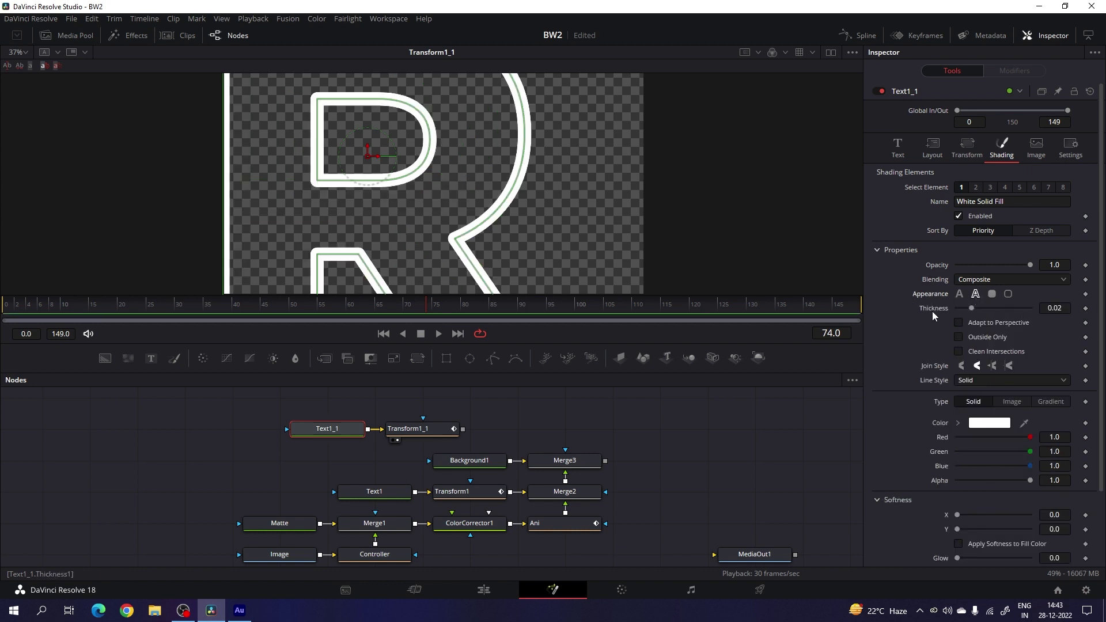
{"action": "left_click", "coordinate": [1062, 310]}
{"action": "type", "text": "0.003"}
{"action": "key", "text": "Return"}
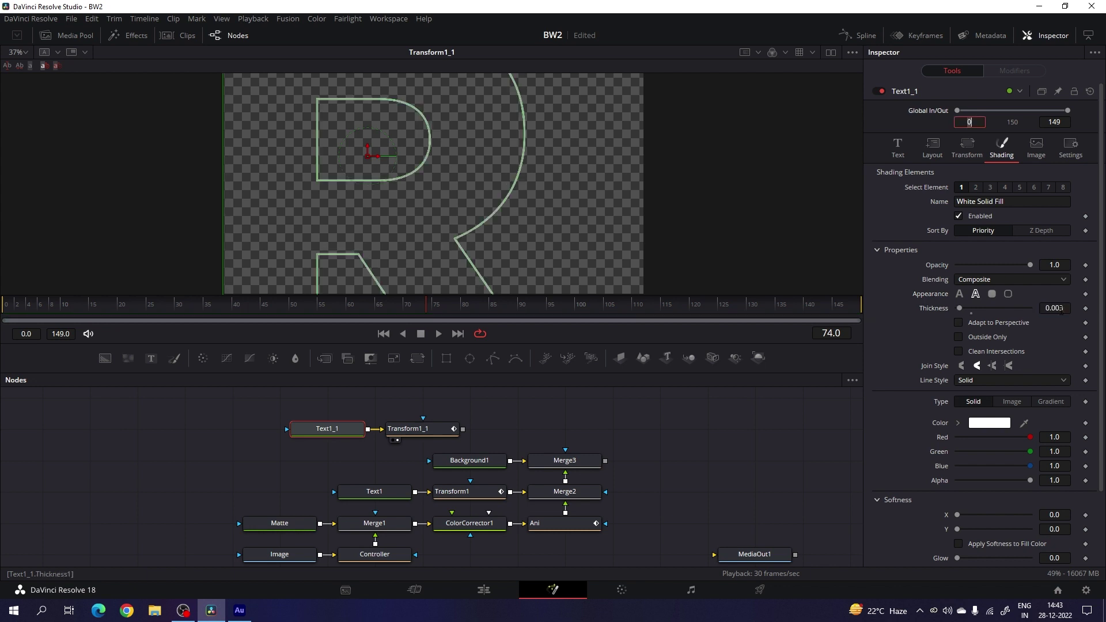
{"action": "left_click", "coordinate": [714, 429]}
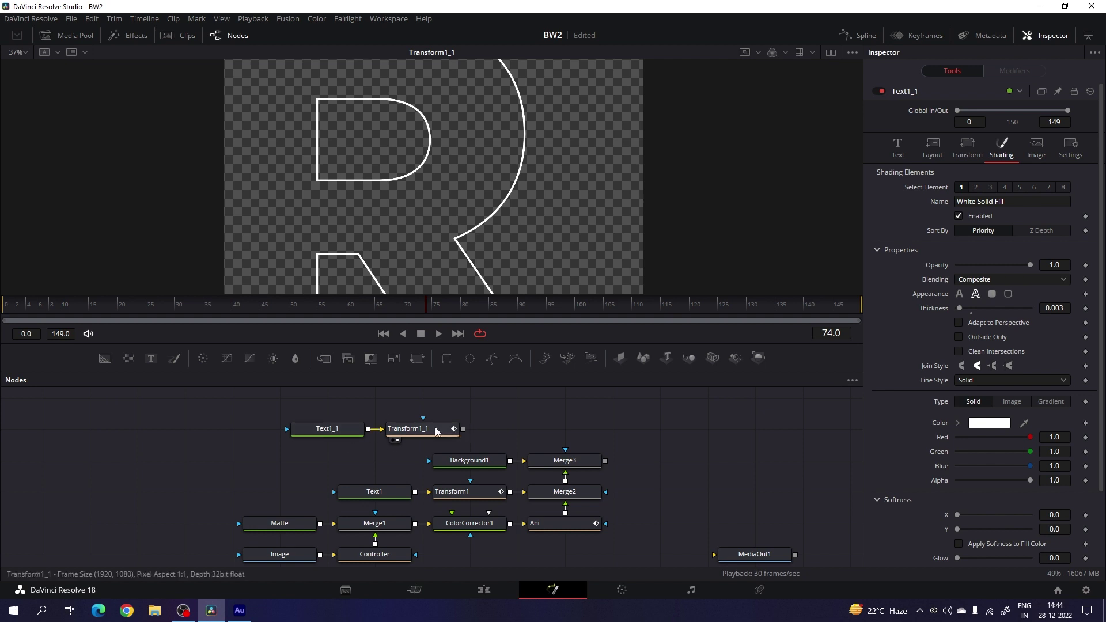
- Merge Transform1_1 over Merge3, align the new merge node above Merge3, and display it in the viewer
{"action": "left_click_drag", "start_coordinate": [464, 430], "coordinate": [605, 461]}
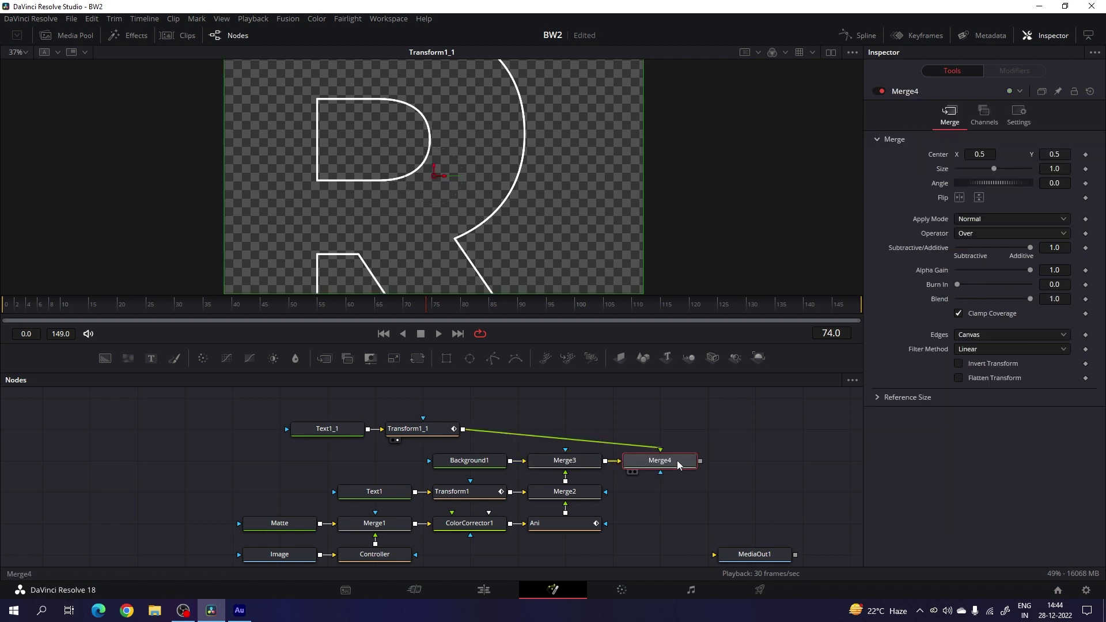
{"action": "left_click_drag", "start_coordinate": [679, 466], "coordinate": [583, 434]}
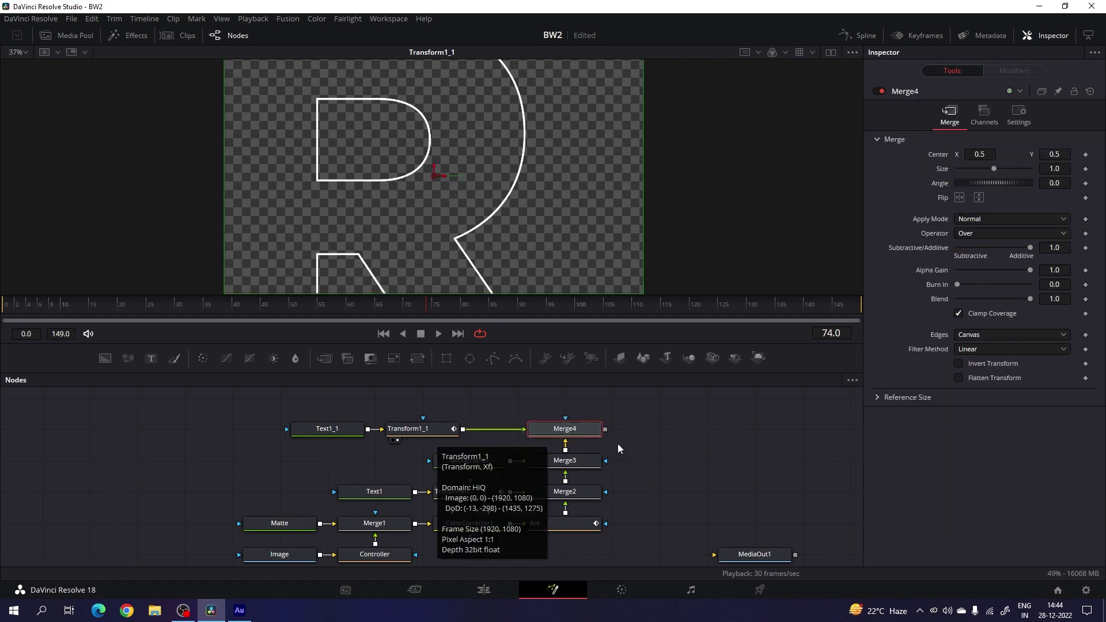
{"action": "key", "text": "1"}
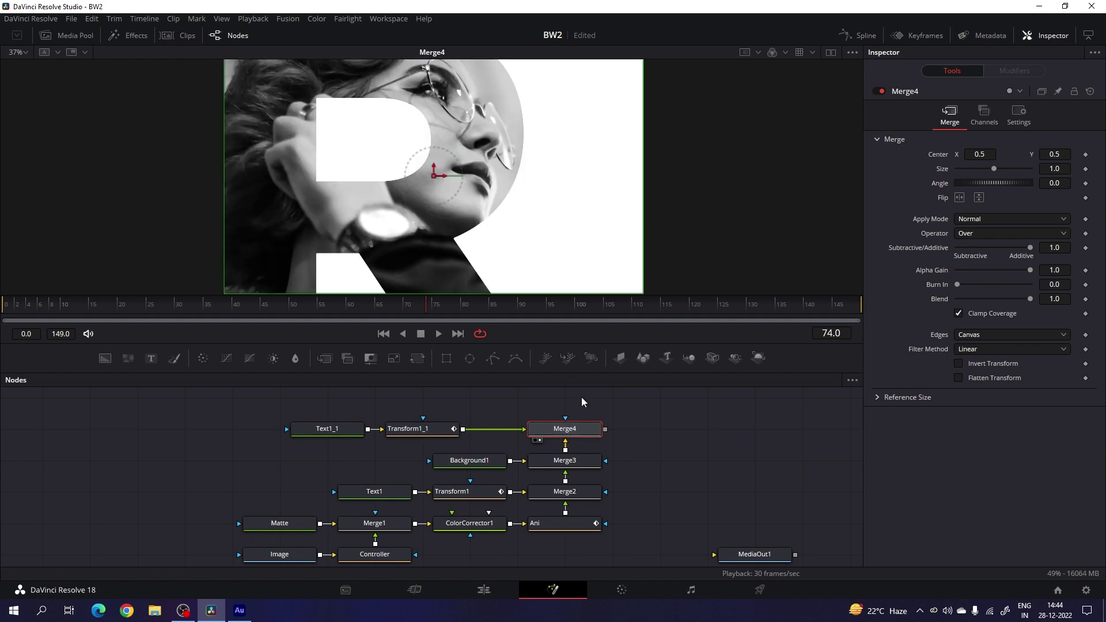
- Offset the outlined R of Text1_1 slightly up and left of the portrait-filled R, and set Merge4's apply mode to Overlay
{"action": "left_click", "coordinate": [345, 429]}
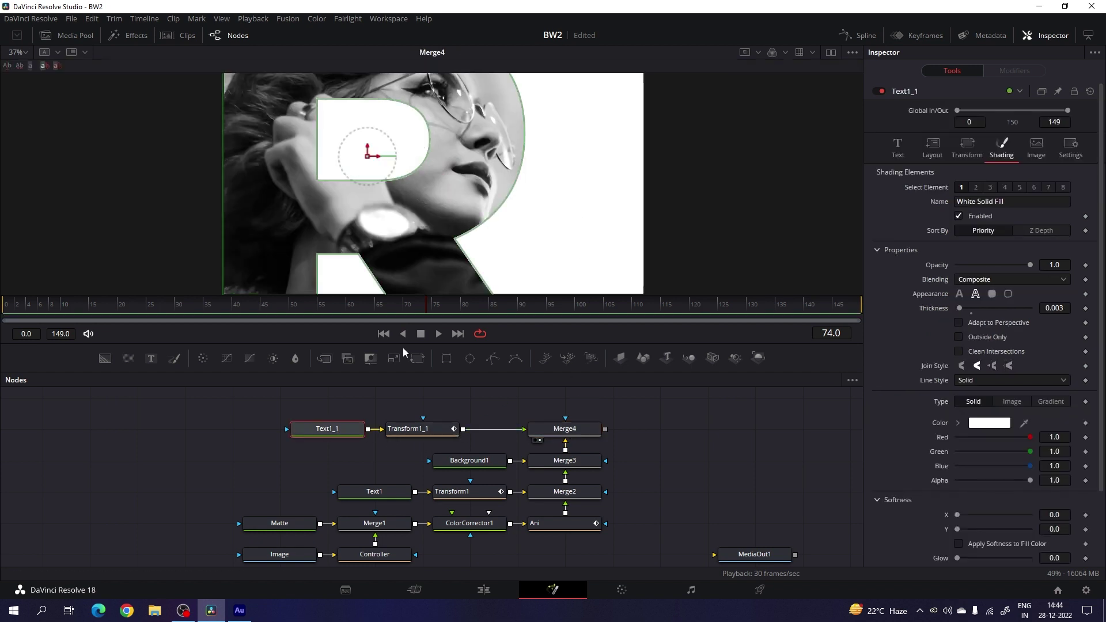
{"action": "left_click_drag", "start_coordinate": [377, 162], "coordinate": [358, 142]}
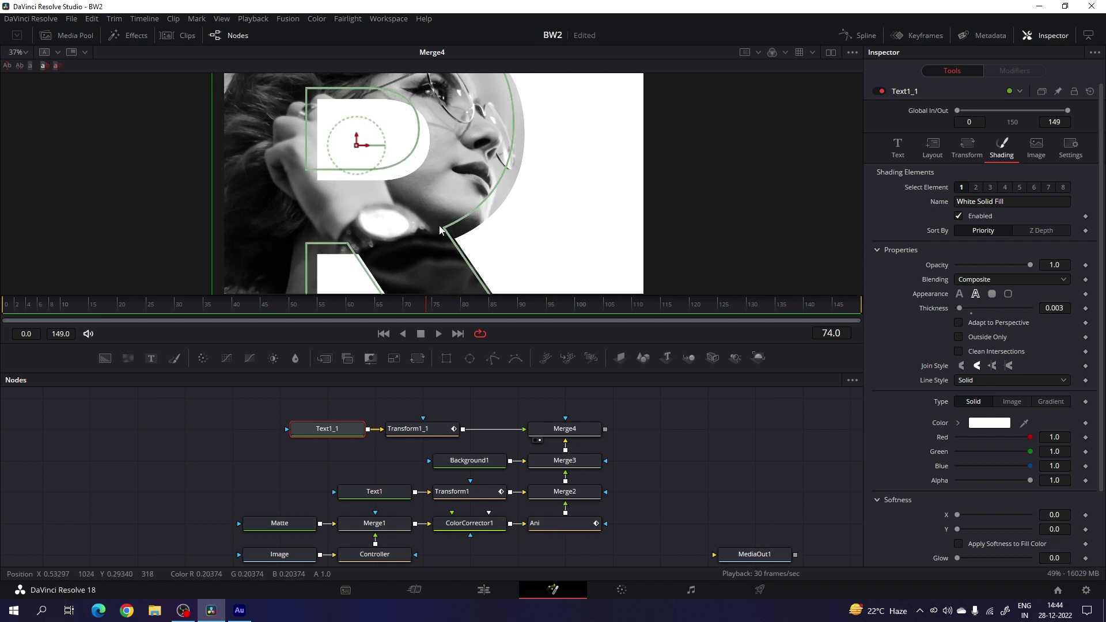
{"action": "left_click", "coordinate": [589, 434]}
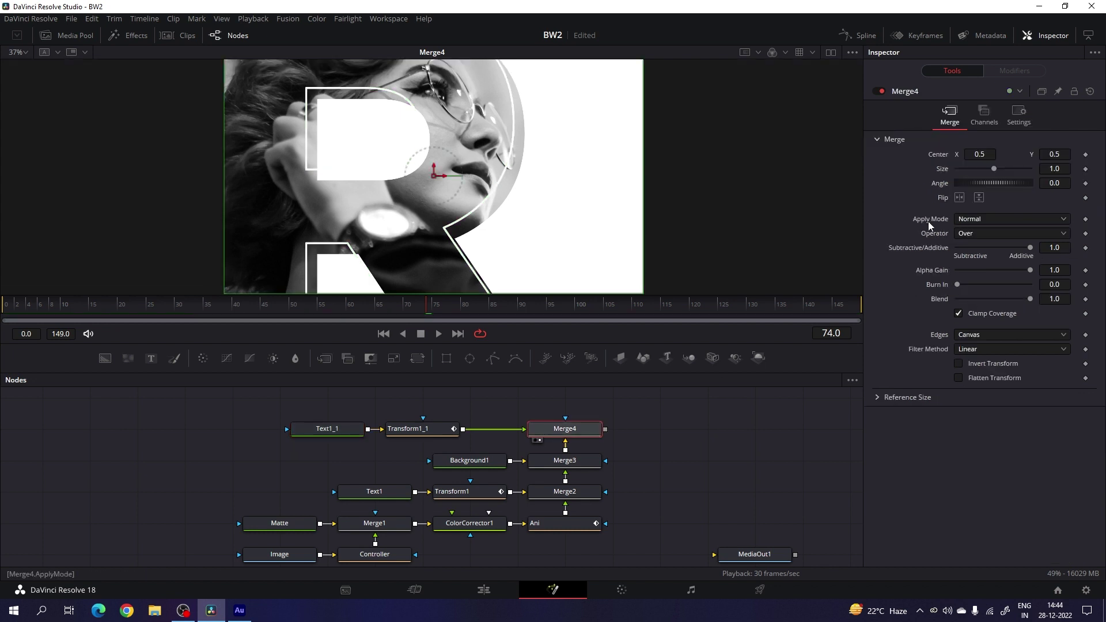
{"action": "left_click", "coordinate": [970, 220]}
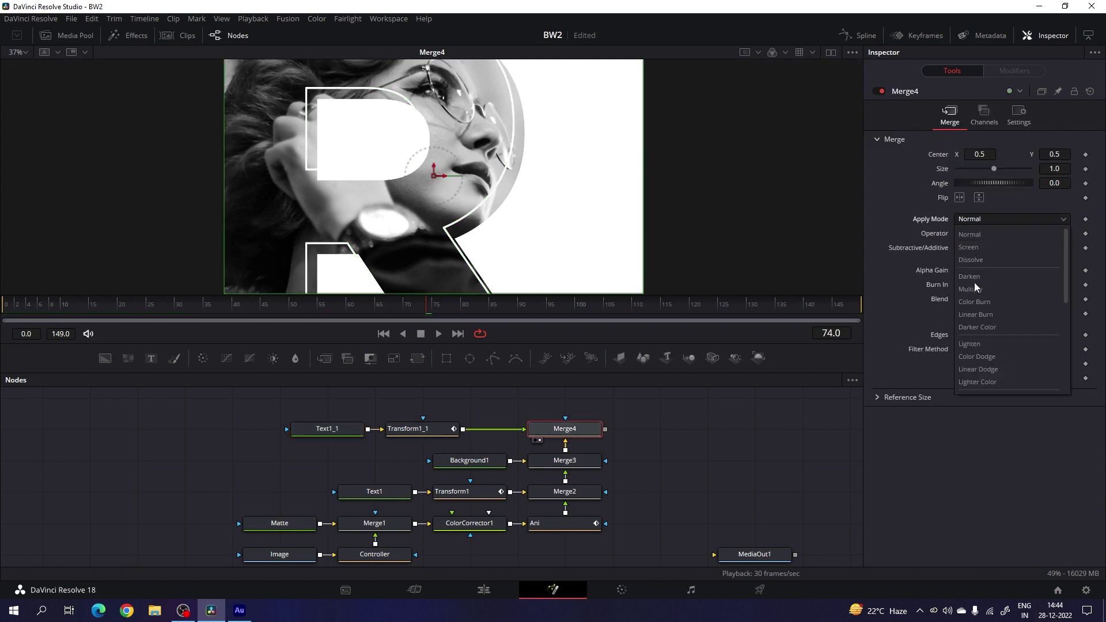
{"action": "left_click", "coordinate": [980, 306]}
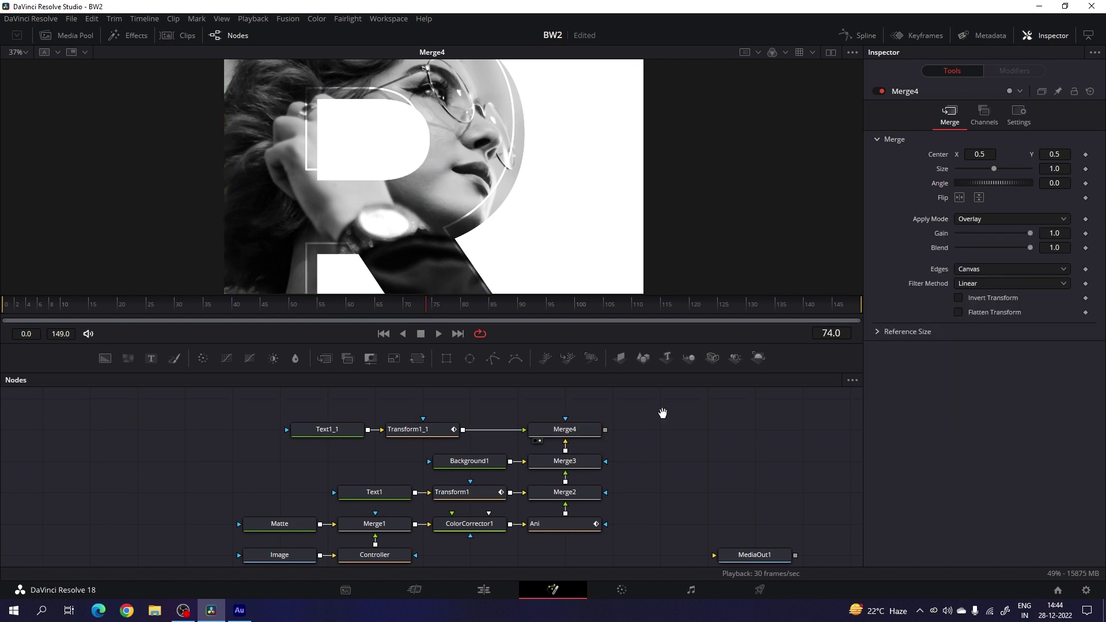
- Add another Background node above Transform1_1 and rename it Rec
{"action": "left_click_drag", "start_coordinate": [661, 413], "coordinate": [651, 451]}
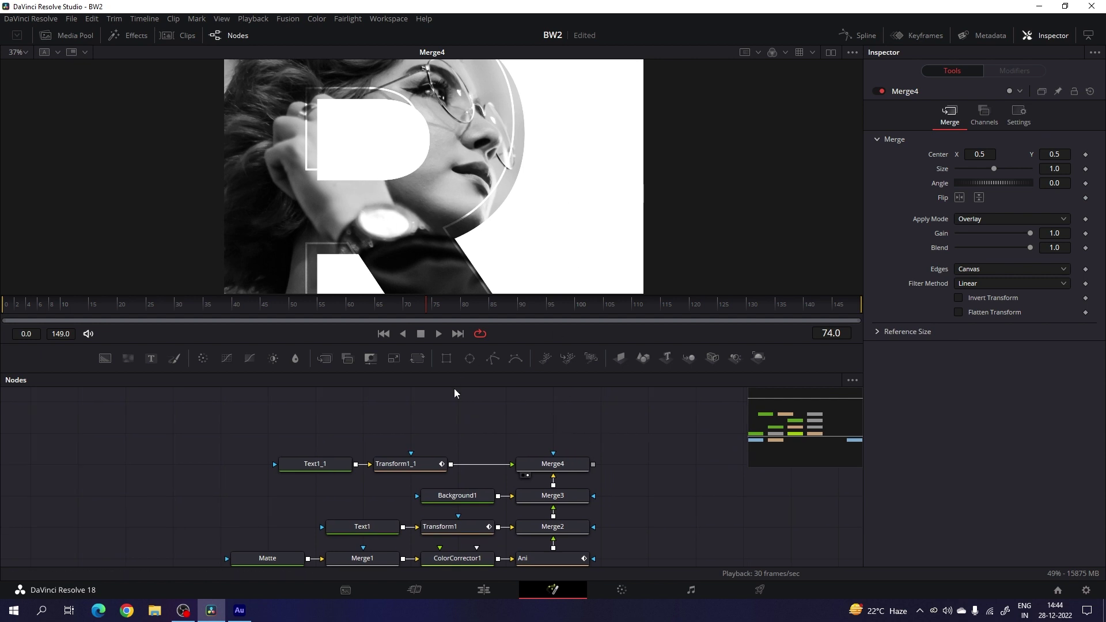
{"action": "left_click_drag", "start_coordinate": [102, 360], "coordinate": [407, 434]}
{"action": "key", "text": "F2"}
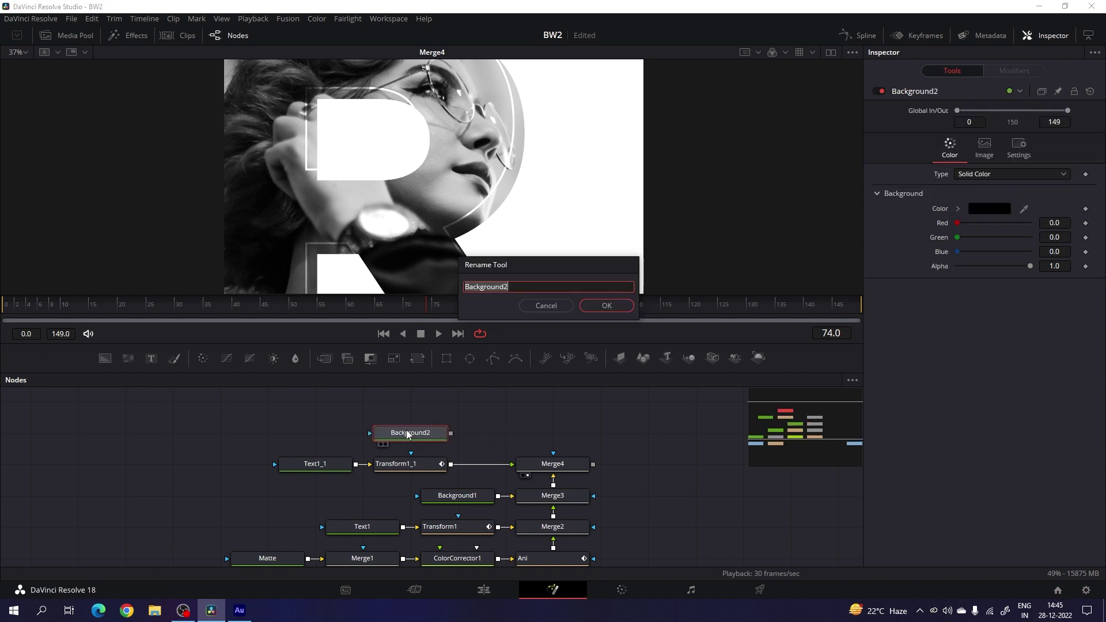
{"action": "key", "text": "BackSpace"}
{"action": "key", "text": "Return"}
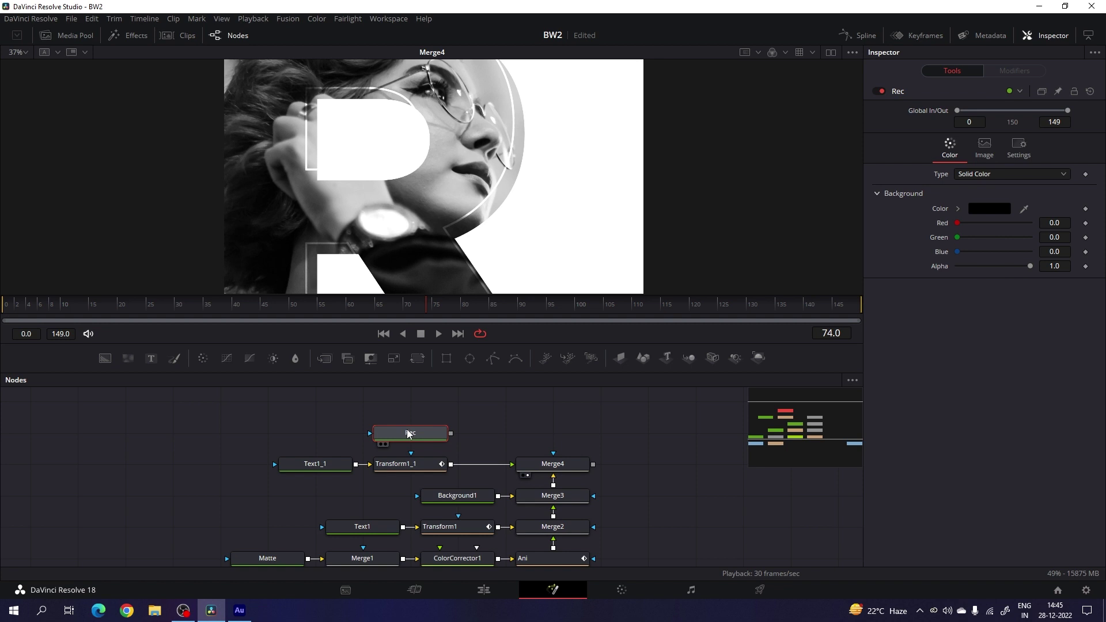
- Add a Rectangle mask to the Rec background, align it beside Rec, and display Rec in the viewer
{"action": "left_click", "coordinate": [449, 360]}
{"action": "left_click_drag", "start_coordinate": [322, 410], "coordinate": [323, 441]}
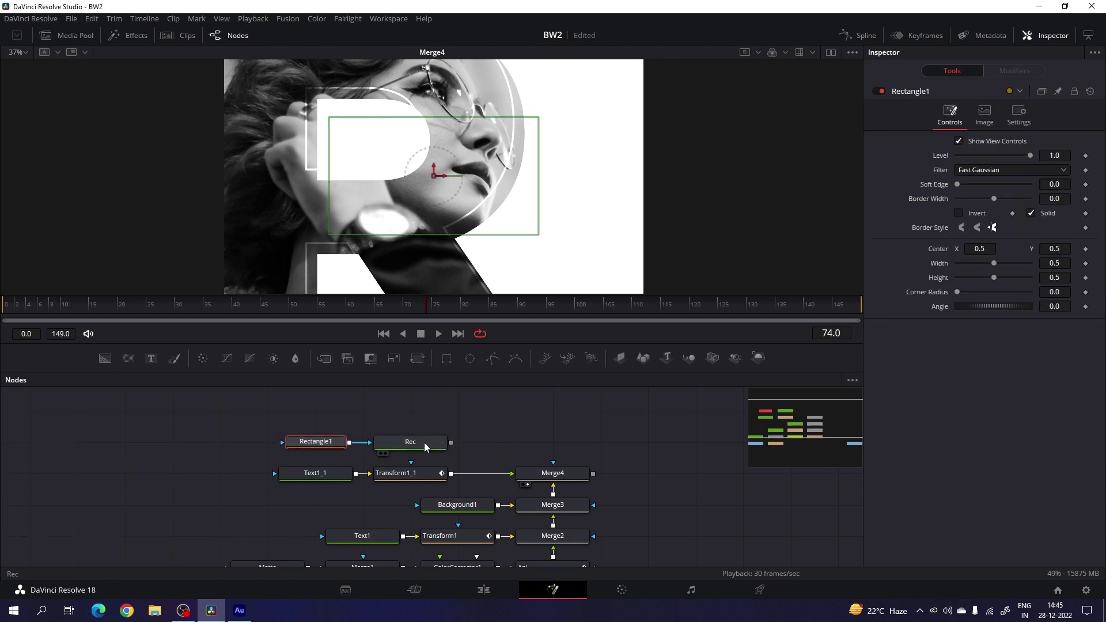
{"action": "left_click", "coordinate": [383, 454]}
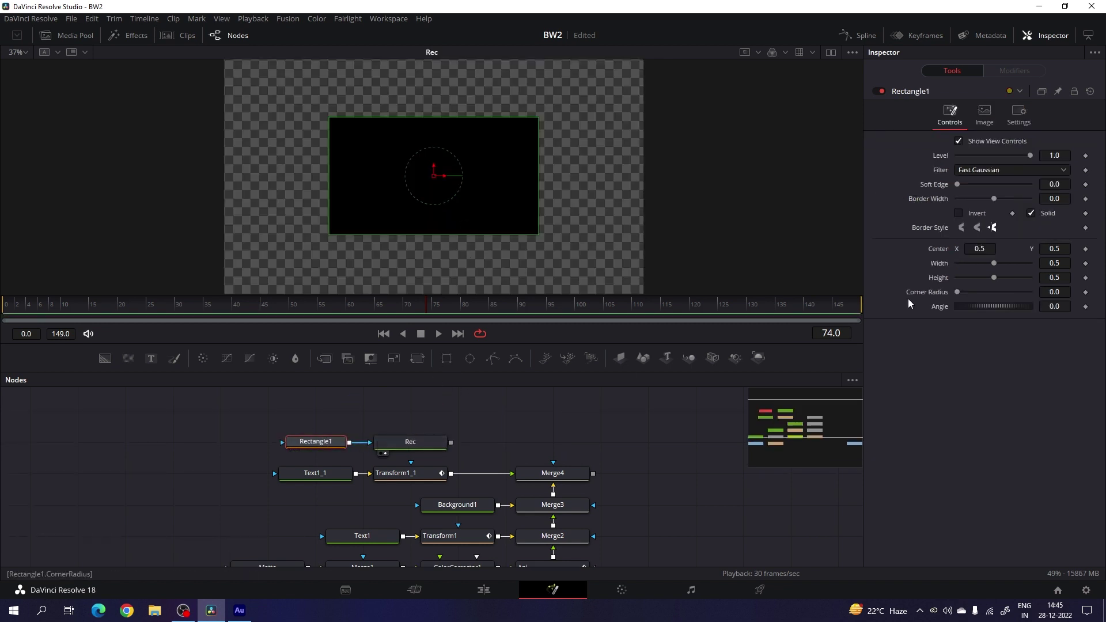
- Set the Rectangle1 mask's height to 0.28 and its width to 0.6
{"action": "left_click_drag", "start_coordinate": [994, 277], "coordinate": [980, 278]}
{"action": "left_click", "coordinate": [1055, 277]}
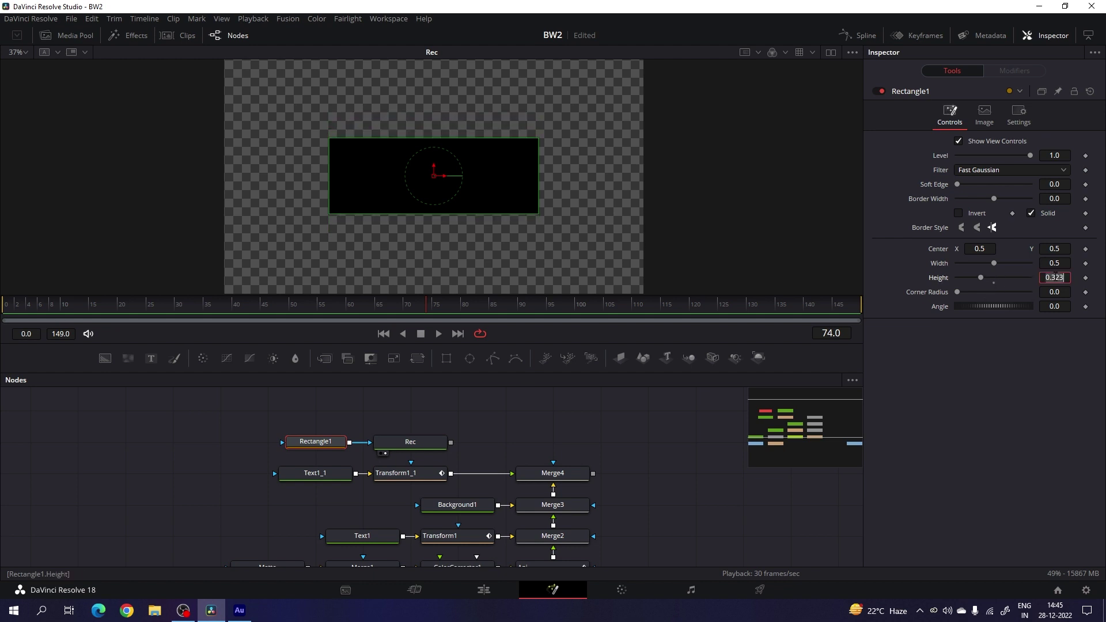
{"action": "type", "text": "0."}
{"action": "key", "text": "Return"}
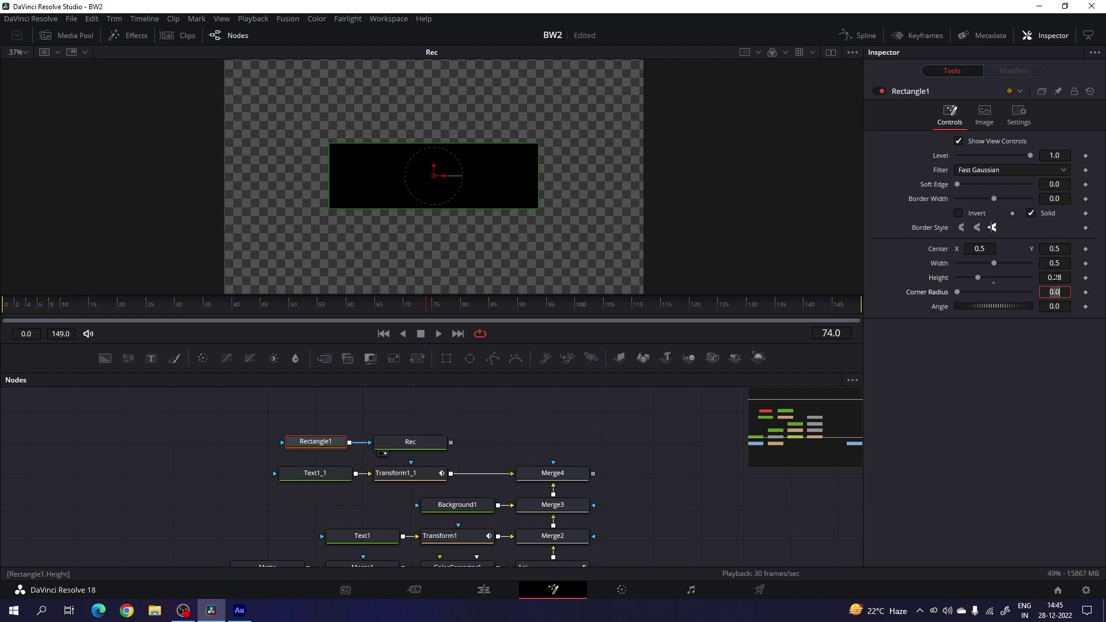
{"action": "left_click_drag", "start_coordinate": [995, 264], "coordinate": [997, 263]}
{"action": "left_click", "coordinate": [1059, 263]}
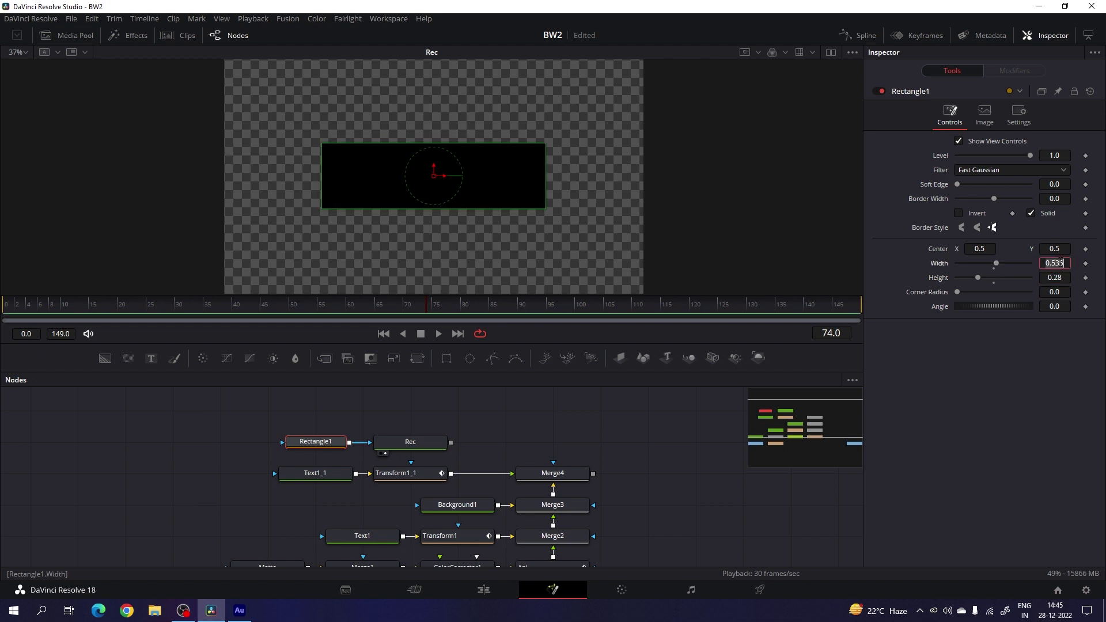
{"action": "type", "text": "0.6"}
{"action": "left_click", "coordinate": [1063, 279]}
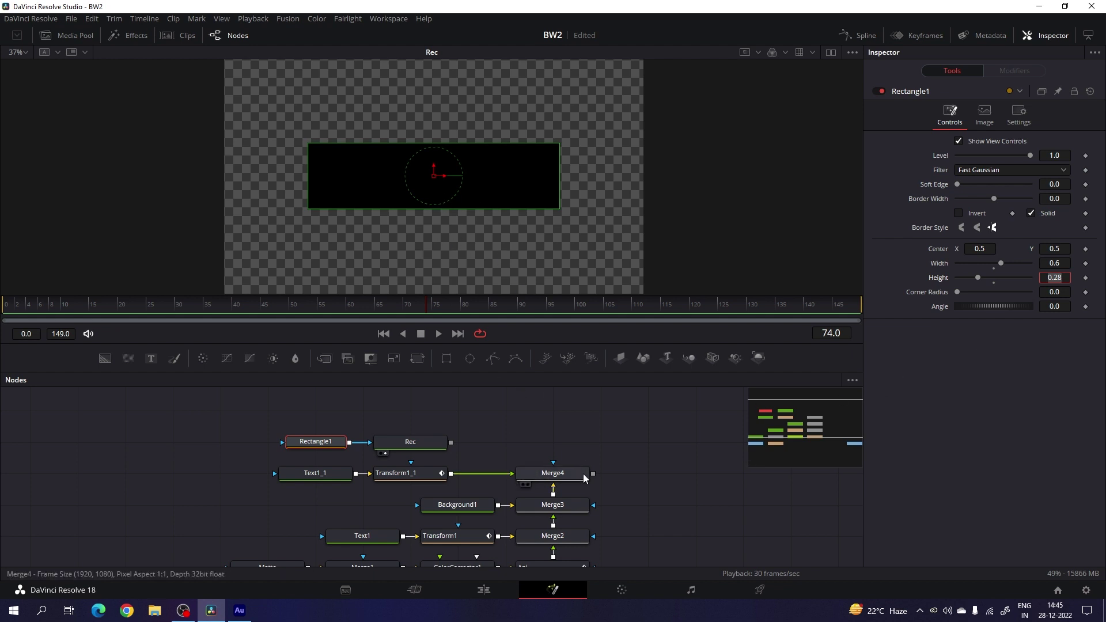
- Merge Rec over Merge4 with a new Merge node, align it above Merge4, and display it in the viewer
{"action": "left_click", "coordinate": [483, 407]}
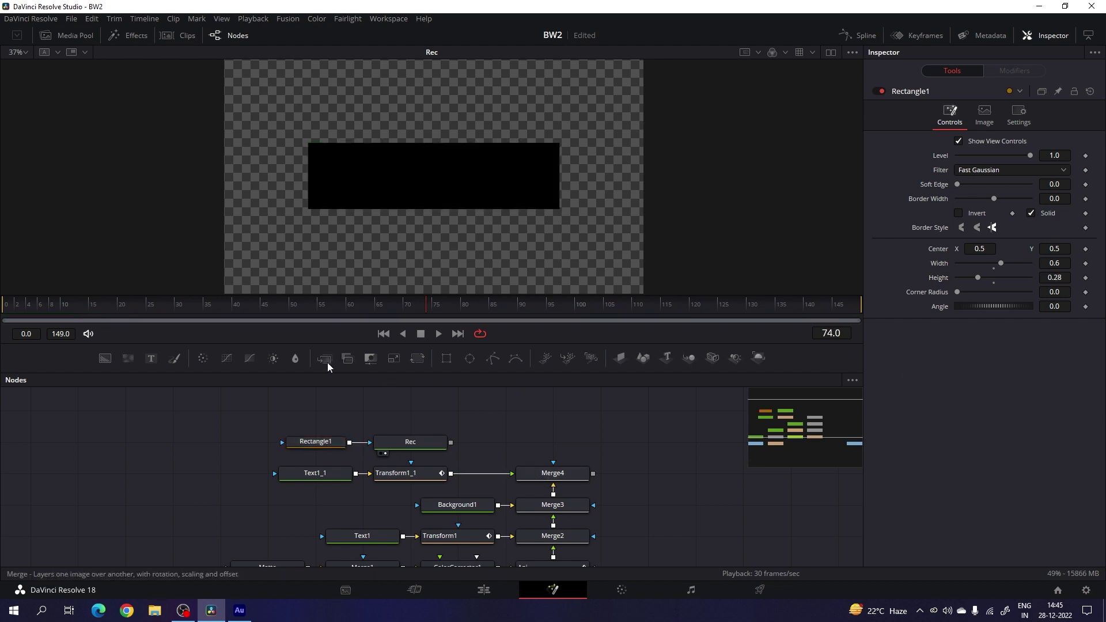
{"action": "left_click_drag", "start_coordinate": [328, 362], "coordinate": [530, 475]}
{"action": "left_click_drag", "start_coordinate": [561, 413], "coordinate": [424, 443]}
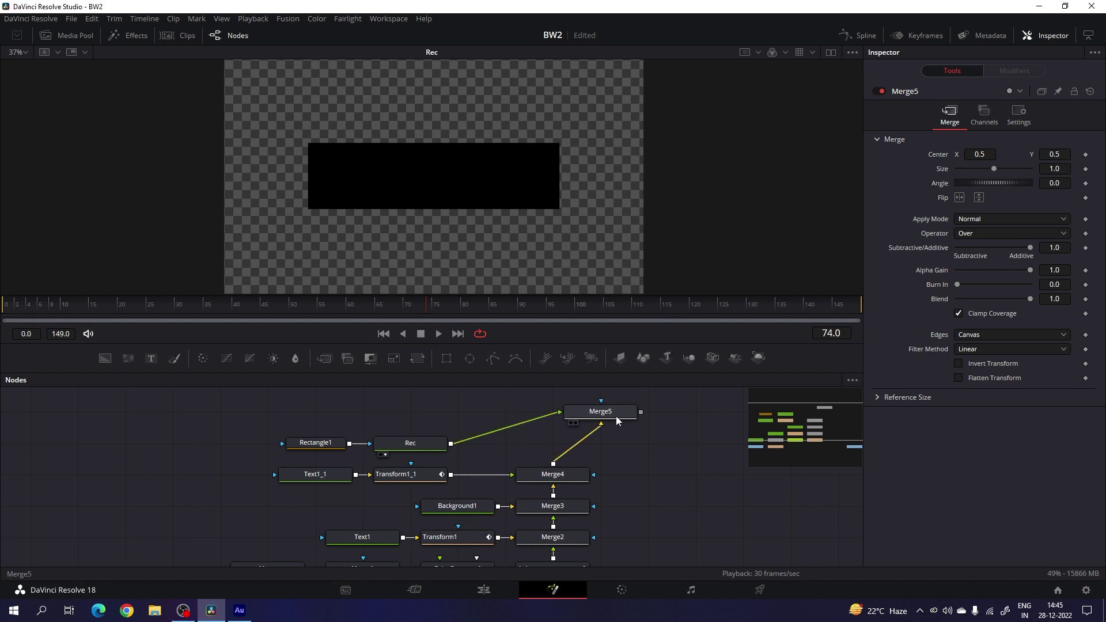
{"action": "left_click_drag", "start_coordinate": [603, 418], "coordinate": [555, 453]}
{"action": "key", "text": "1"}
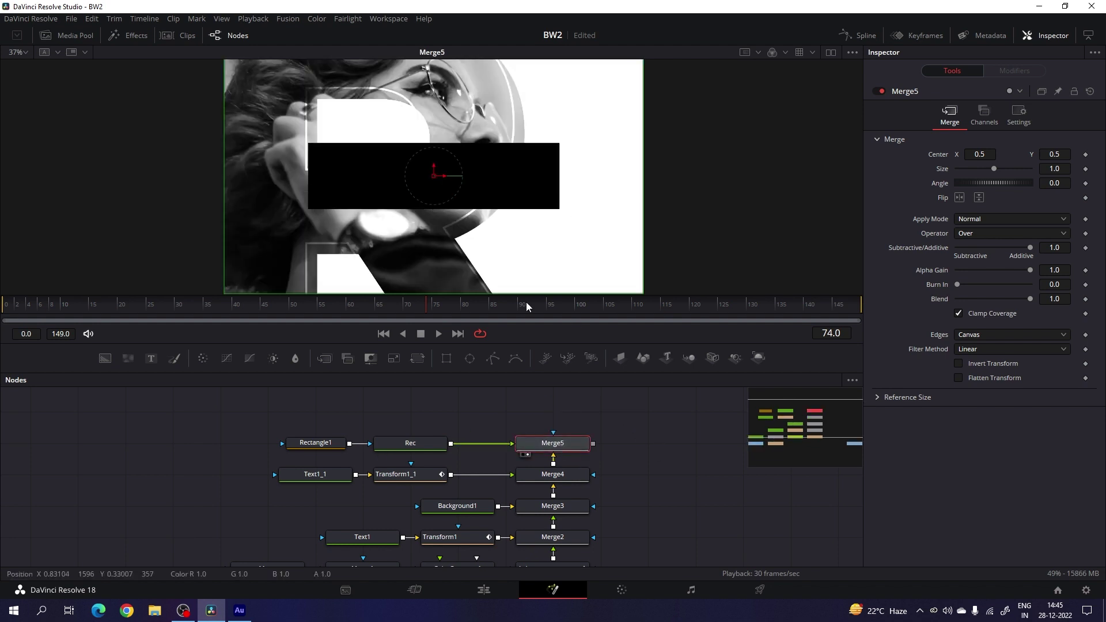
- Set the alpha of the Rec background's colour to 0.9
{"action": "left_click", "coordinate": [409, 447]}
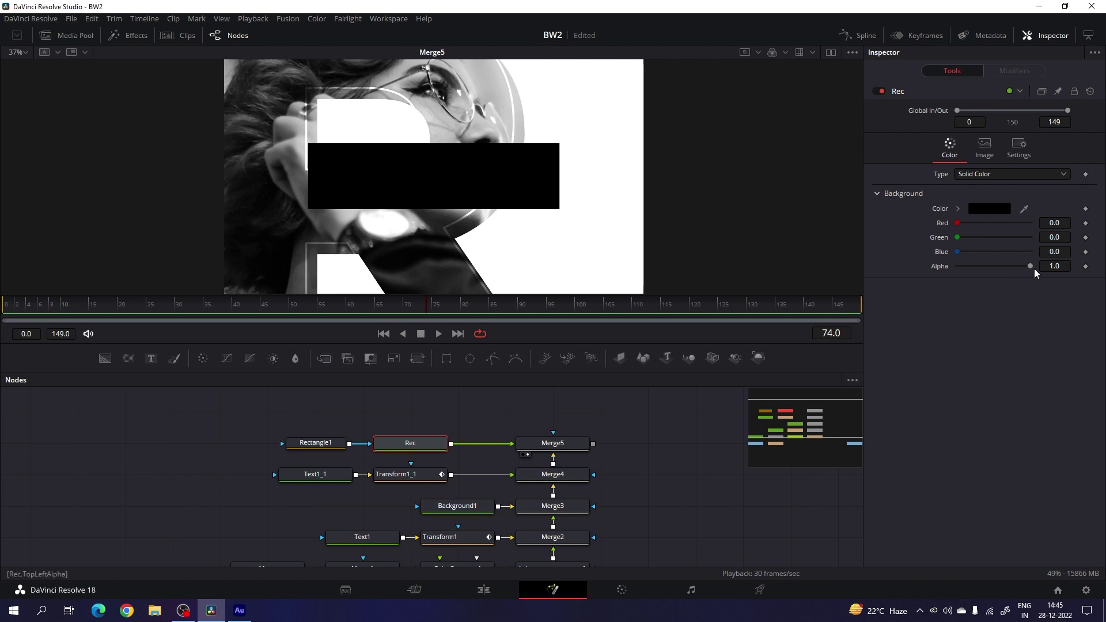
{"action": "mouse_move", "coordinate": [1030, 268]}
{"action": "left_mouse_down"}
{"action": "mouse_move", "coordinate": [1008, 271]}
{"action": "mouse_move", "coordinate": [1035, 271]}
{"action": "mouse_move", "coordinate": [1022, 271]}
{"action": "left_mouse_up"}
{"action": "left_click", "coordinate": [1060, 266]}
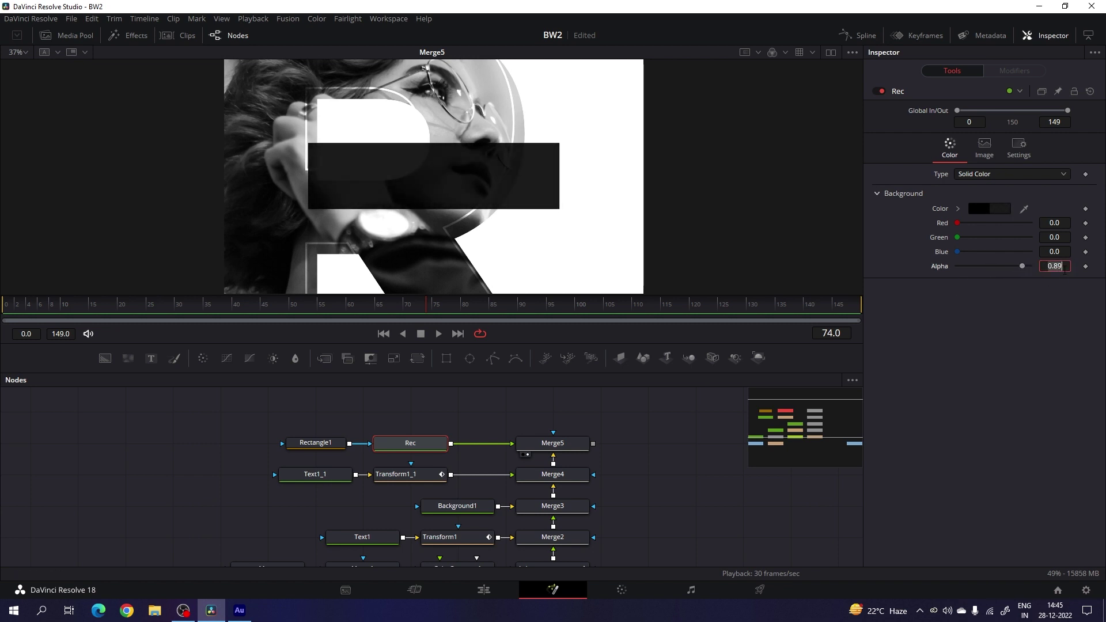
{"action": "type", "text": "9"}
{"action": "key", "text": "Return"}
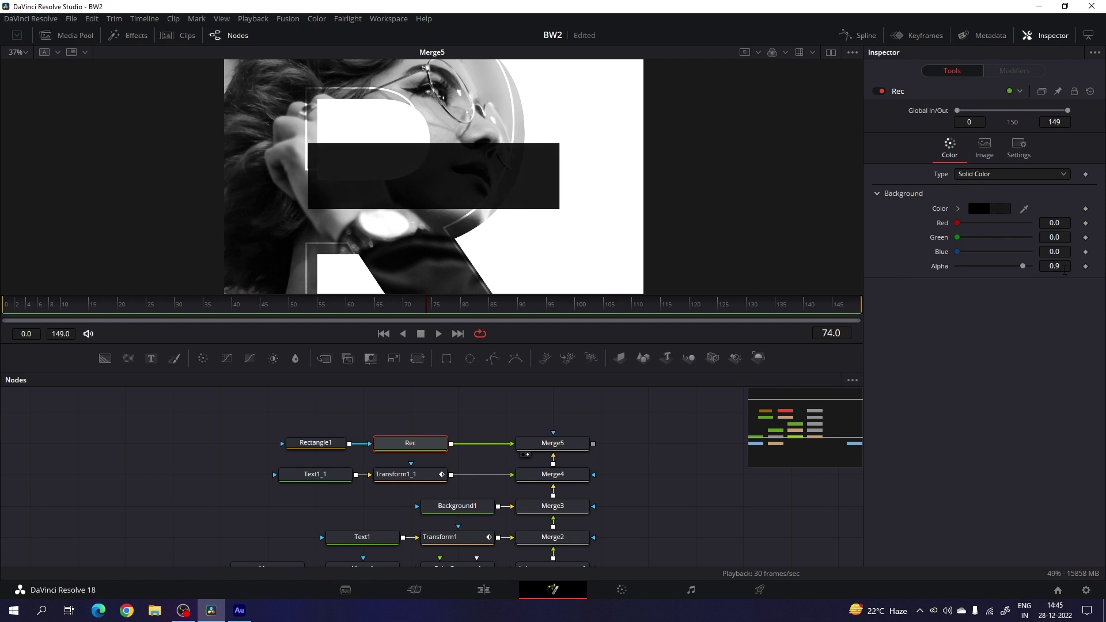
- Shift the Rectangle1 mask horizontally to the right, to a Center X of about 0.65
{"action": "left_click", "coordinate": [320, 448]}
{"action": "left_click_drag", "start_coordinate": [444, 185], "coordinate": [509, 183]}
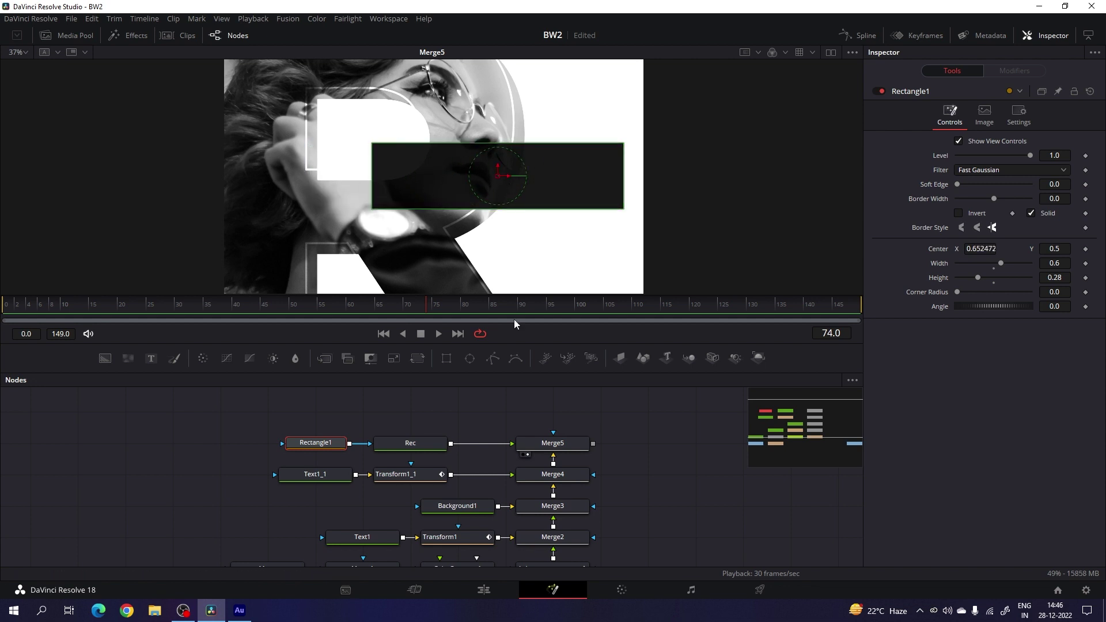
{"action": "left_click", "coordinate": [467, 411]}
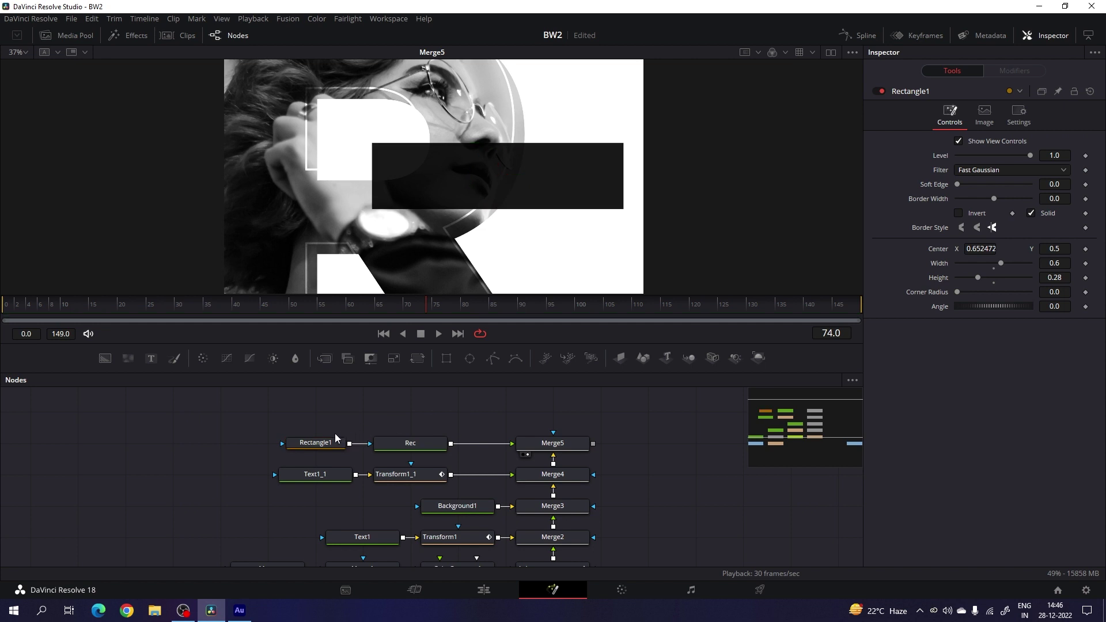
- Keyframe Rectangle1's width at 0.6 on frame 60 and at 0.0 on frame 15
{"action": "left_click", "coordinate": [320, 445]}
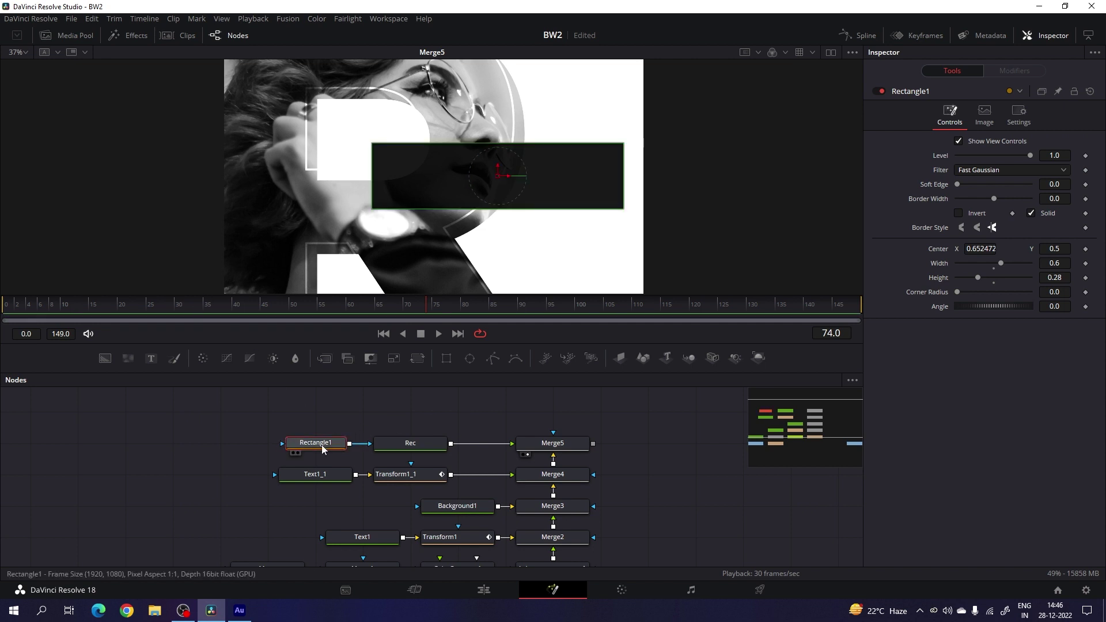
{"action": "left_click_drag", "start_coordinate": [220, 321], "coordinate": [348, 313]}
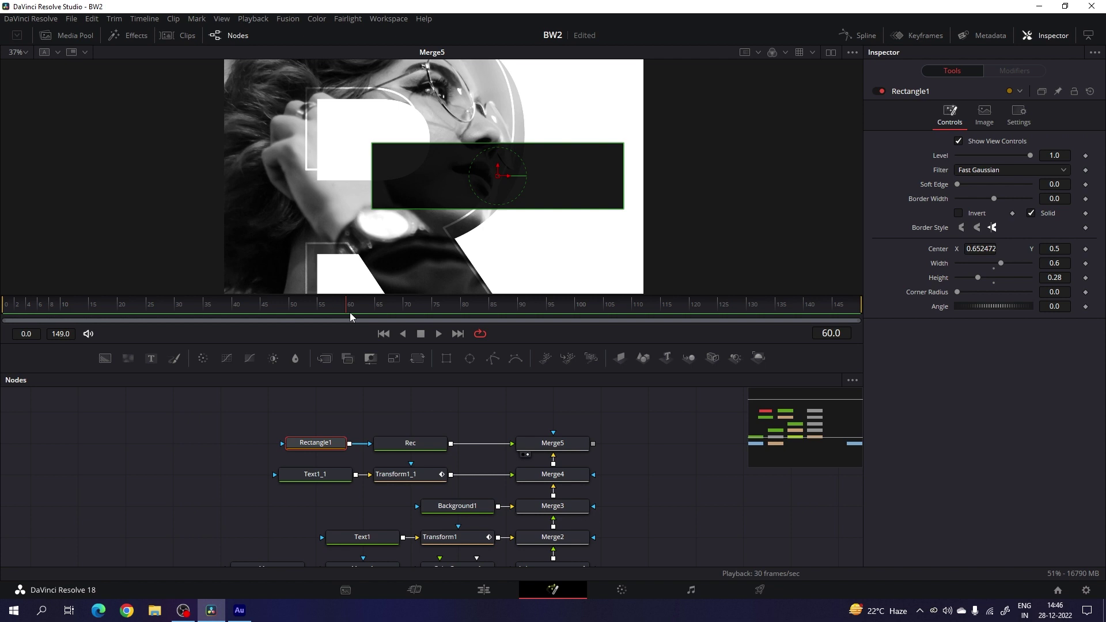
{"action": "right_click", "coordinate": [943, 269]}
{"action": "left_click", "coordinate": [963, 272]}
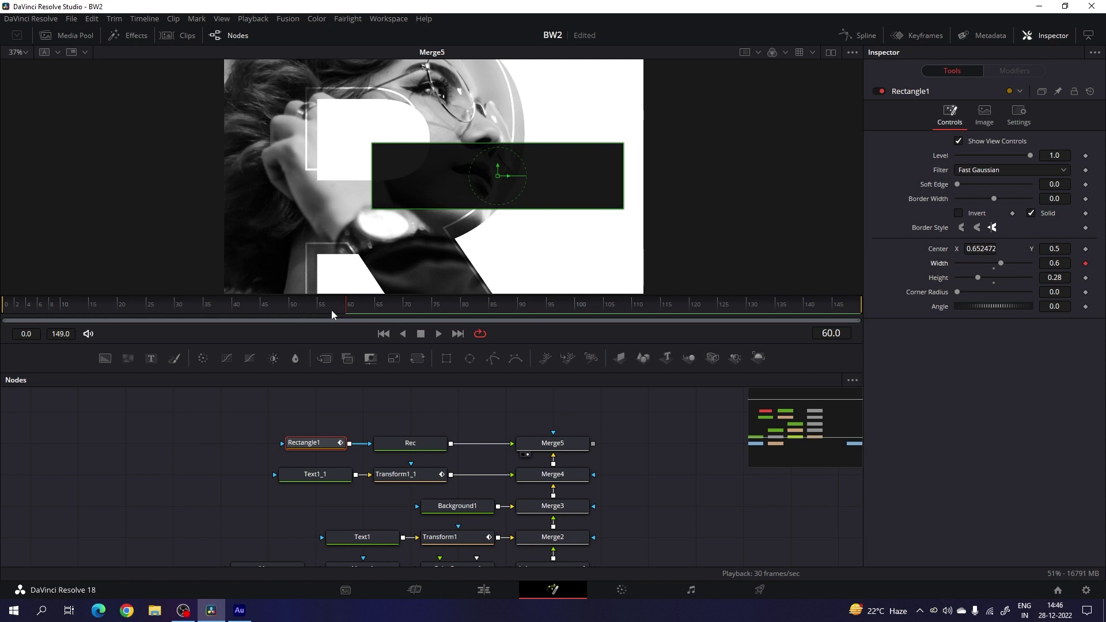
{"action": "left_click_drag", "start_coordinate": [285, 311], "coordinate": [92, 308]}
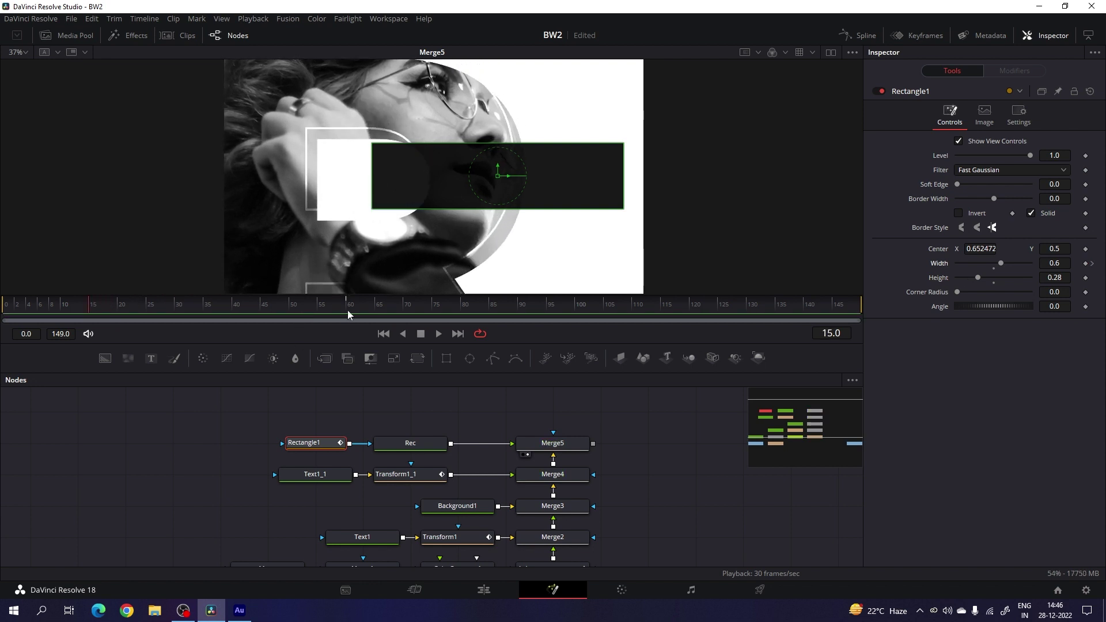
{"action": "left_click_drag", "start_coordinate": [1002, 264], "coordinate": [949, 264]}
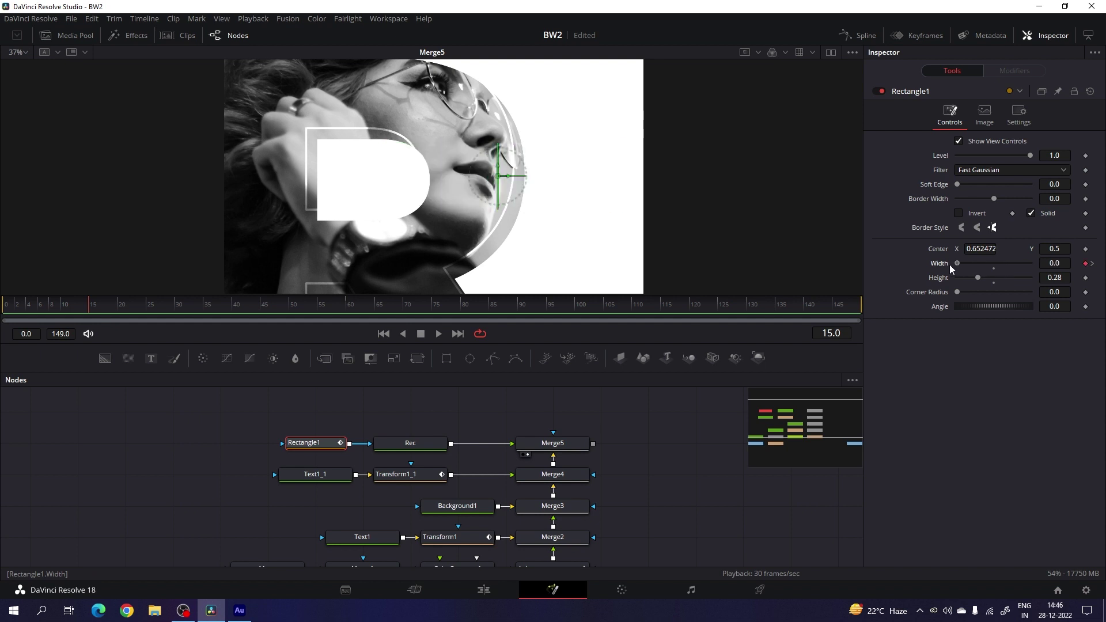
{"action": "left_click_drag", "start_coordinate": [105, 309], "coordinate": [378, 308]}
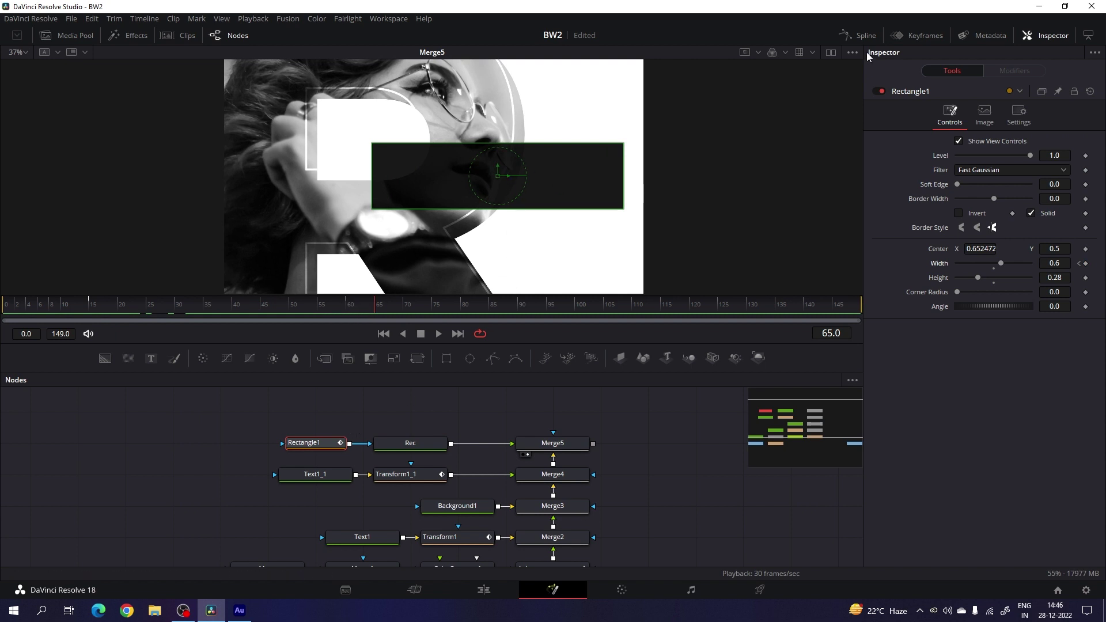
- Open an enlarged spline editor, show only Rectangle1's curve, and fit it to the view
{"action": "left_click", "coordinate": [858, 37]}
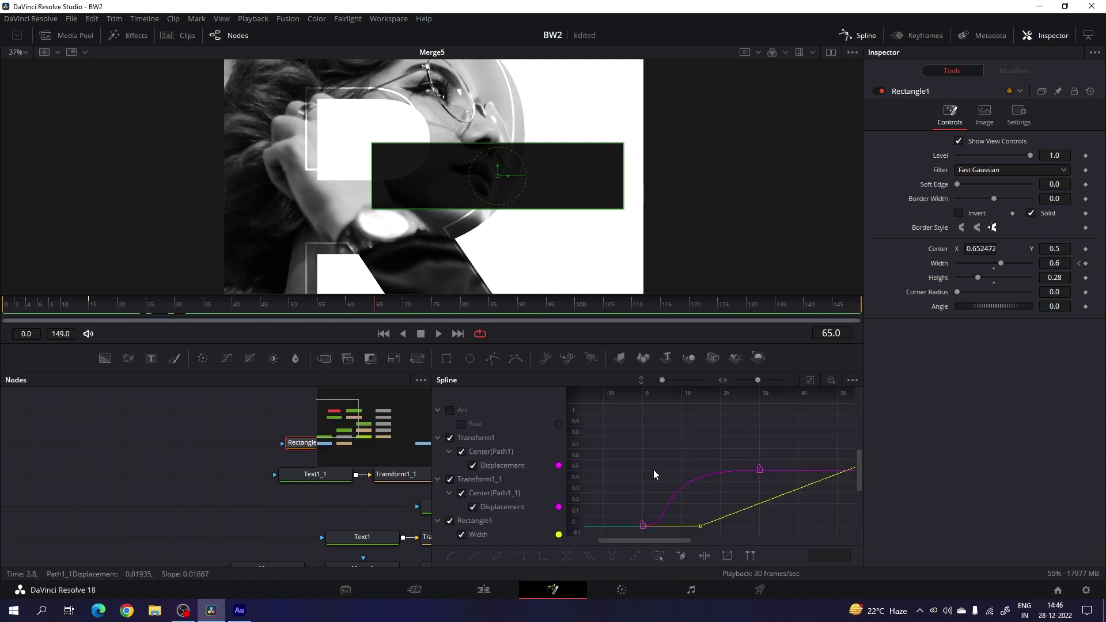
{"action": "key", "text": "F4"}
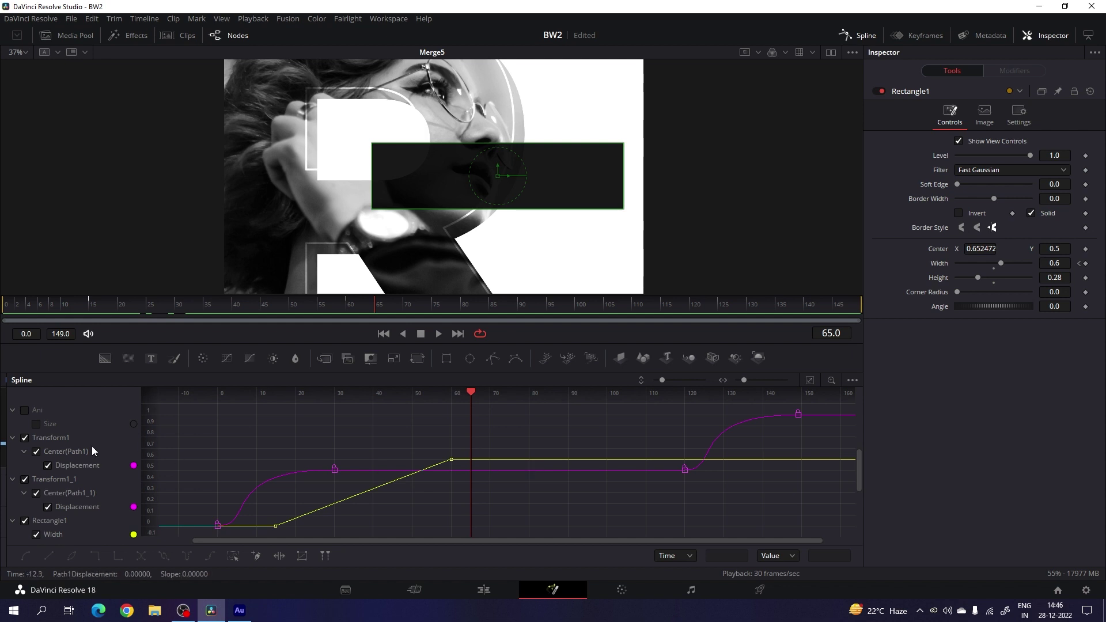
{"action": "left_click", "coordinate": [12, 439]}
{"action": "left_click", "coordinate": [12, 410]}
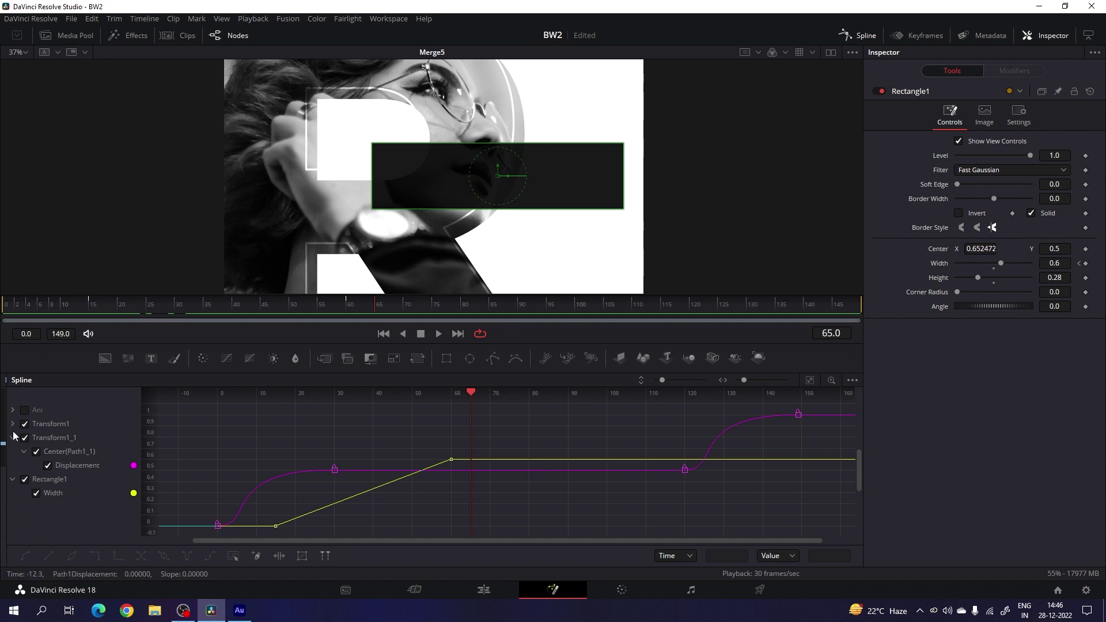
{"action": "left_click", "coordinate": [13, 437]}
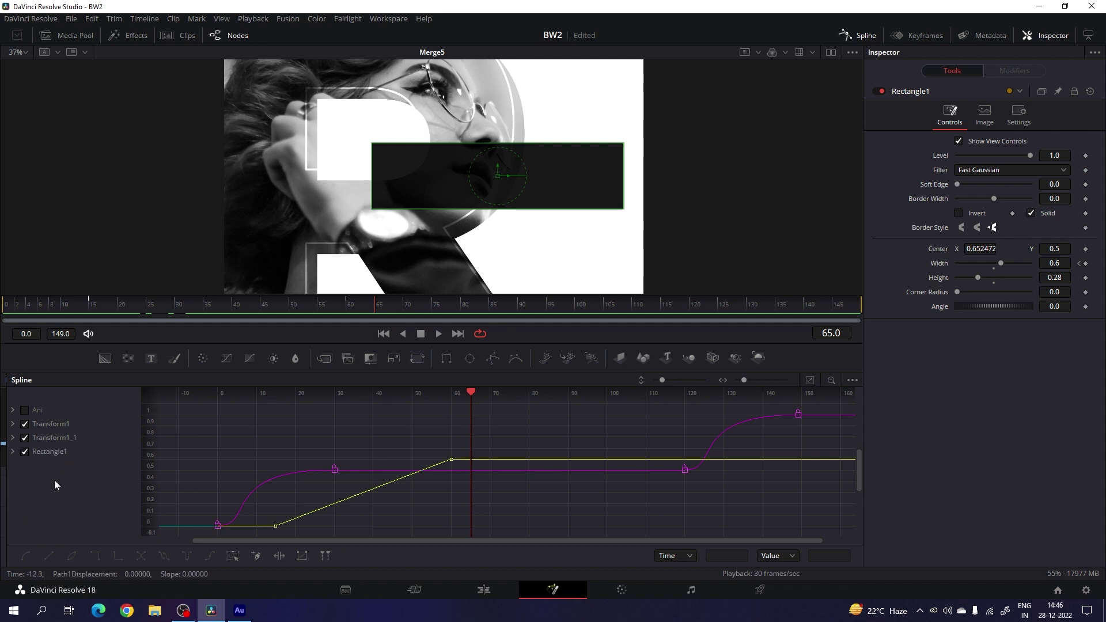
{"action": "left_click", "coordinate": [24, 439]}
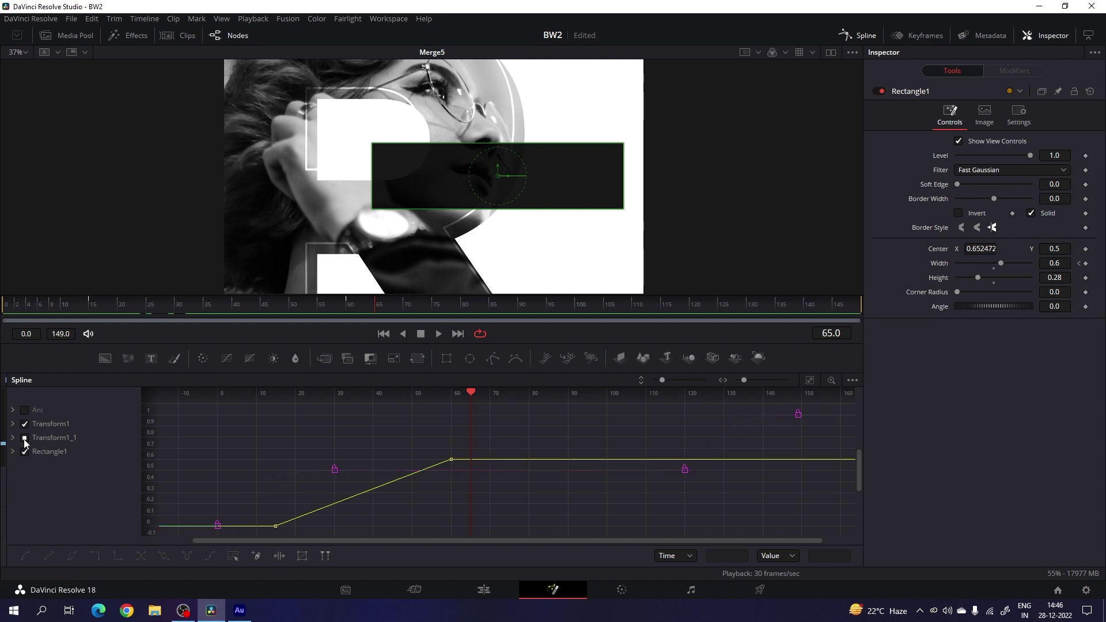
{"action": "left_click", "coordinate": [25, 427]}
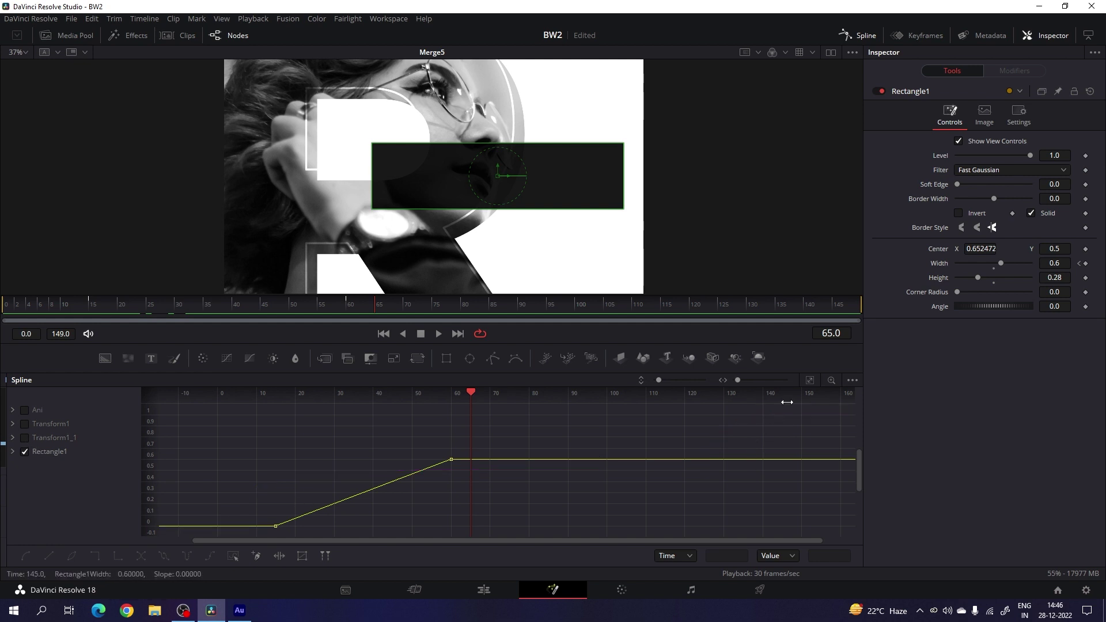
{"action": "left_click", "coordinate": [810, 381]}
- Smooth Rectangle1's width curve, extend the end keyframe's handle back to about frame 15 for a long ease-out, and close the spline editor
{"action": "left_click_drag", "start_coordinate": [803, 408], "coordinate": [212, 534]}
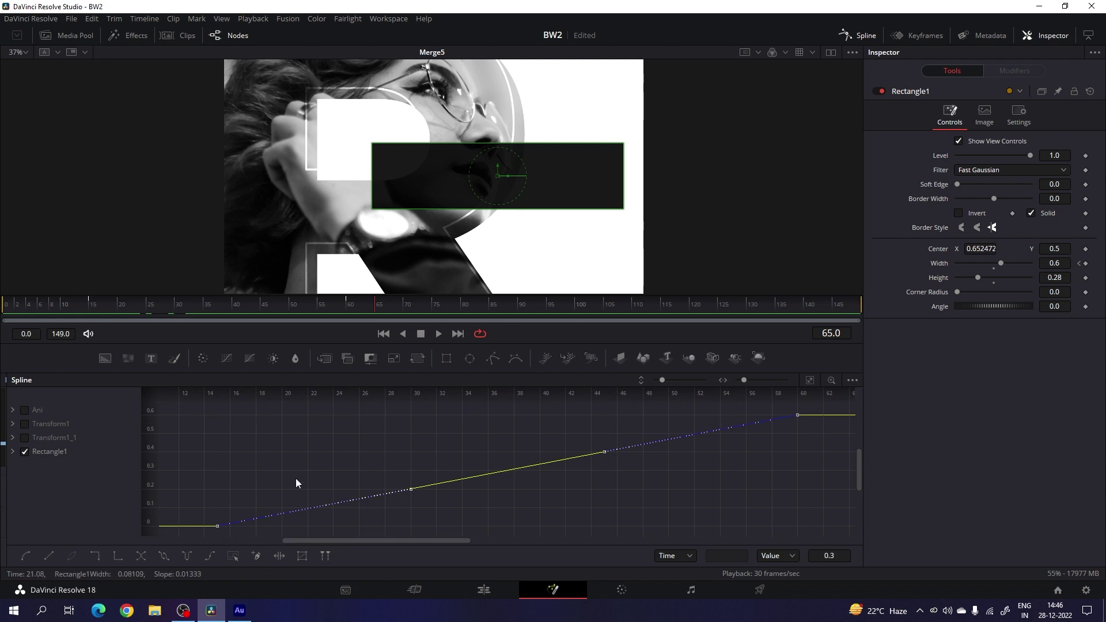
{"action": "key", "text": "shift+s"}
{"action": "left_click_drag", "start_coordinate": [605, 415], "coordinate": [218, 421]}
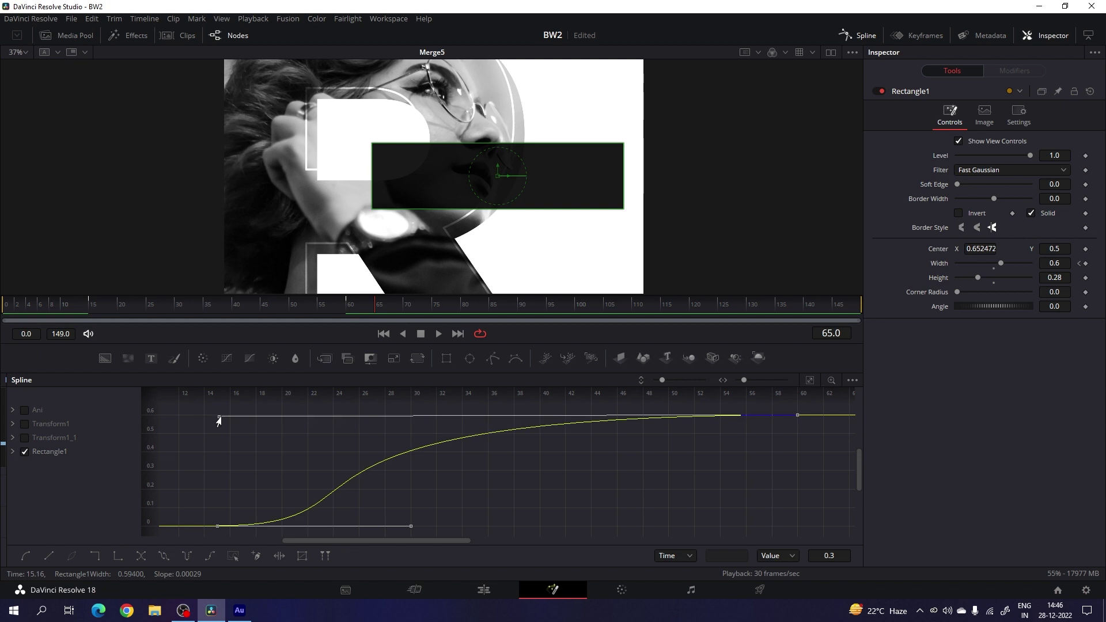
{"action": "left_click", "coordinate": [861, 36]}
{"action": "key", "text": "shift+space"}
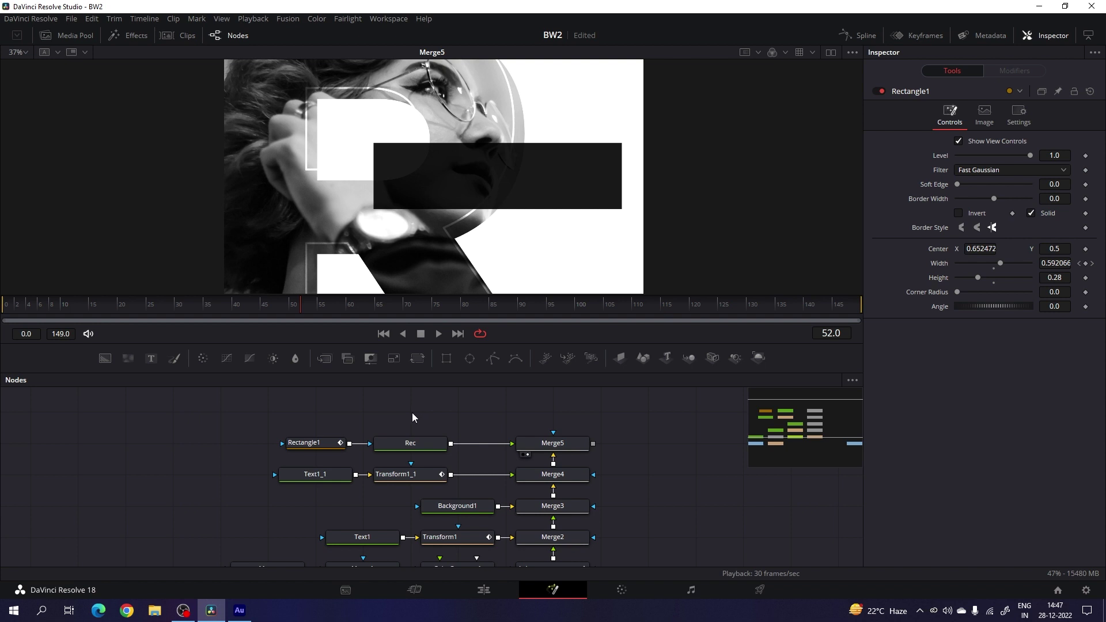
- Add a Text node above Rec, merge it over Merge5, align the new merge above Merge5, and display it in the viewer
{"action": "left_click_drag", "start_coordinate": [151, 358], "coordinate": [410, 414]}
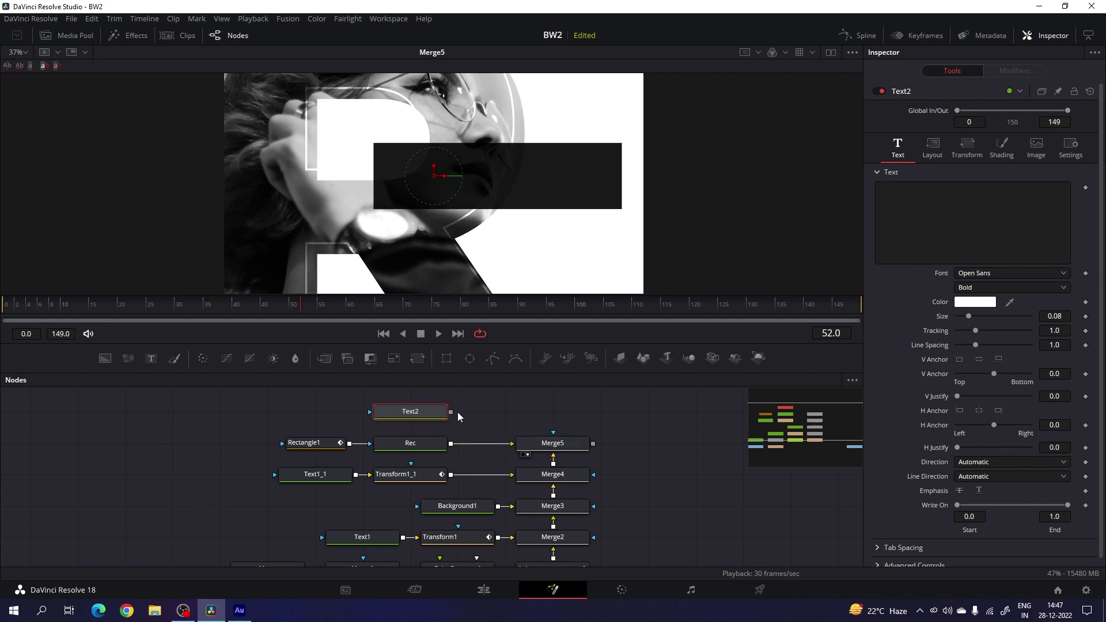
{"action": "left_click_drag", "start_coordinate": [450, 412], "coordinate": [596, 445]}
{"action": "left_click_drag", "start_coordinate": [670, 453], "coordinate": [579, 421]}
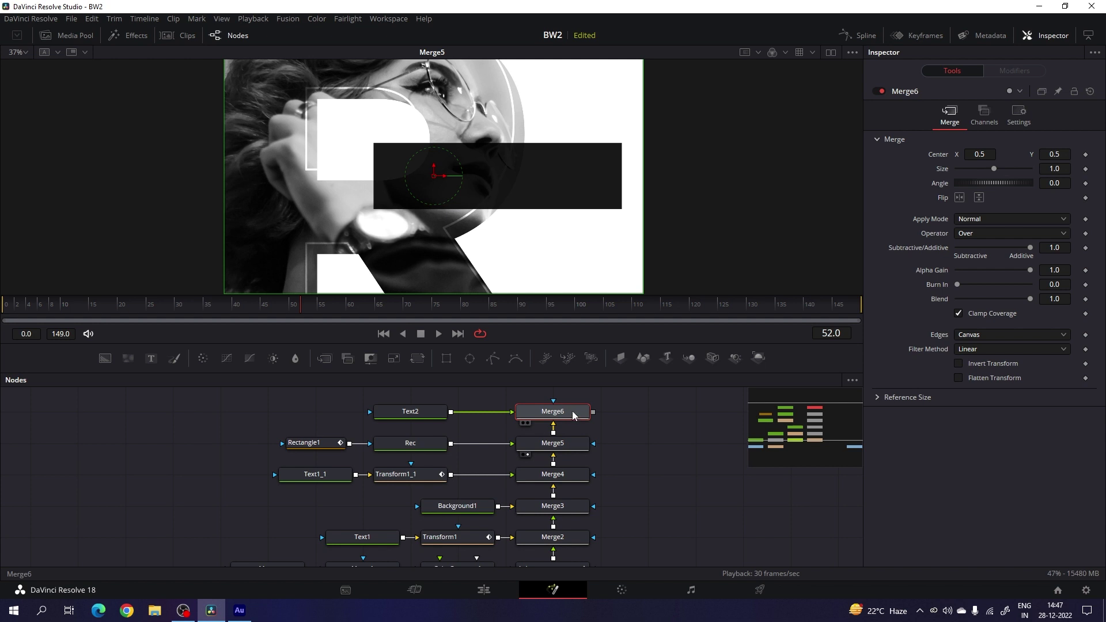
- Enter RANGER as Text2's text and set its font to Arkitech Bold
{"action": "left_click", "coordinate": [423, 413]}
{"action": "left_click", "coordinate": [907, 233]}
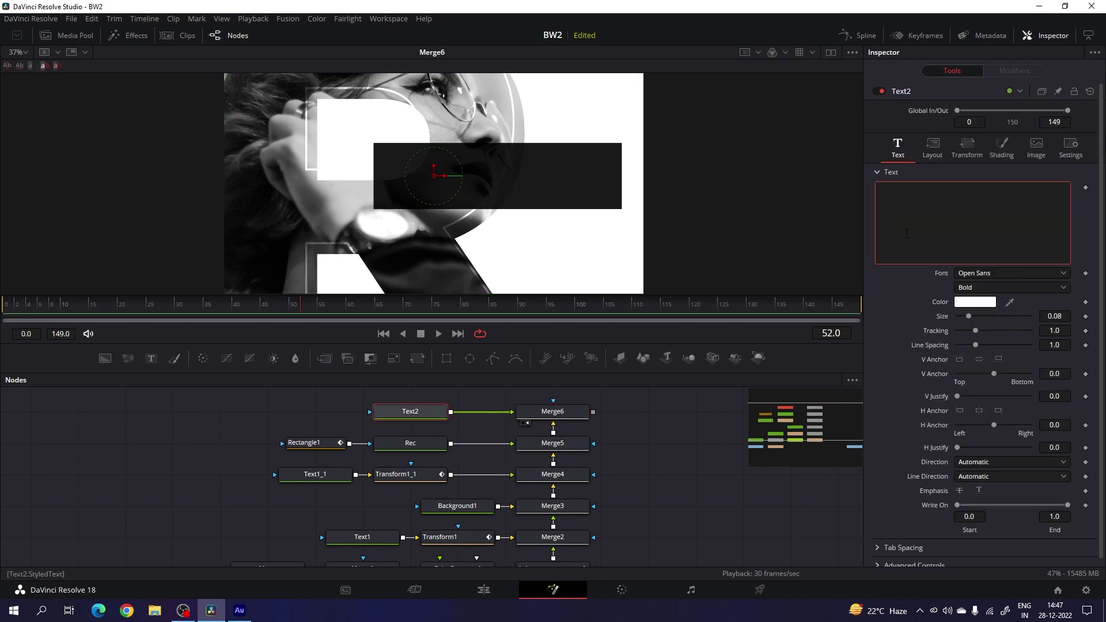
{"action": "type", "text": "RANGER"}
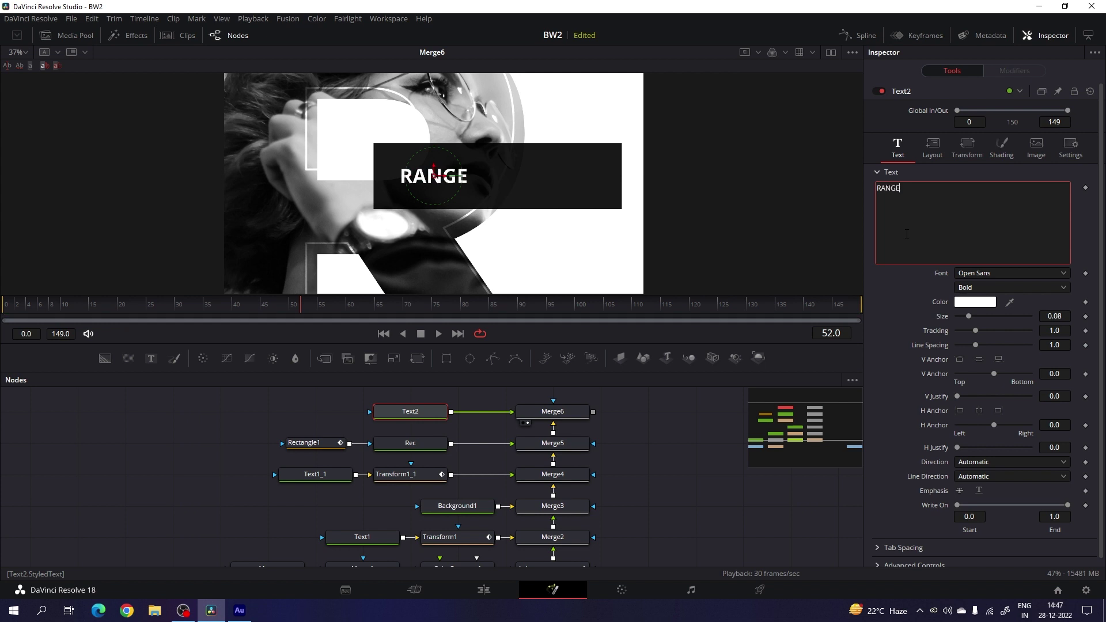
{"action": "left_click", "coordinate": [983, 275]}
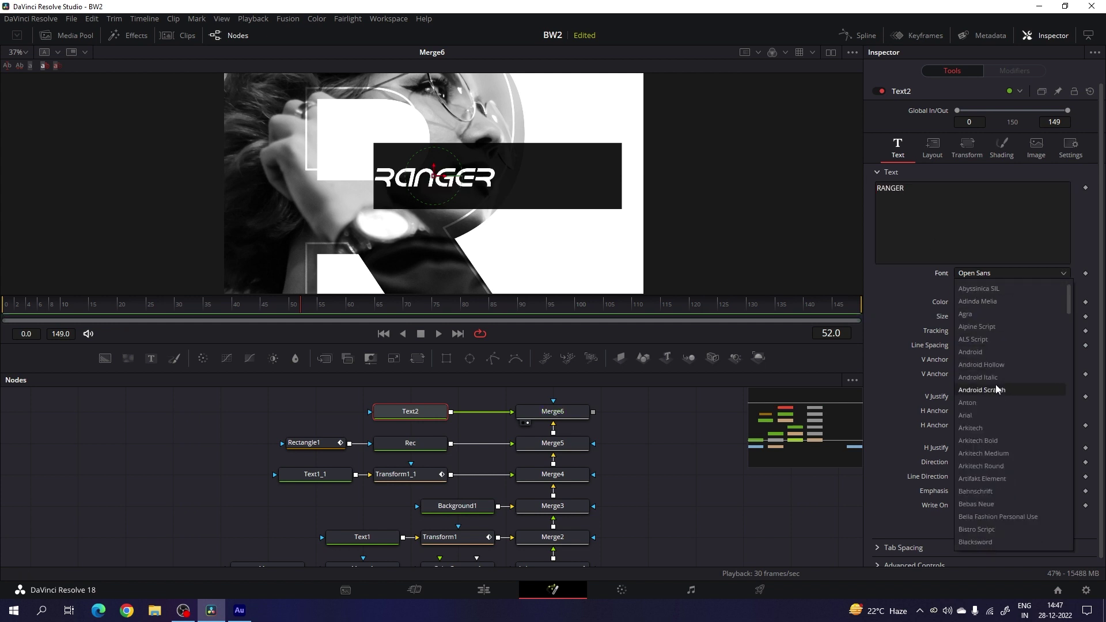
{"action": "left_click", "coordinate": [990, 441]}
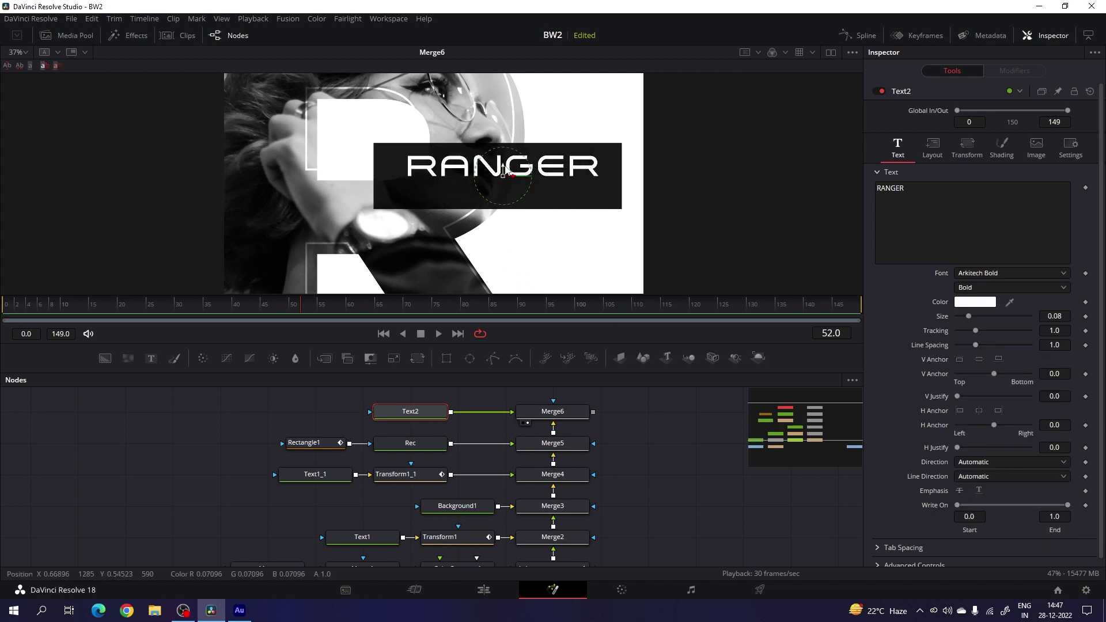
- Set the RANGER title's size to 0.09 and position it centred on the black bar
{"action": "left_click_drag", "start_coordinate": [501, 168], "coordinate": [509, 179]}
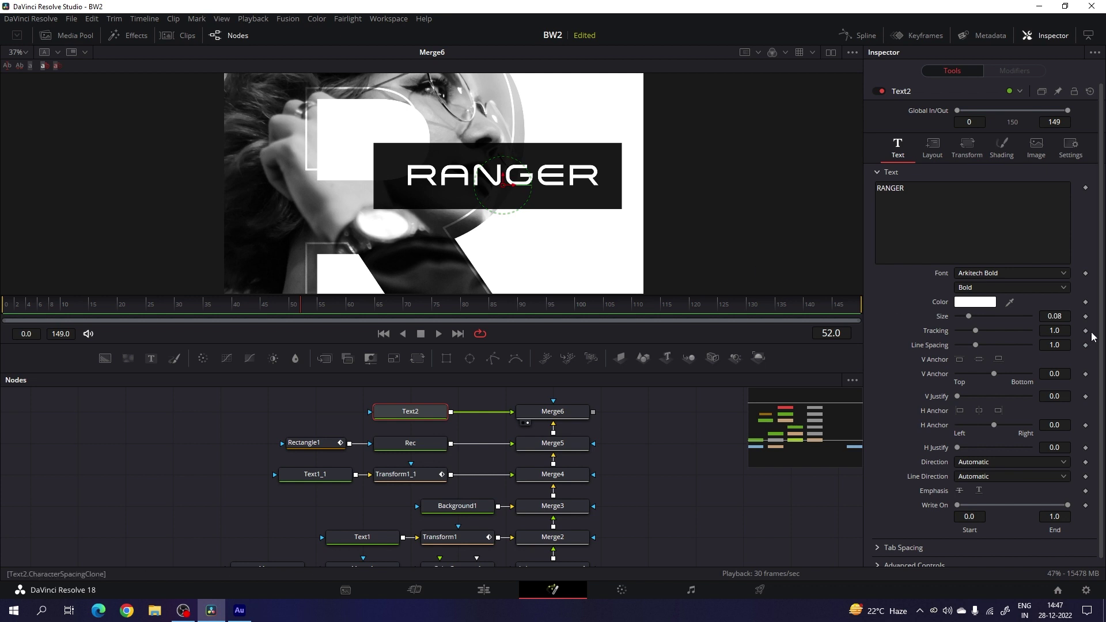
{"action": "left_click", "coordinate": [1063, 317]}
{"action": "type", "text": "0.09"}
{"action": "key", "text": "Tab"}
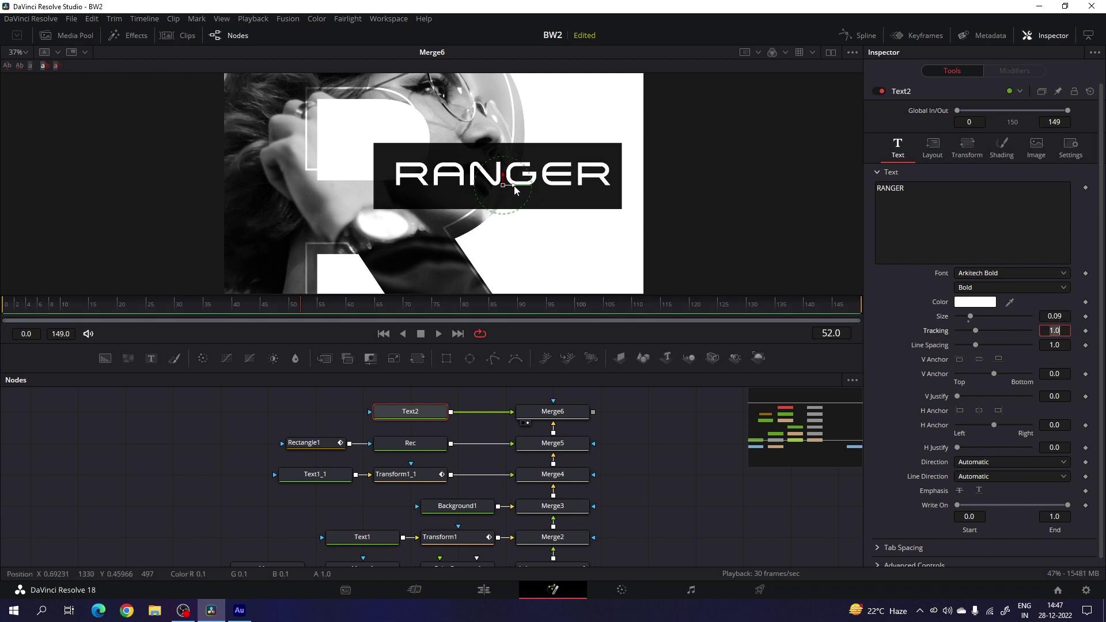
{"action": "left_click_drag", "start_coordinate": [508, 184], "coordinate": [500, 182]}
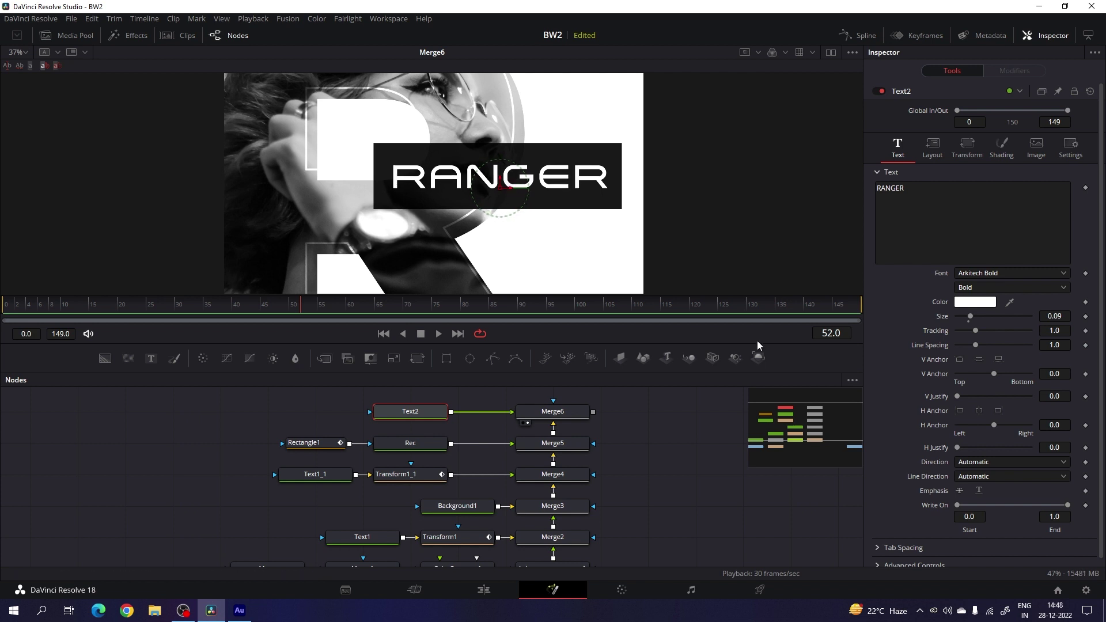
- Animate Text2's tracking from 0.0 at frame 15 to 1.0 at frame 60, and scrub through the change
{"action": "left_click_drag", "start_coordinate": [973, 333], "coordinate": [967, 334]}
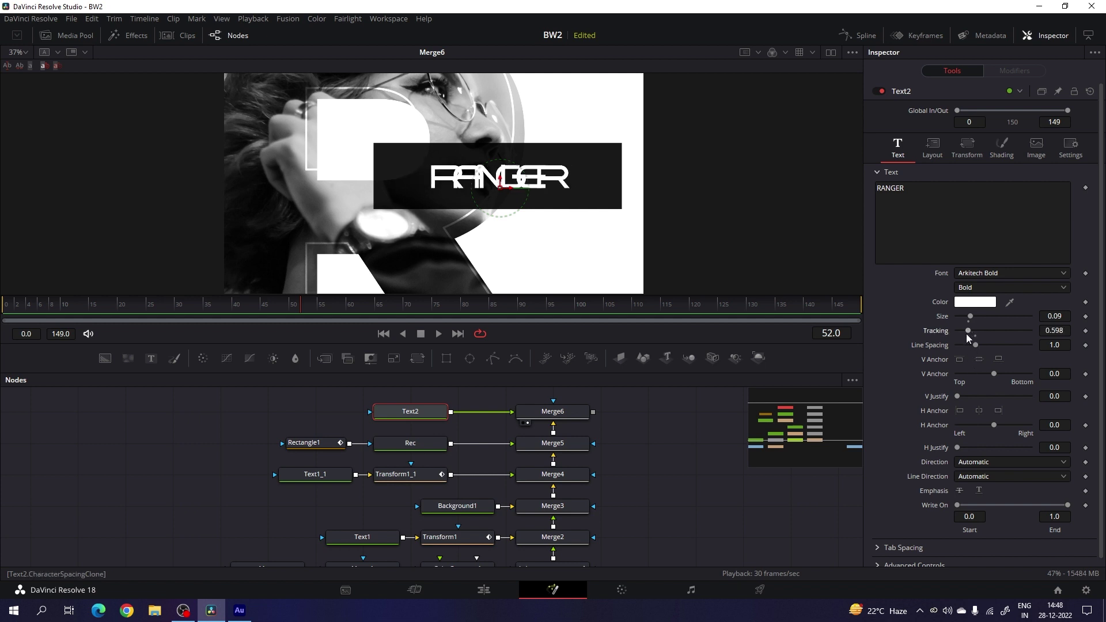
{"action": "double_click", "coordinate": [967, 333]}
{"action": "left_click", "coordinate": [368, 303]}
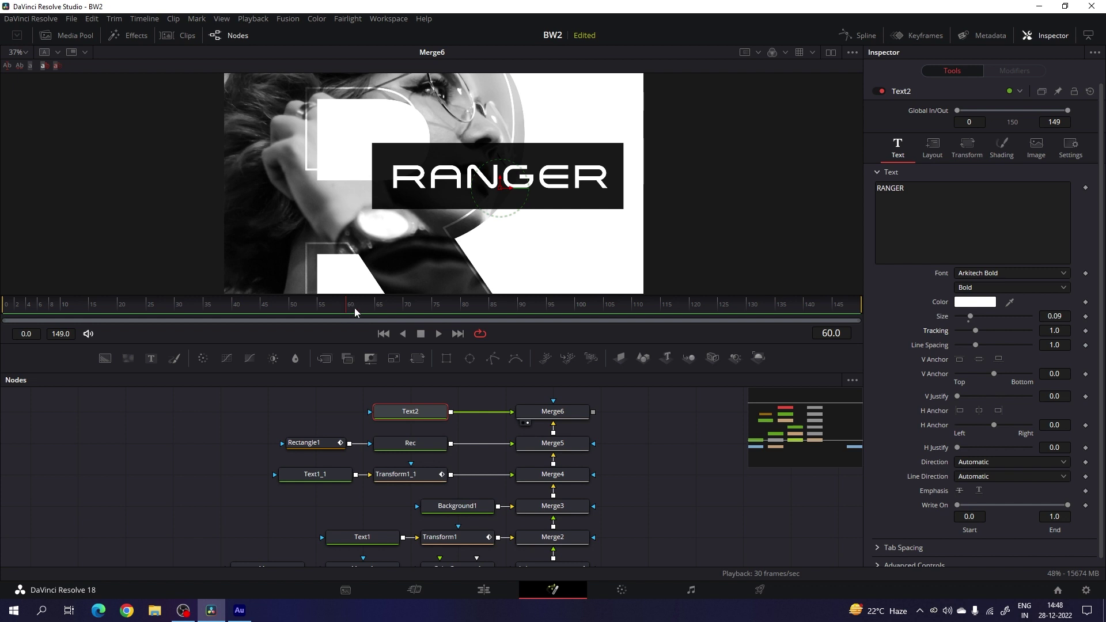
{"action": "right_click", "coordinate": [934, 330]}
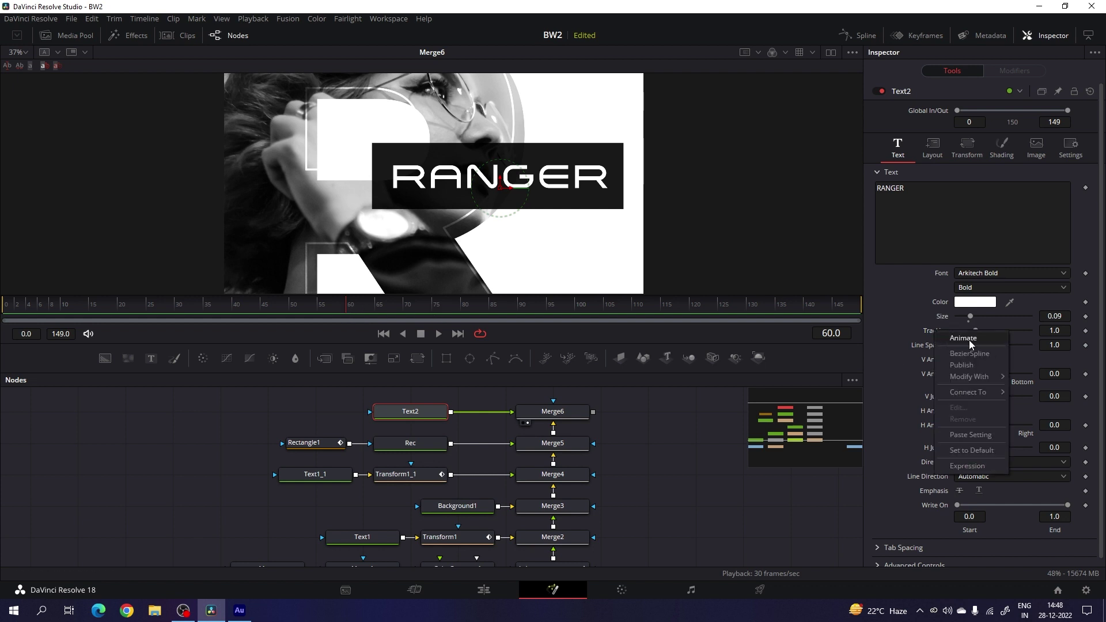
{"action": "left_click", "coordinate": [969, 340]}
{"action": "left_click_drag", "start_coordinate": [293, 313], "coordinate": [92, 316]}
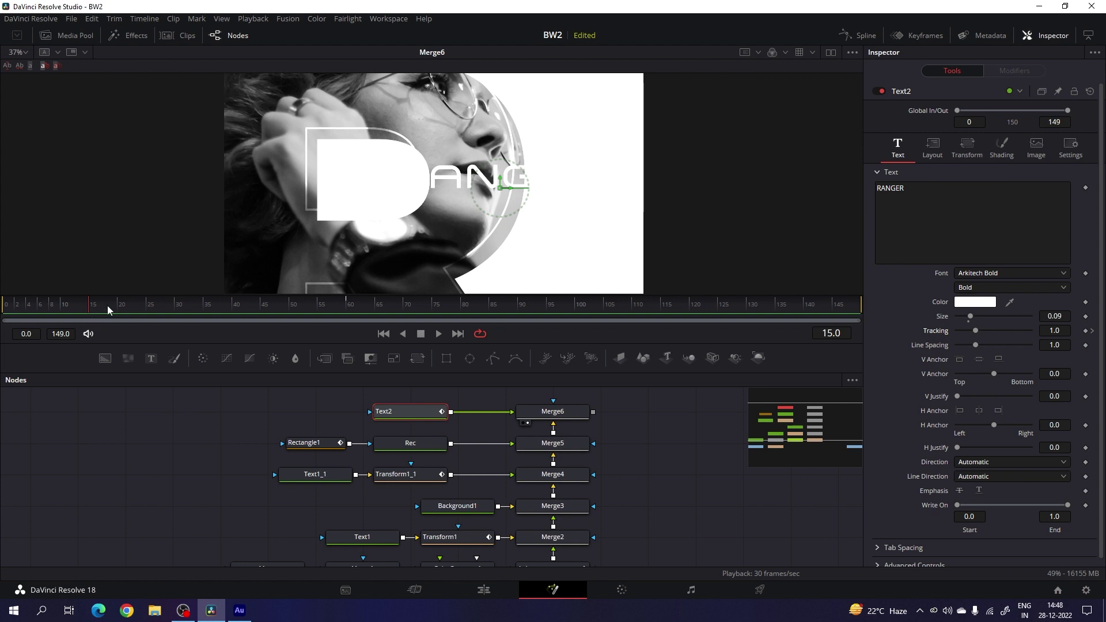
{"action": "left_click_drag", "start_coordinate": [977, 330], "coordinate": [941, 334]}
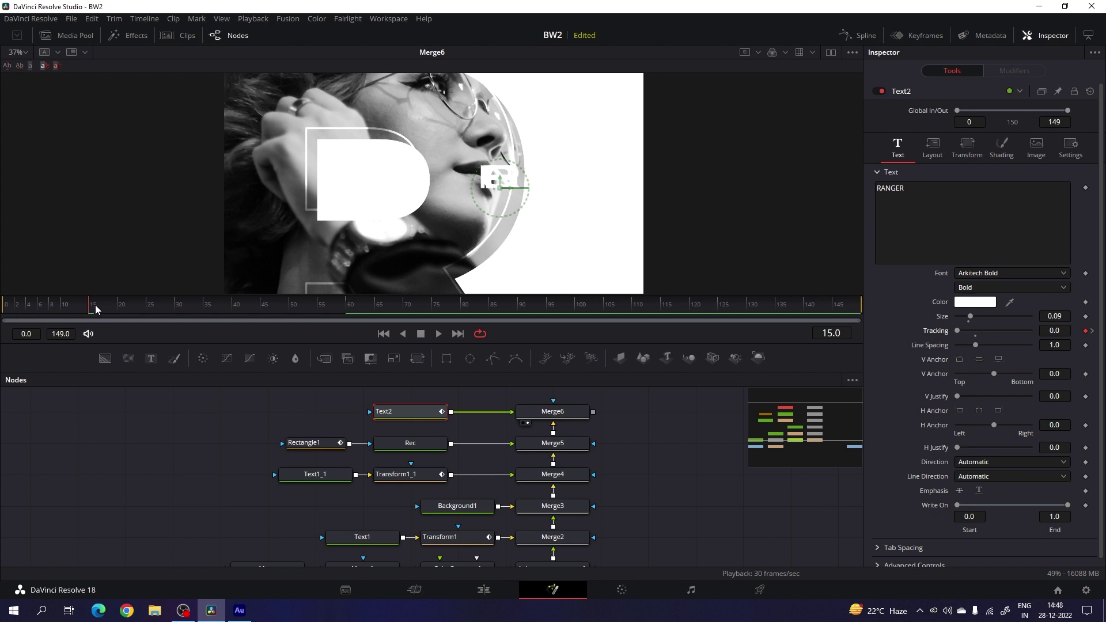
{"action": "left_click_drag", "start_coordinate": [92, 306], "coordinate": [236, 307]}
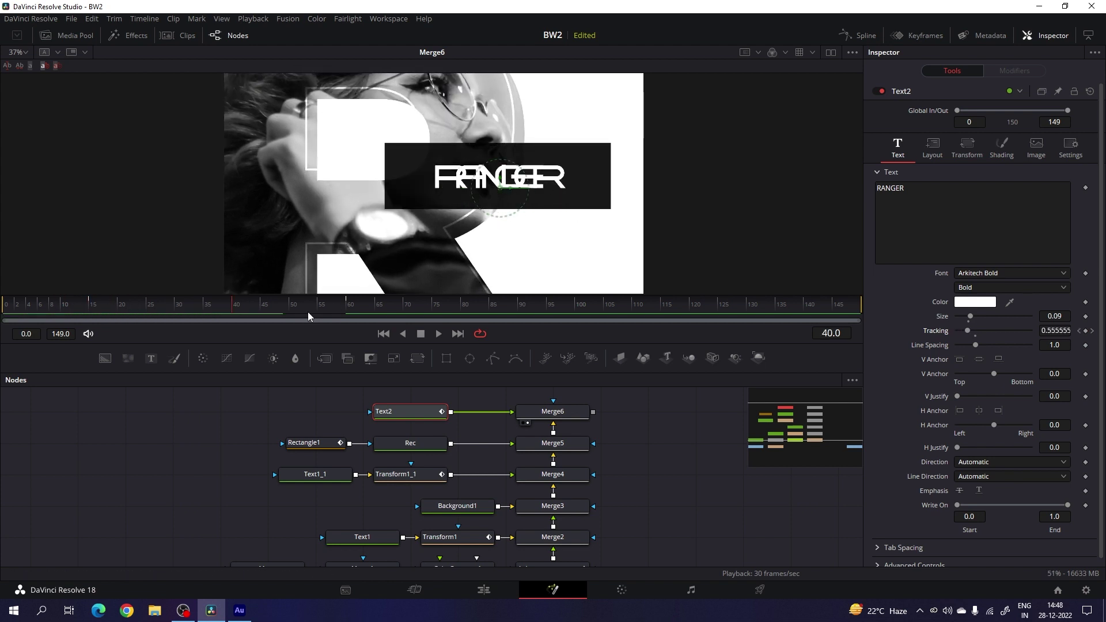
- Animate the opacity of Text2's first shading element from 0.0 at frame 15 to 1.0 at frame 60, and preview the fade
{"action": "left_click", "coordinate": [1003, 148]}
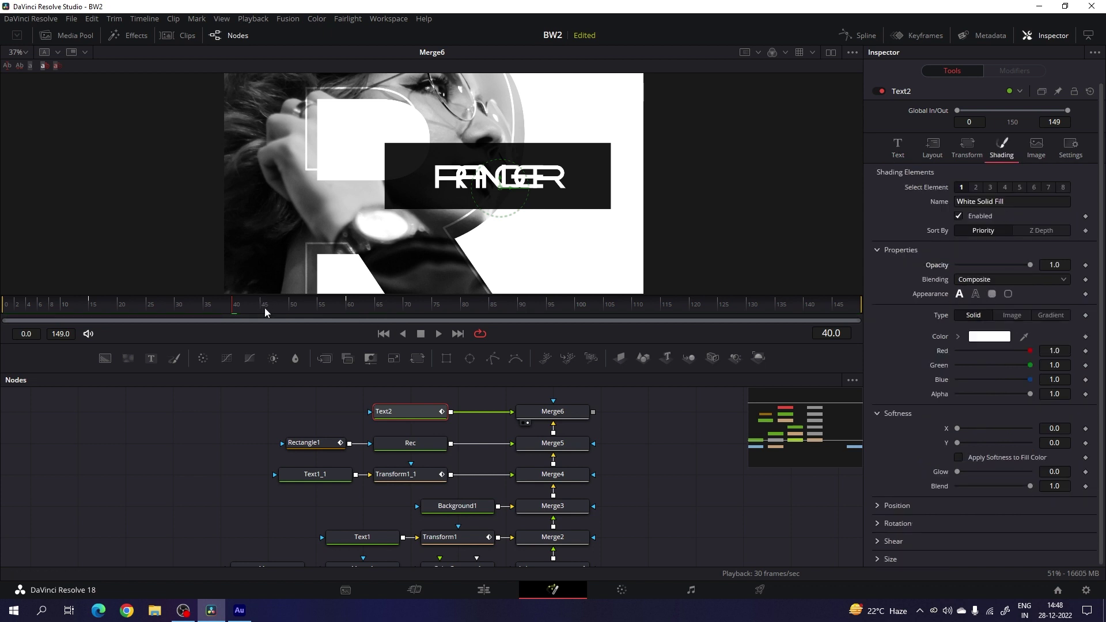
{"action": "left_click_drag", "start_coordinate": [264, 308], "coordinate": [349, 312]}
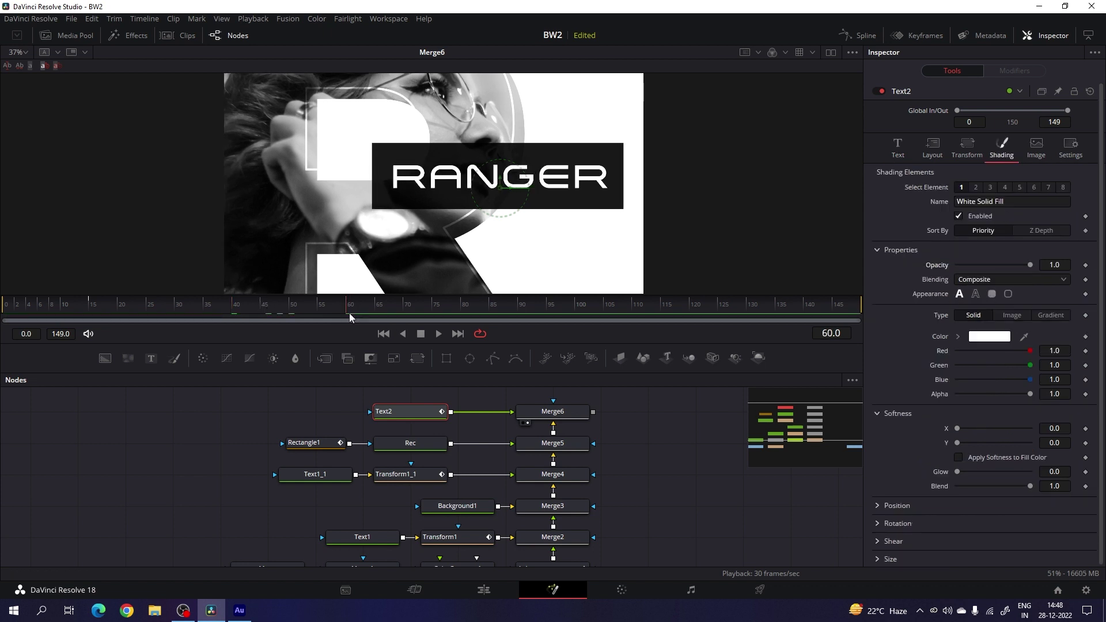
{"action": "right_click", "coordinate": [935, 268]}
{"action": "left_click", "coordinate": [963, 282]}
{"action": "left_click", "coordinate": [94, 319]}
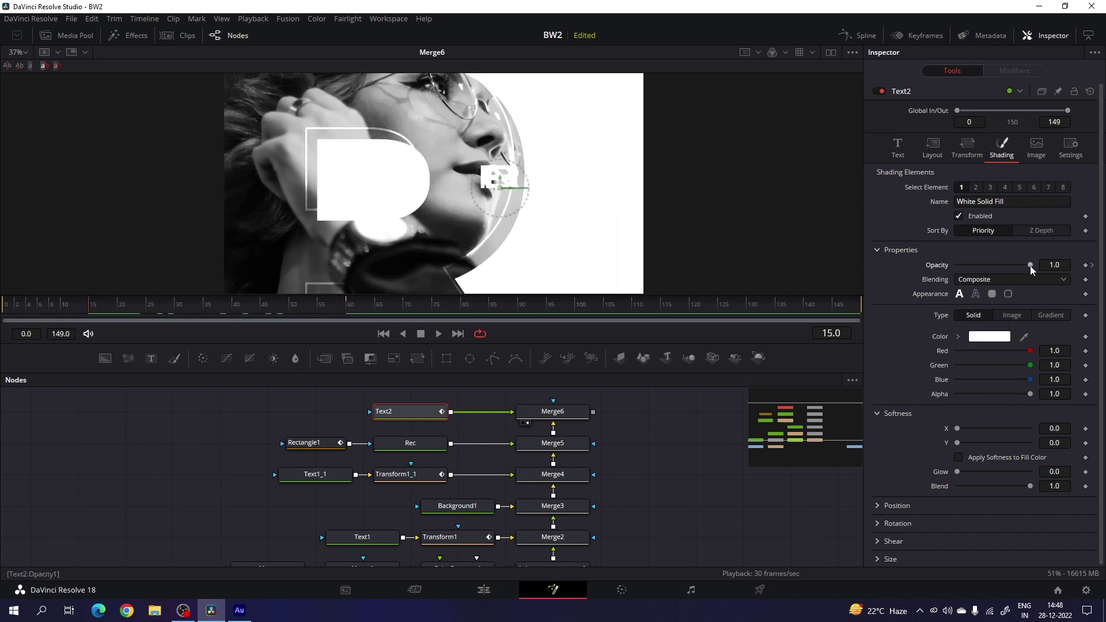
{"action": "left_click_drag", "start_coordinate": [1031, 265], "coordinate": [940, 267]}
{"action": "left_click_drag", "start_coordinate": [91, 306], "coordinate": [369, 306]}
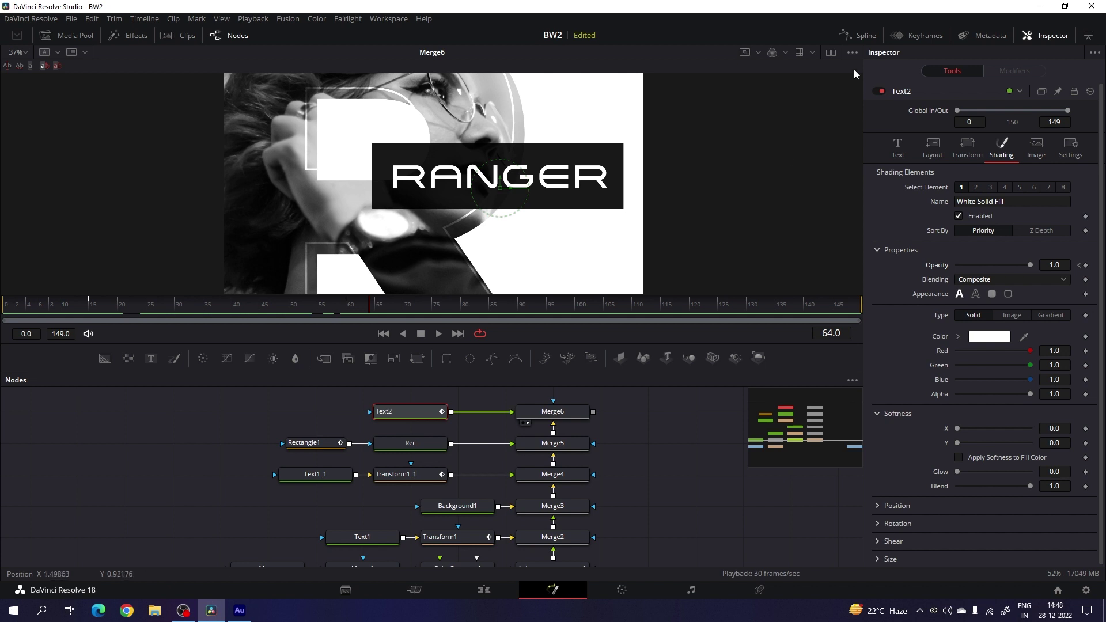
- Open an enlarged spline editor, show only Text2's Character Spacing curve, and fit it to the view
{"action": "left_click", "coordinate": [862, 37]}
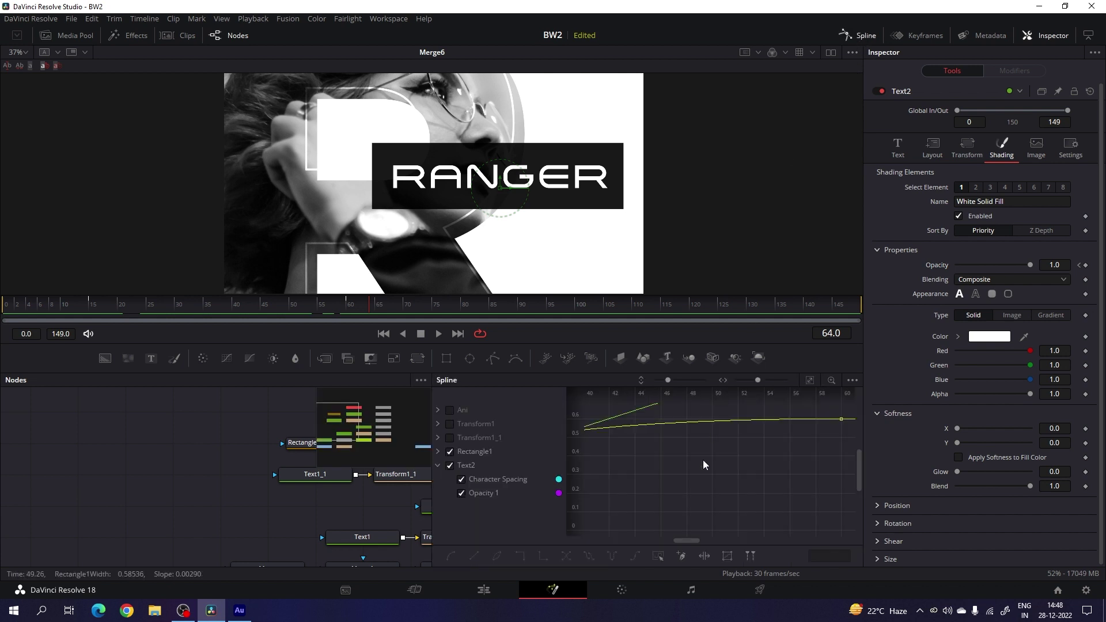
{"action": "key", "text": "F4"}
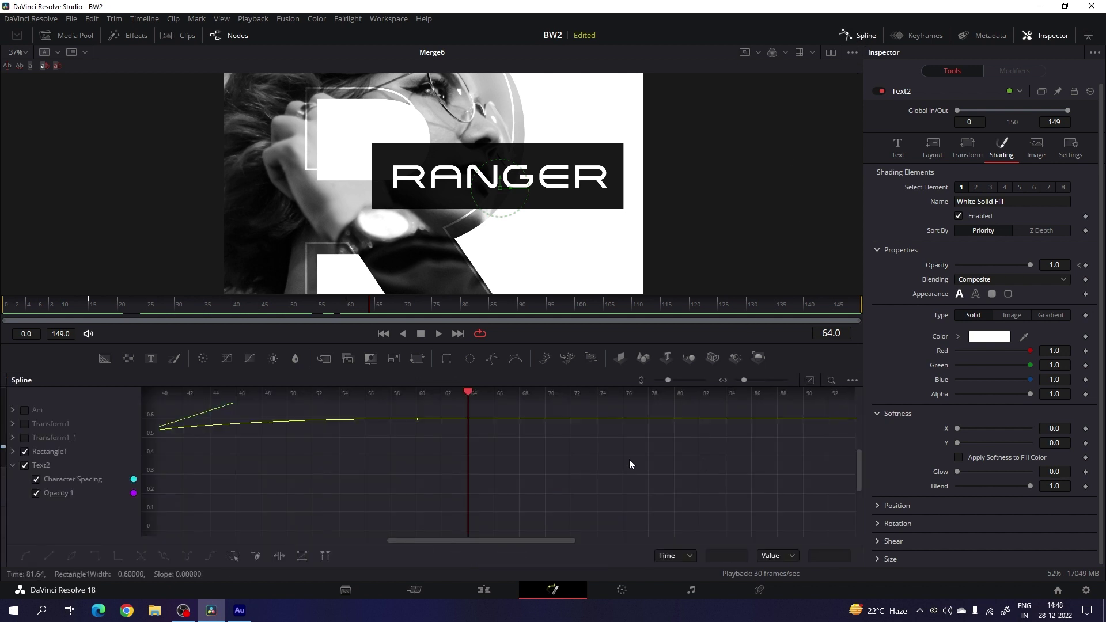
{"action": "left_click", "coordinate": [25, 452]}
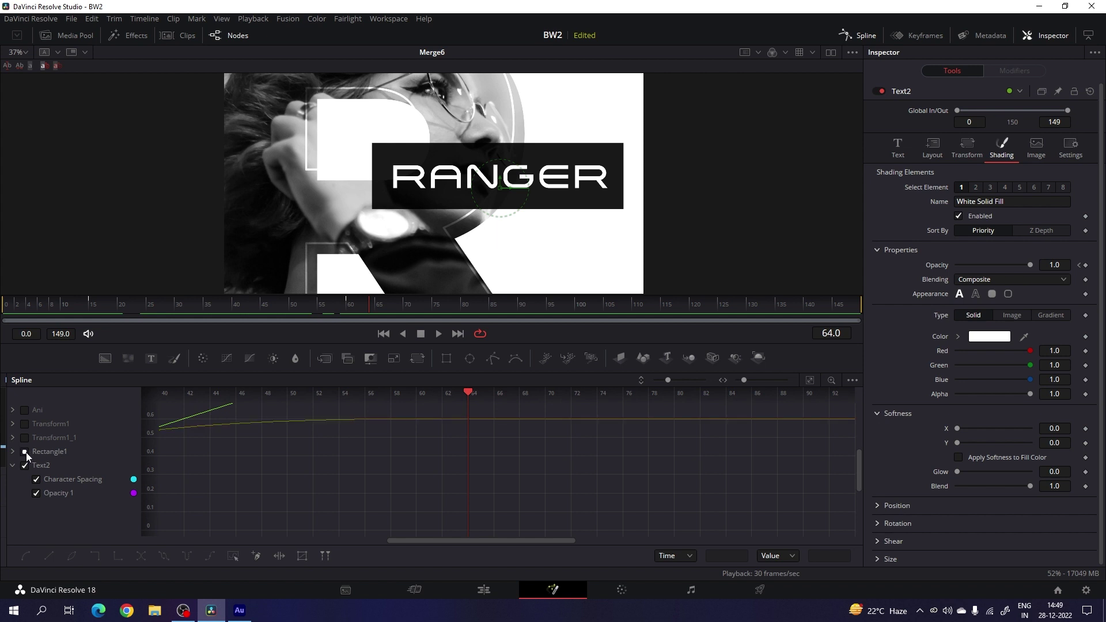
{"action": "left_click", "coordinate": [36, 494]}
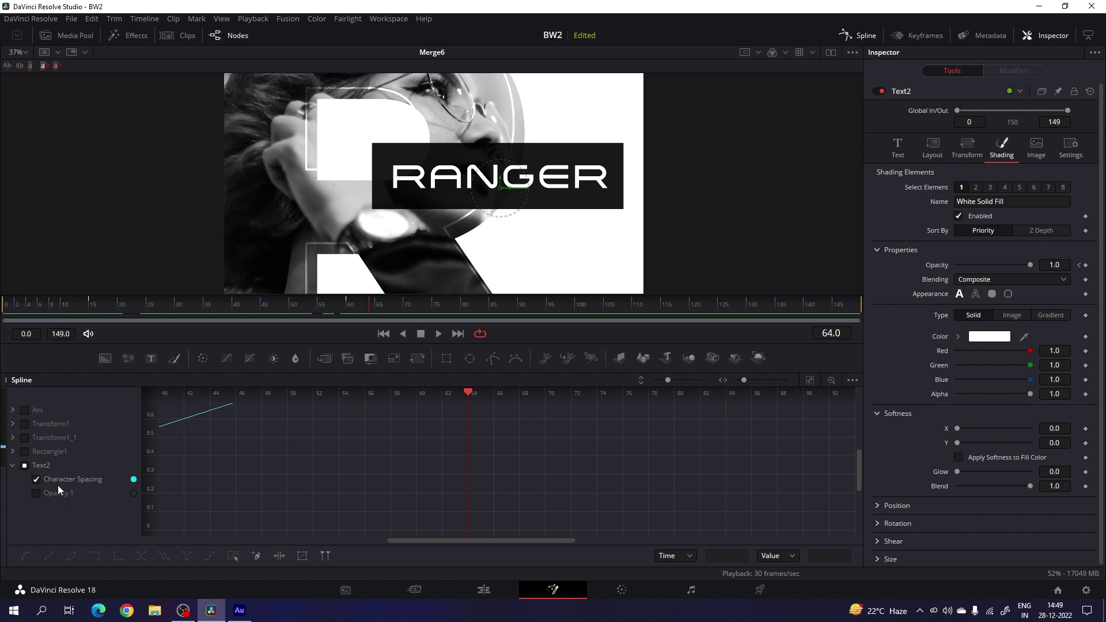
{"action": "left_click", "coordinate": [810, 381]}
- Smooth the Character Spacing curve and extend the end keyframe's handle back to about frame 15 for a long ease-out
{"action": "left_click_drag", "start_coordinate": [808, 409], "coordinate": [199, 538]}
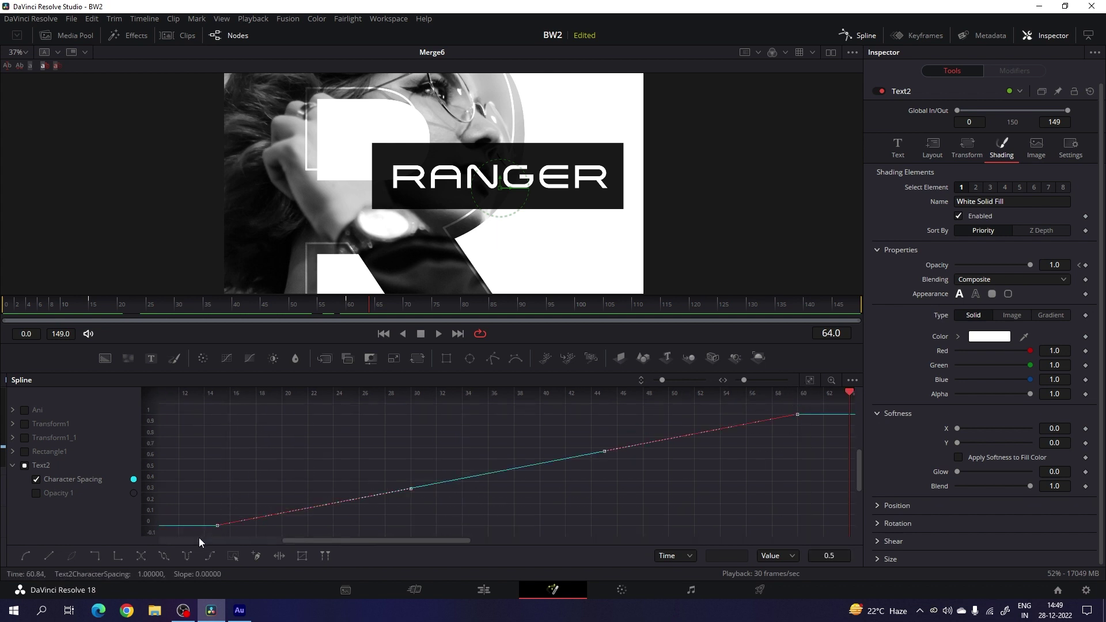
{"action": "left_click", "coordinate": [28, 556]}
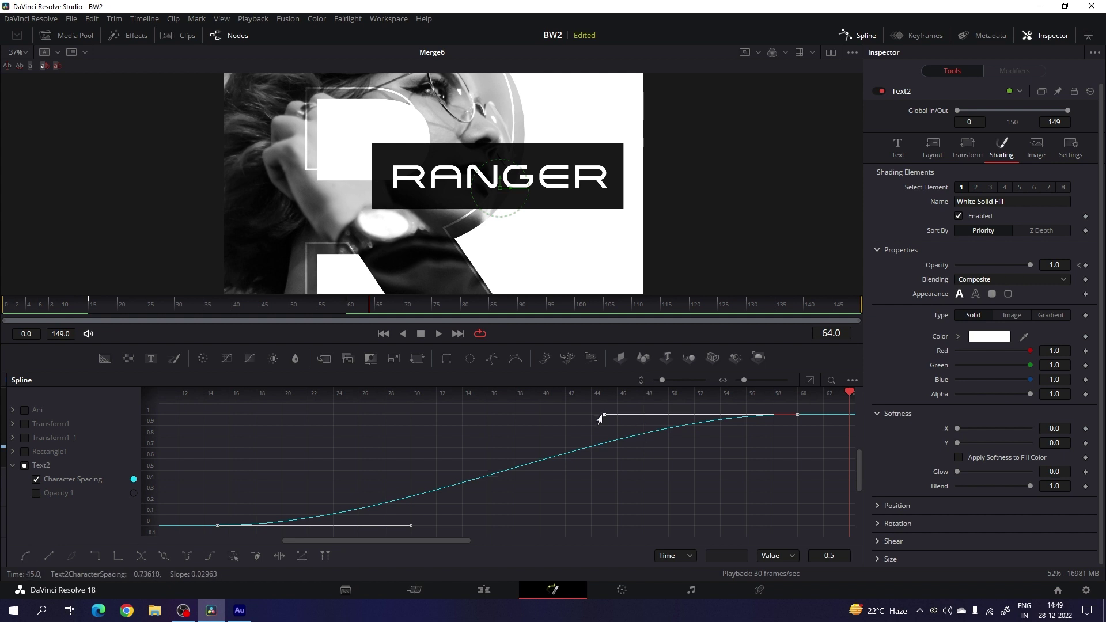
{"action": "left_click_drag", "start_coordinate": [602, 421], "coordinate": [219, 421]}
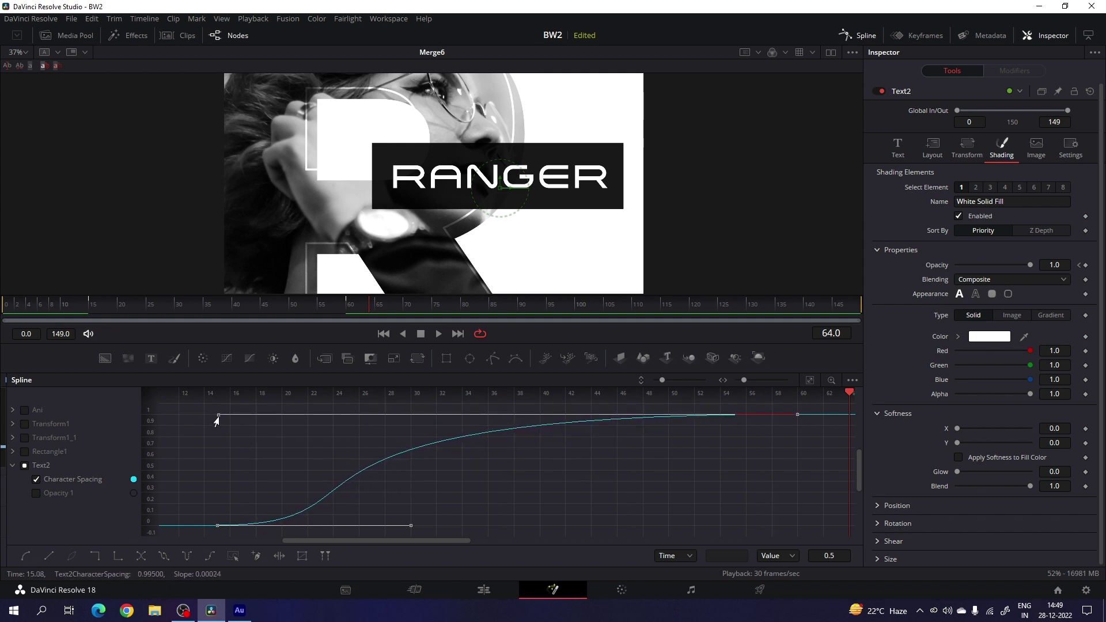
- Show only Text2's Opacity 1 curve, smooth both of its keyframes, and close the spline editor
{"action": "left_click", "coordinate": [36, 479]}
{"action": "left_click", "coordinate": [36, 493]}
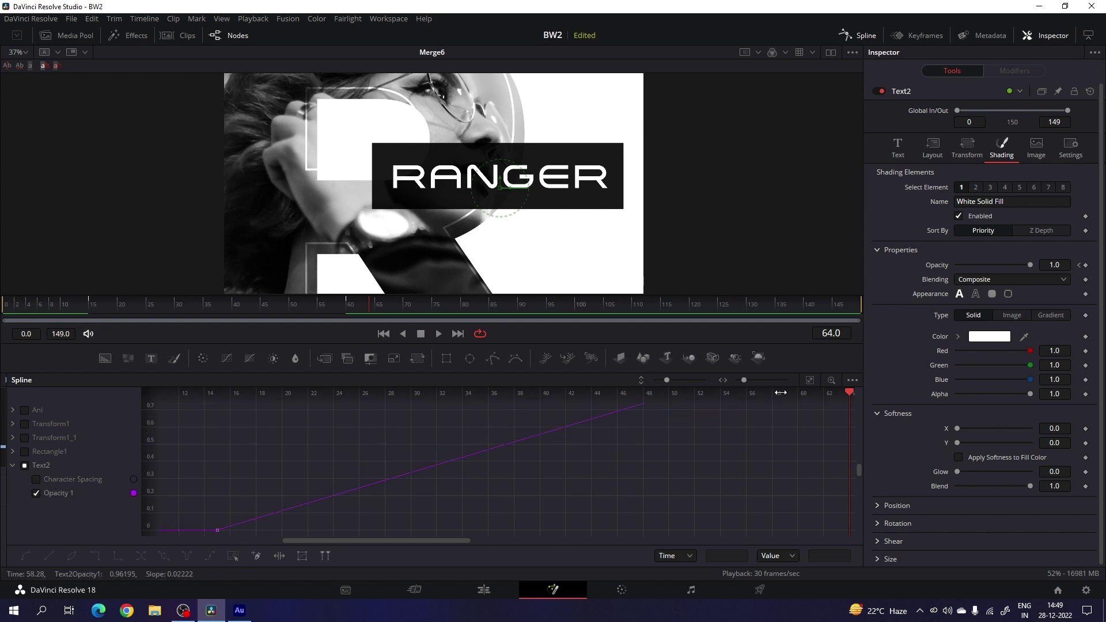
{"action": "left_click", "coordinate": [807, 381]}
{"action": "left_click_drag", "start_coordinate": [809, 409], "coordinate": [205, 534]}
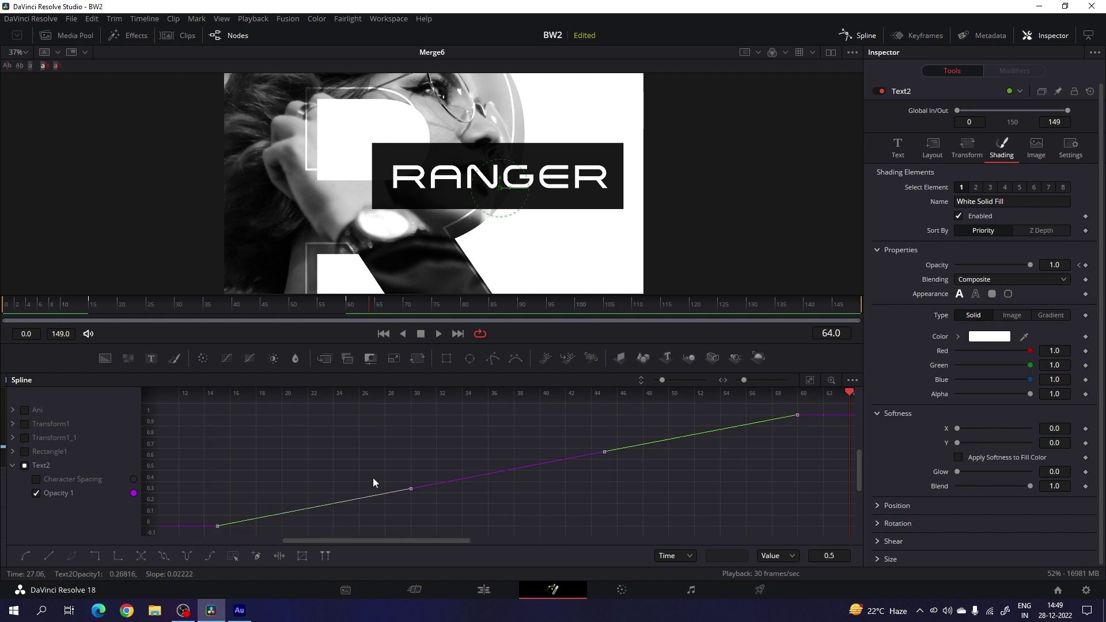
{"action": "key", "text": "s"}
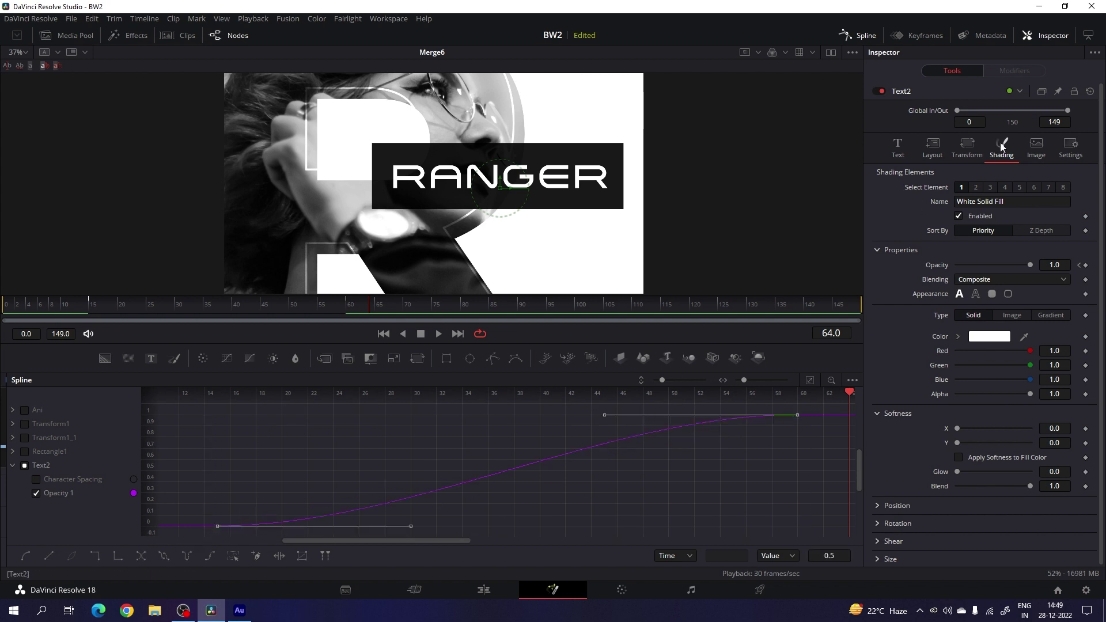
{"action": "left_click", "coordinate": [864, 37]}
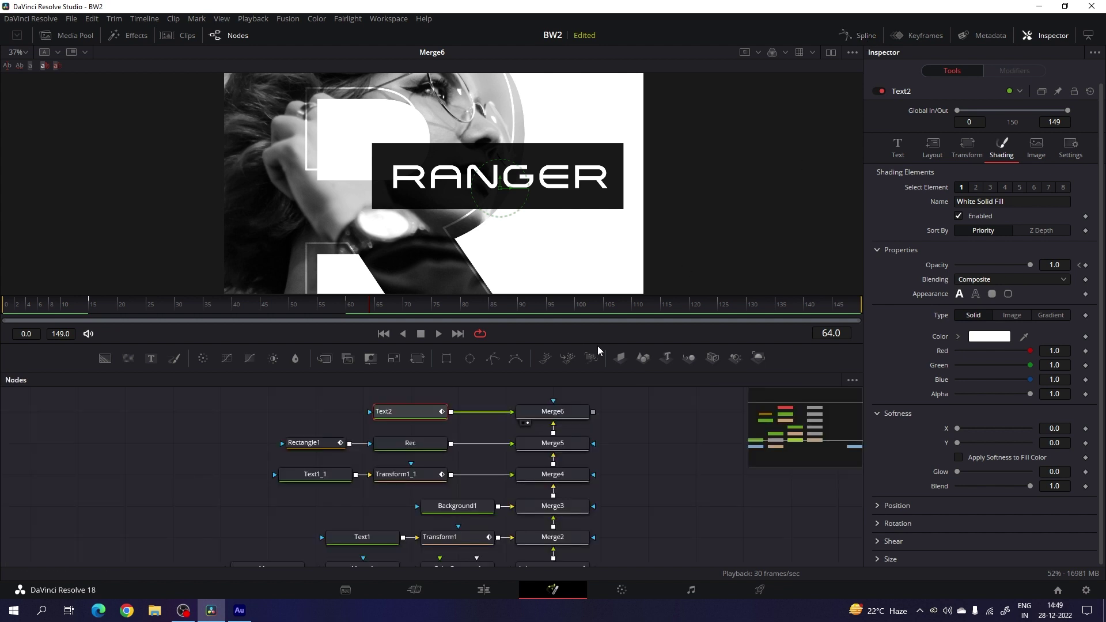
- Add an unconnected Background node above Merge6 and zoom the viewer out to show the whole frame with space around it
{"action": "mouse_move", "coordinate": [330, 309]}
{"action": "left_mouse_down"}
{"action": "mouse_move", "coordinate": [98, 303]}
{"action": "mouse_move", "coordinate": [303, 299]}
{"action": "mouse_move", "coordinate": [143, 299]}
{"action": "mouse_move", "coordinate": [291, 308]}
{"action": "mouse_move", "coordinate": [300, 305]}
{"action": "mouse_move", "coordinate": [84, 292]}
{"action": "mouse_move", "coordinate": [345, 308]}
{"action": "left_mouse_up"}
{"action": "left_click_drag", "start_coordinate": [697, 428], "coordinate": [509, 450]}
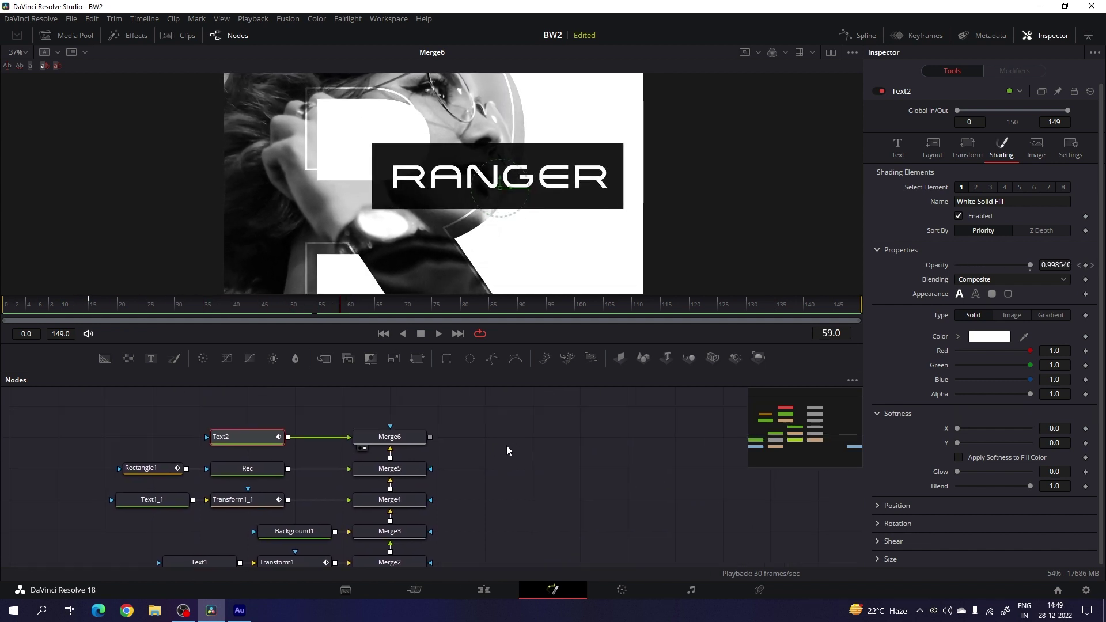
{"action": "scroll", "coordinate": [507, 437], "scroll_direction": "up", "scroll_amount": 2}
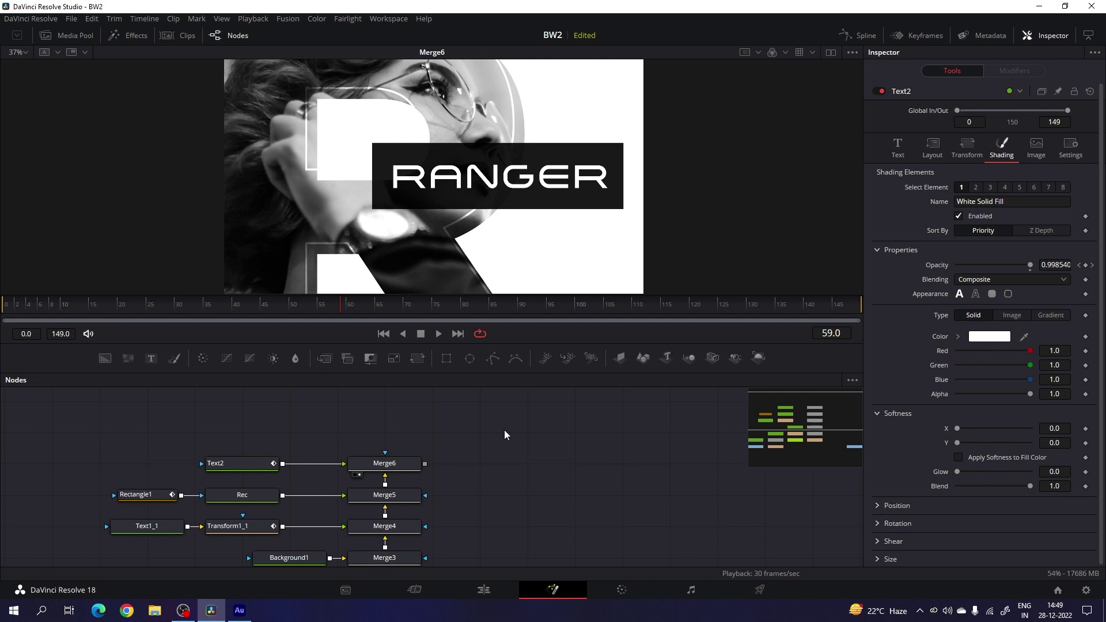
{"action": "left_click_drag", "start_coordinate": [105, 357], "coordinate": [385, 410]}
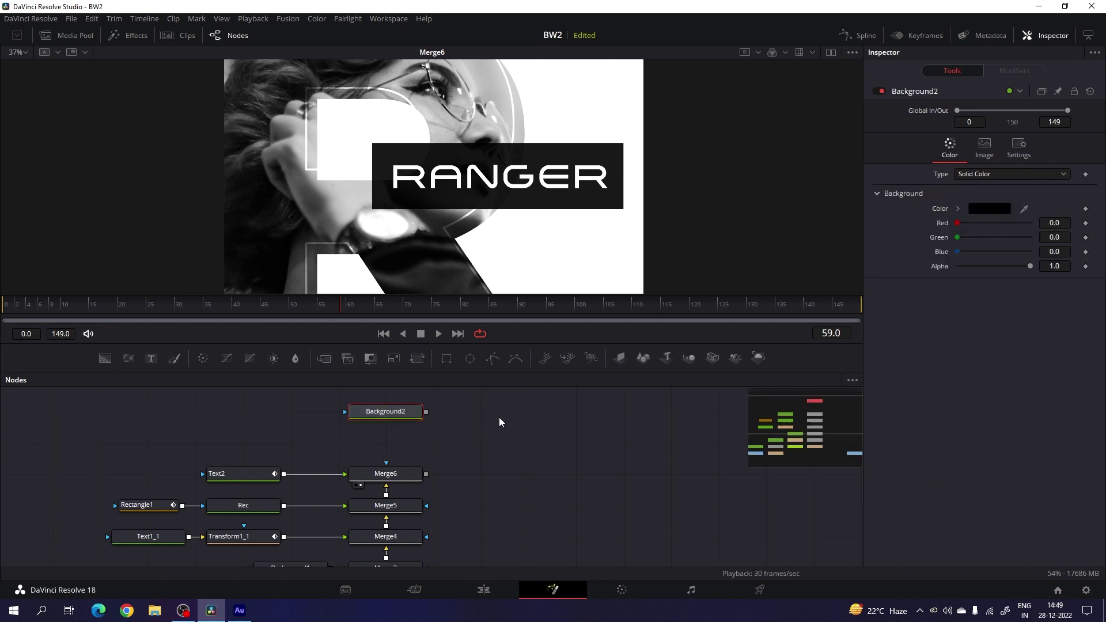
{"action": "scroll", "coordinate": [499, 417], "scroll_direction": "up", "scroll_amount": 3}
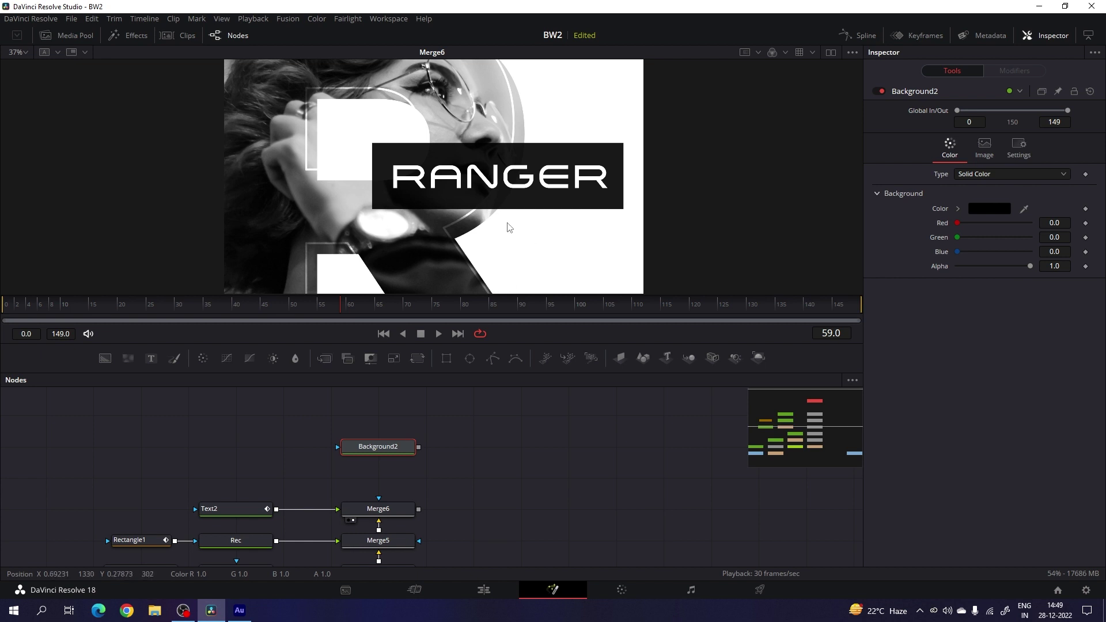
{"action": "scroll", "coordinate": [448, 195], "scroll_direction": "down", "scroll_amount": 2}
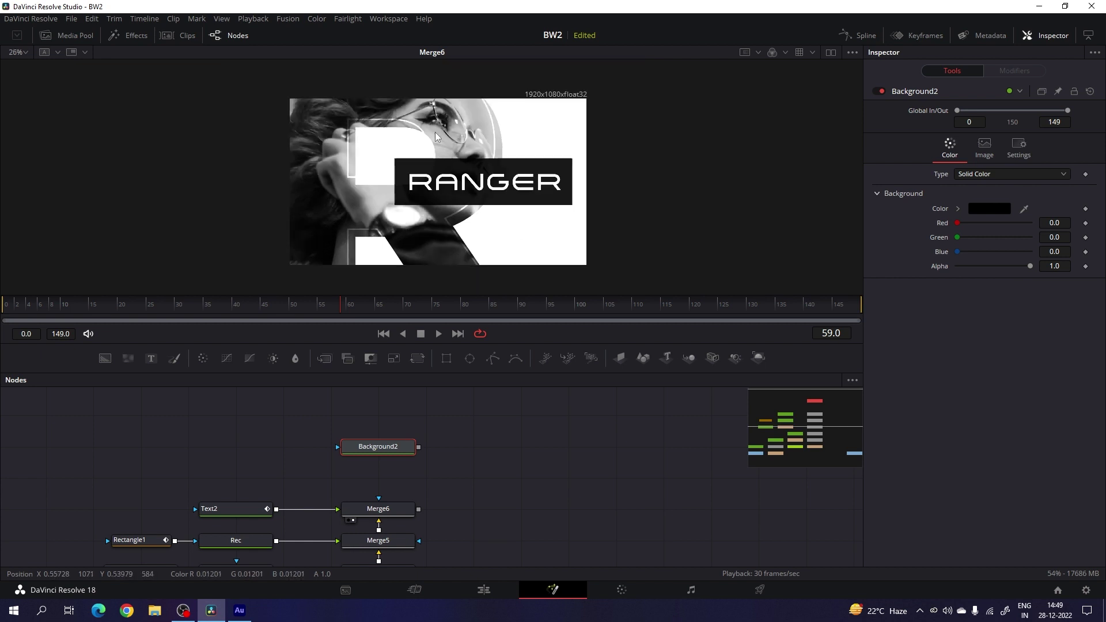
- Mask Background2 with a Polygon node placed beside it, and remove the polygon's automatic shape animation
{"action": "left_click", "coordinate": [496, 361]}
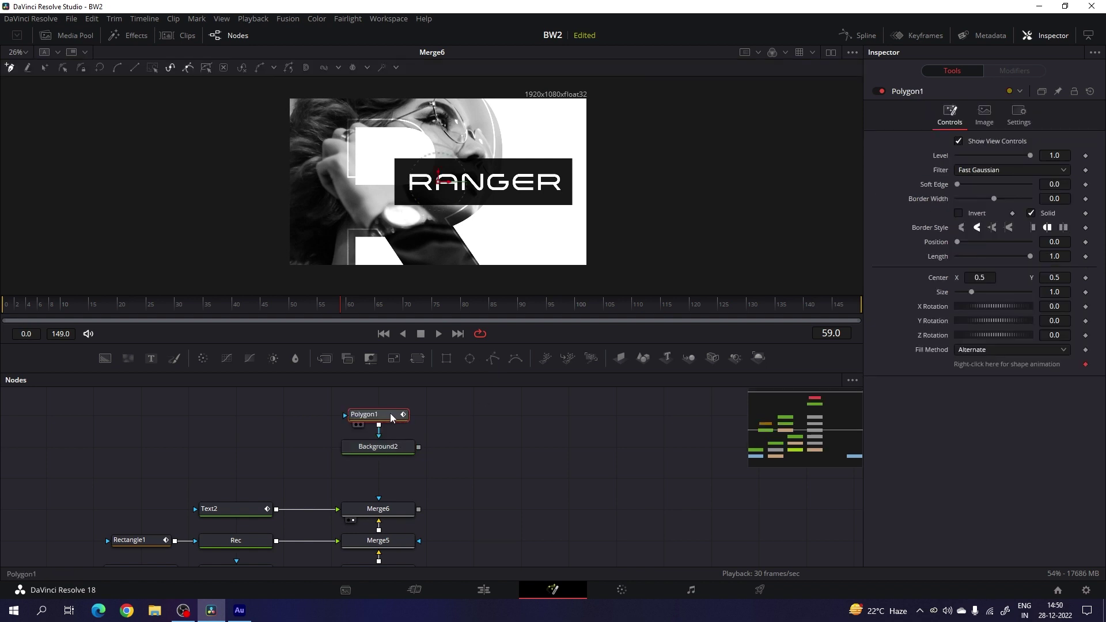
{"action": "left_click_drag", "start_coordinate": [375, 415], "coordinate": [297, 447]}
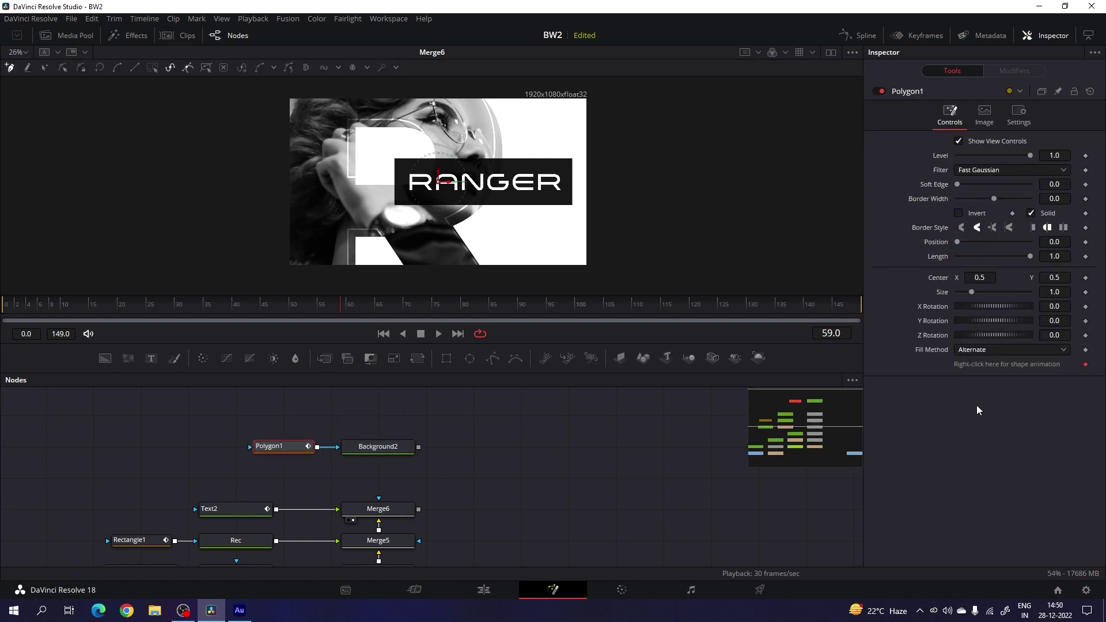
{"action": "right_click", "coordinate": [966, 365]}
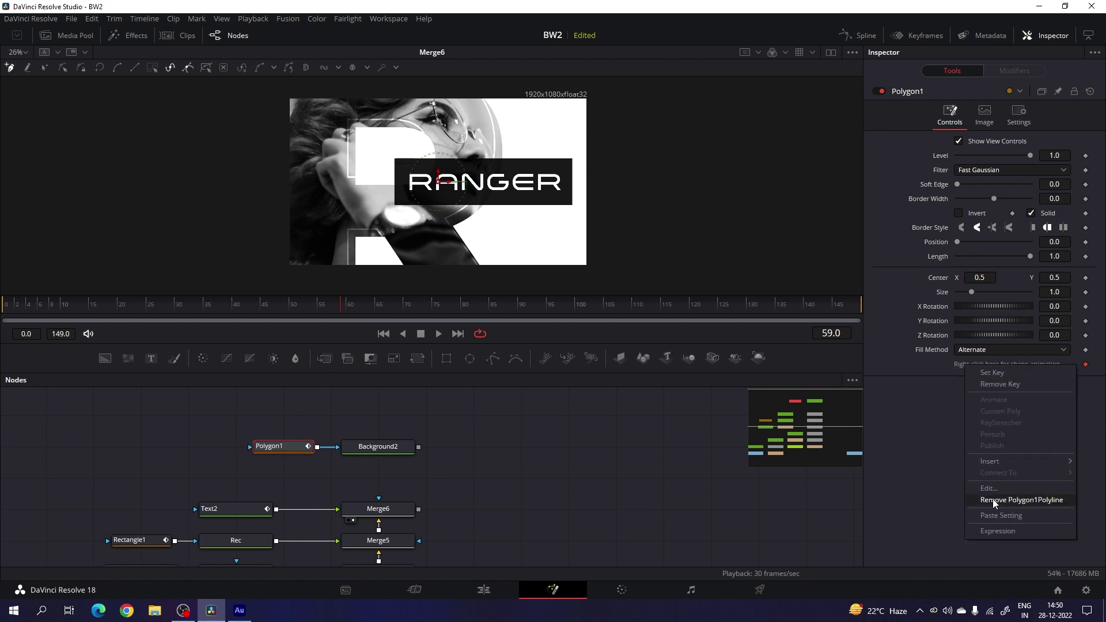
{"action": "left_click", "coordinate": [1025, 499]}
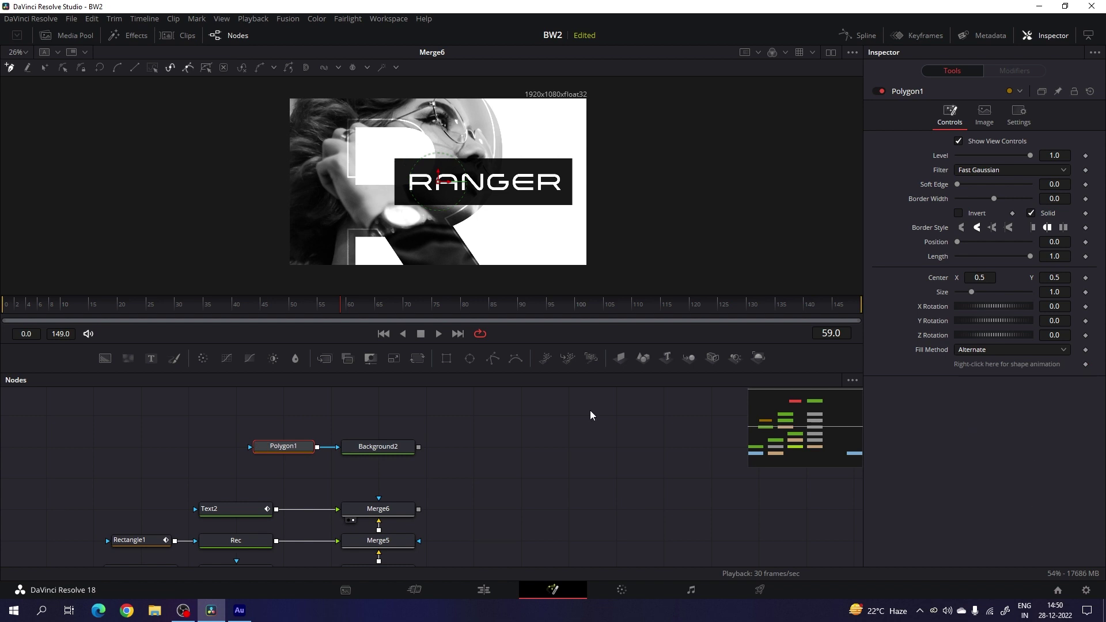
- At frame 30, draw a closed rectangular Polygon1 shape with its four corners just outside the frame
{"action": "left_click", "coordinate": [179, 305]}
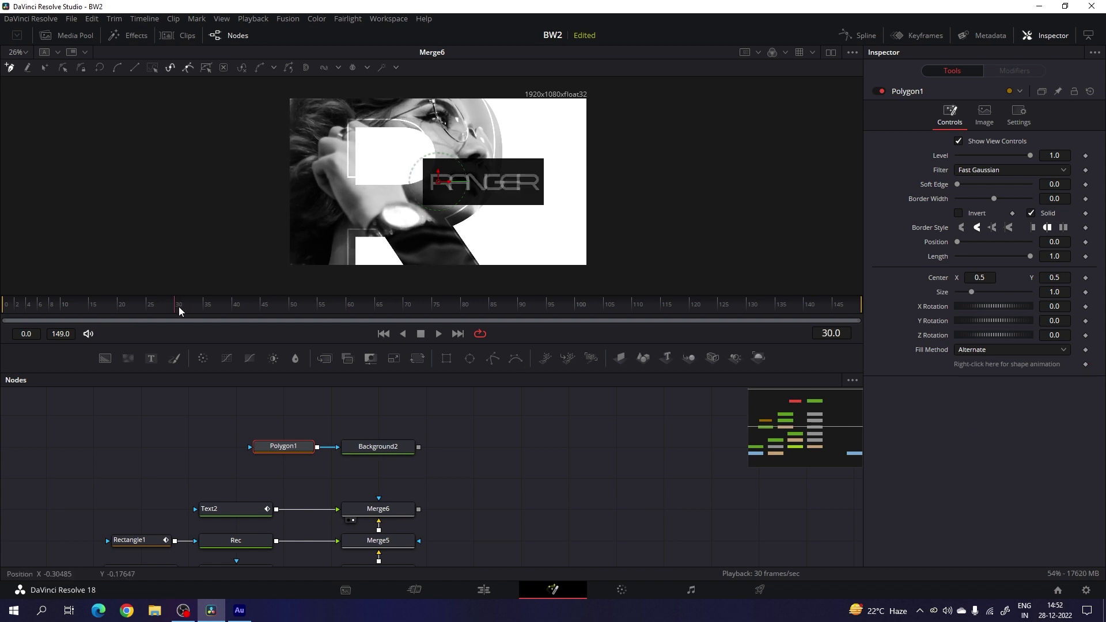
{"action": "left_click_drag", "start_coordinate": [371, 167], "coordinate": [361, 175]}
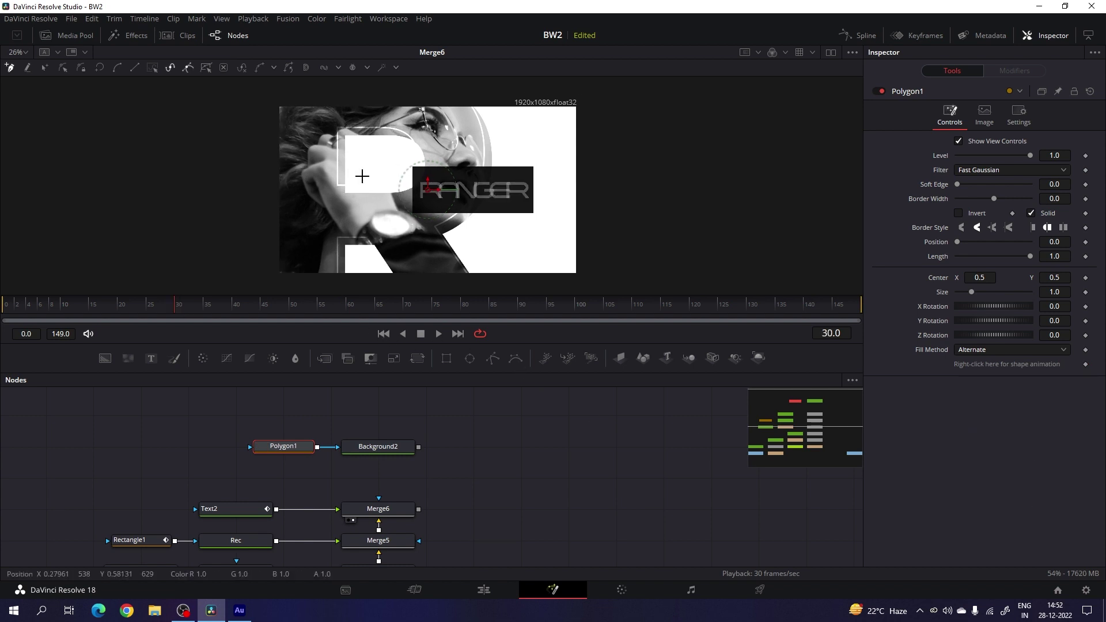
{"action": "left_click", "coordinate": [266, 99]}
{"action": "left_click", "coordinate": [267, 281]}
{"action": "left_click", "coordinate": [586, 281]}
{"action": "left_click", "coordinate": [586, 102]}
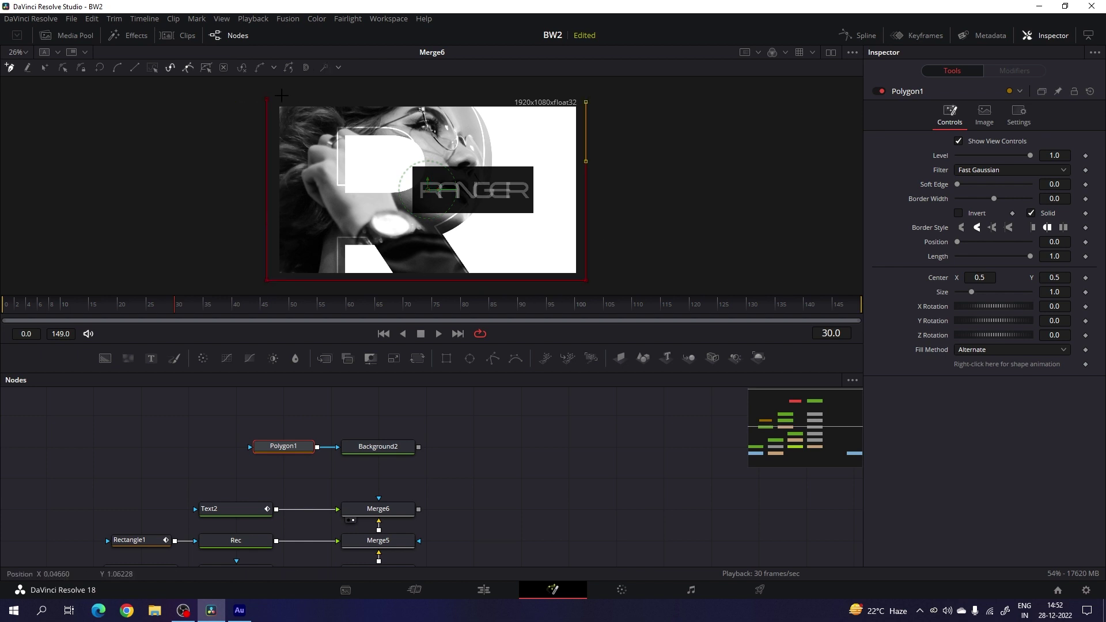
{"action": "left_click", "coordinate": [266, 99]}
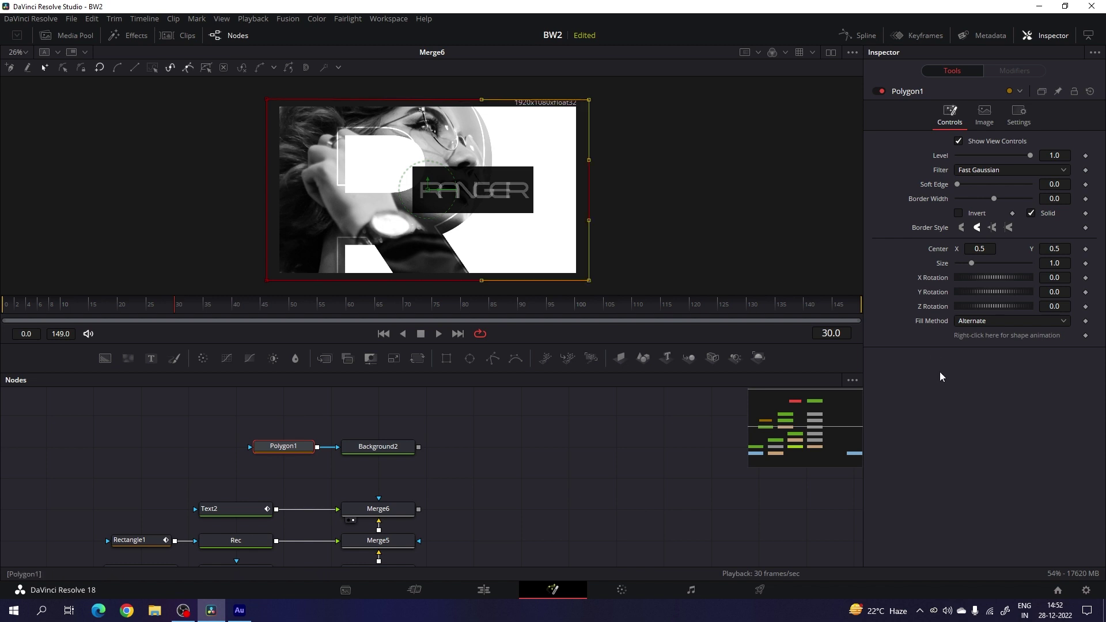
- Animate Polygon1's shape from frame 30 and set a matching shape key at frame 120
{"action": "right_click", "coordinate": [973, 336]}
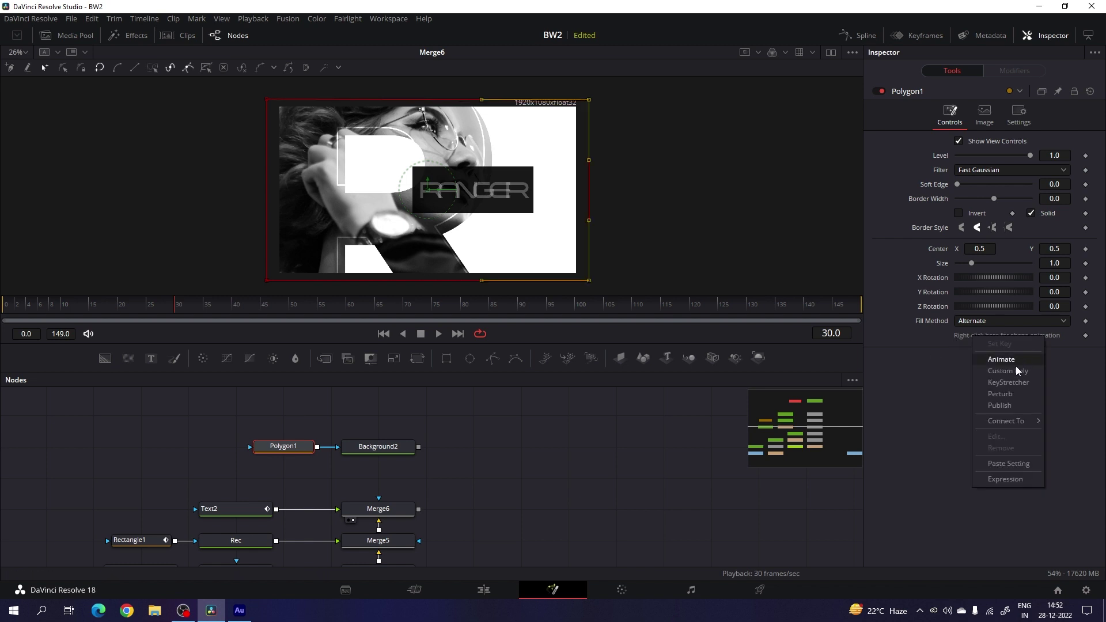
{"action": "left_click", "coordinate": [1008, 359]}
{"action": "left_click_drag", "start_coordinate": [195, 311], "coordinate": [690, 317]}
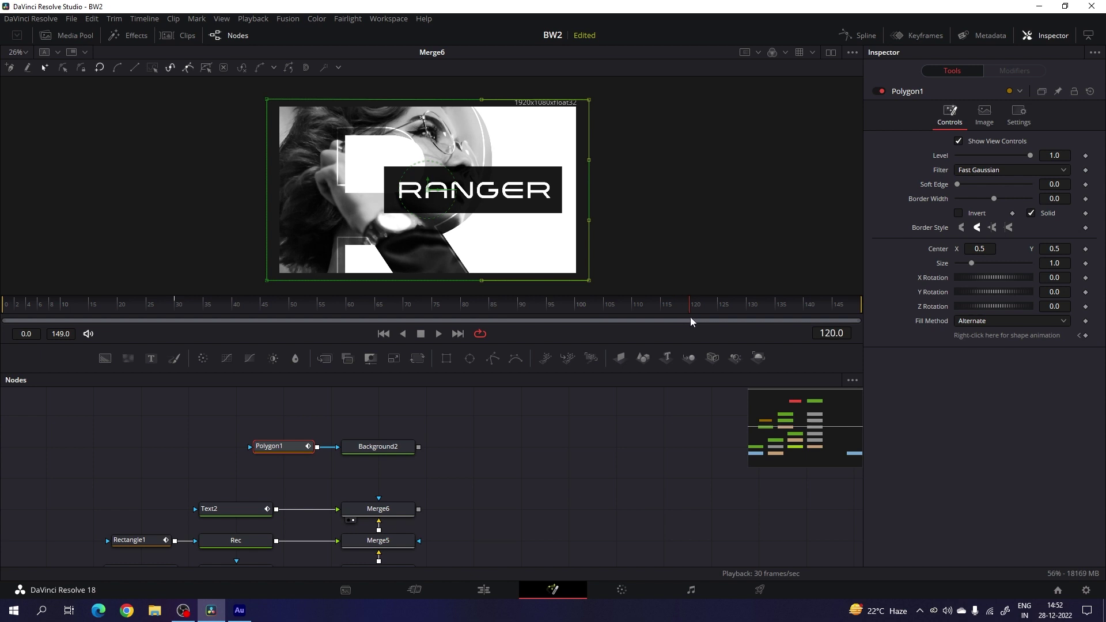
{"action": "right_click", "coordinate": [973, 334]}
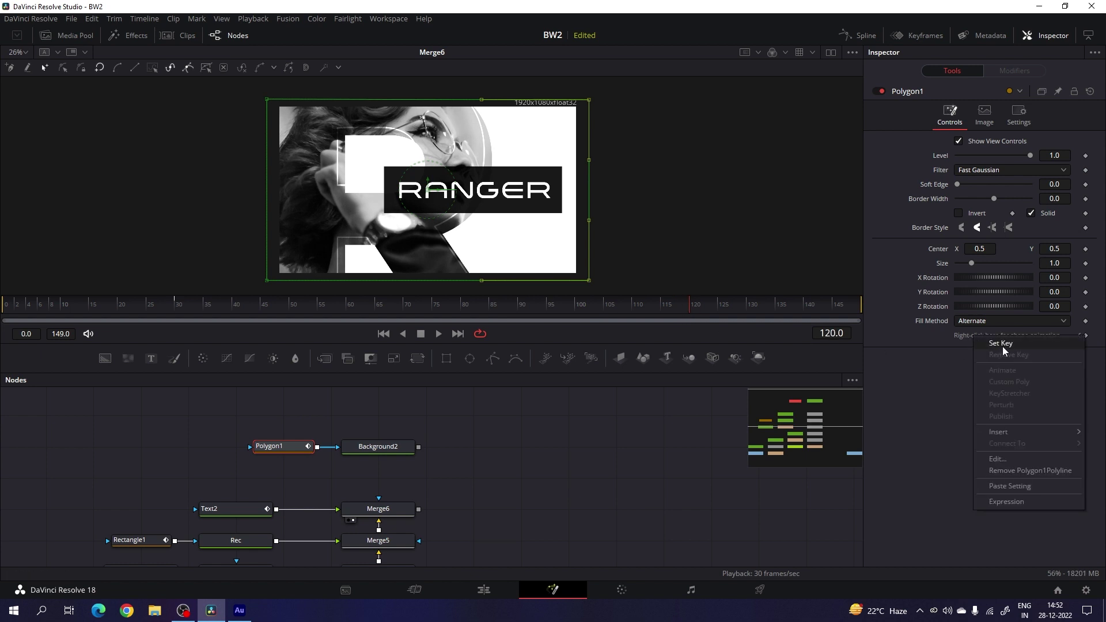
{"action": "left_click", "coordinate": [1002, 346]}
- At frame 149, move Polygon1's two left corner points horizontally past the frame's right edge to collapse the shape there
{"action": "left_click", "coordinate": [859, 310]}
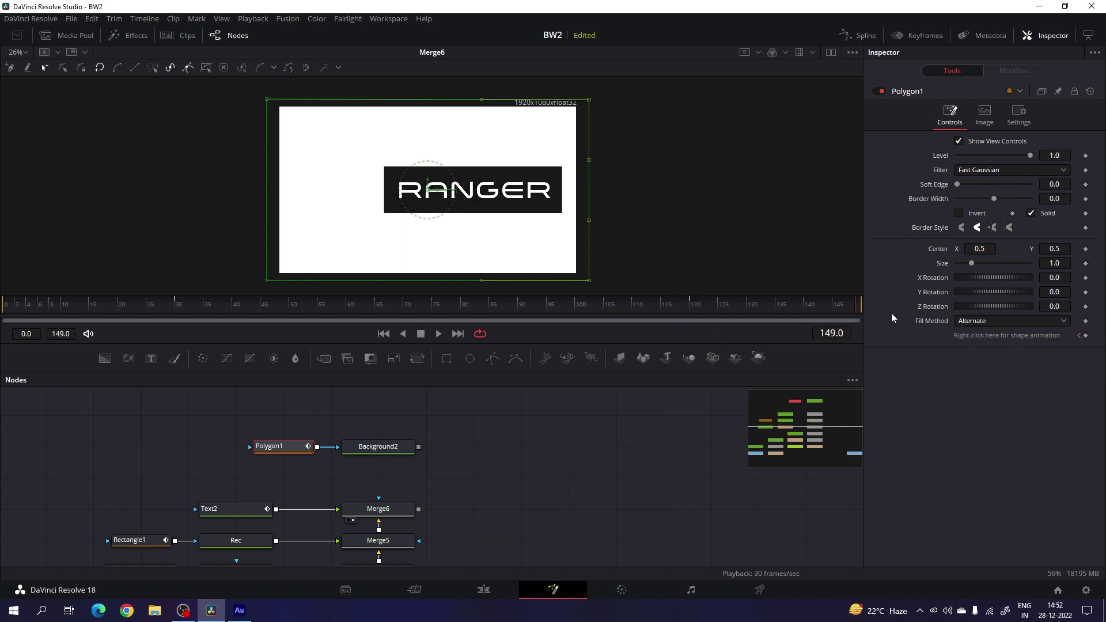
{"action": "left_click_drag", "start_coordinate": [256, 94], "coordinate": [293, 300]}
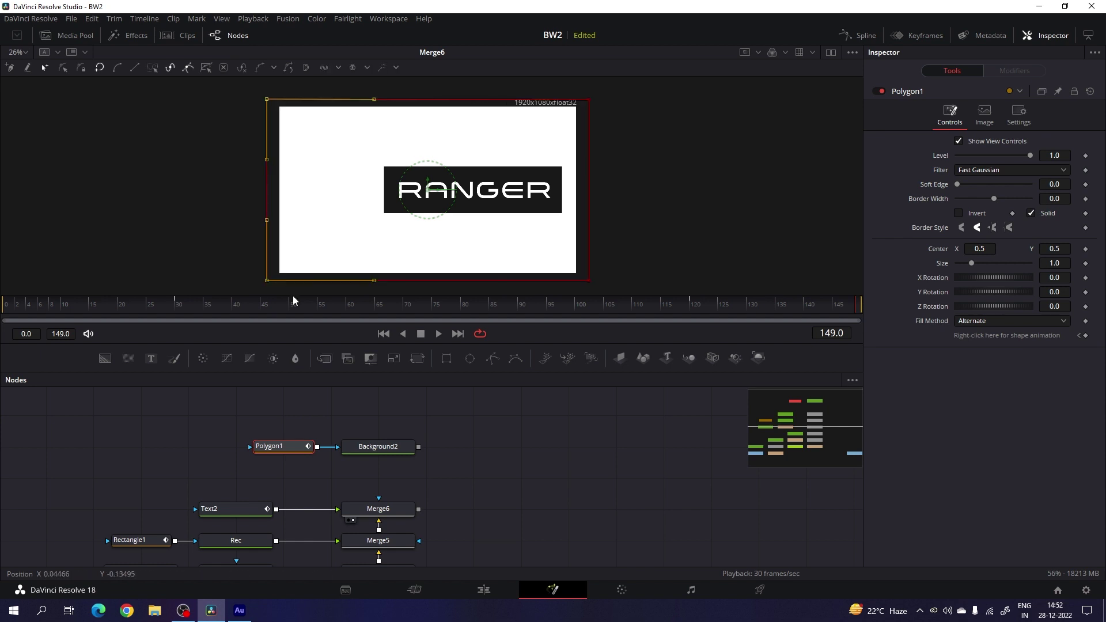
{"action": "key", "text": "Right"}
{"action": "key", "text": "Right"}
{"action": "key", "text": "Right"}
{"action": "key", "text": "Right"}
{"action": "key", "text": "Right"}
{"action": "key", "text": "Right"}
{"action": "key", "text": "Right"}
{"action": "key", "text": "Right"}
{"action": "key", "text": "Right"}
{"action": "key", "text": "Right"}
{"action": "key", "text": "Right"}
{"action": "key", "text": "Right"}
{"action": "key", "text": "Right"}
{"action": "key", "text": "Right"}
{"action": "key", "text": "Right"}
{"action": "key", "text": "Right"}
{"action": "key", "text": "Right"}
{"action": "key", "text": "Right"}
{"action": "key", "text": "Right"}
{"action": "key", "text": "Right"}
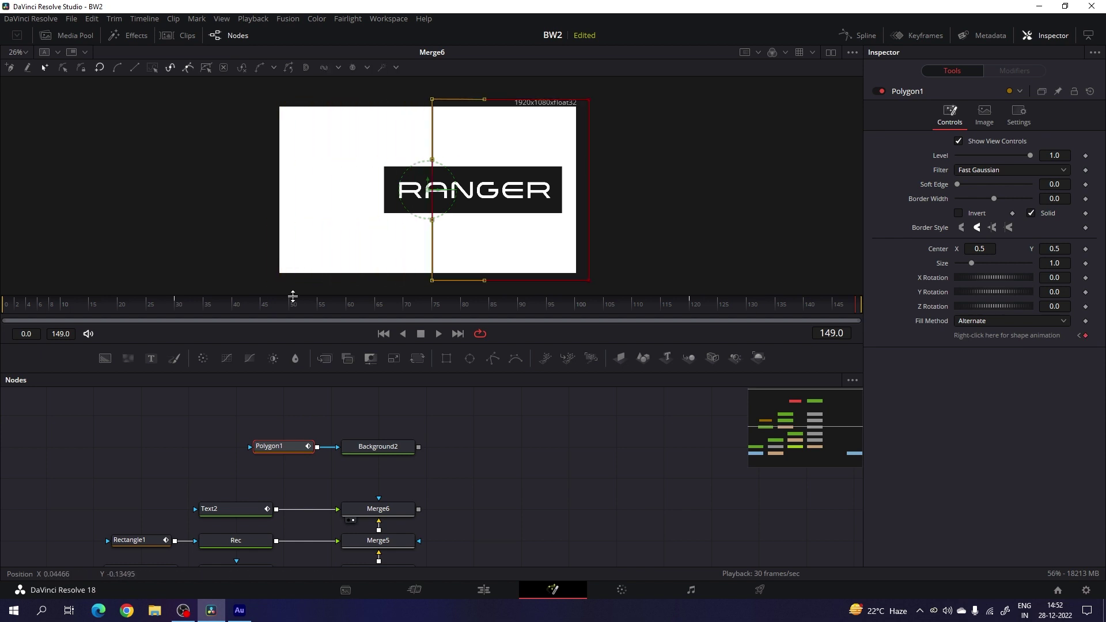
{"action": "key", "text": "Right"}
{"action": "key", "text": "Right"}
{"action": "key", "text": "Right"}
{"action": "key", "text": "Right"}
{"action": "key", "text": "Right"}
{"action": "key", "text": "Right"}
{"action": "key", "text": "Right"}
{"action": "key", "text": "Right"}
{"action": "key", "text": "Right"}
{"action": "key", "text": "Right"}
{"action": "key", "text": "Right"}
{"action": "key", "text": "Right"}
{"action": "key", "text": "Right"}
{"action": "key", "text": "Right"}
{"action": "key", "text": "Right"}
{"action": "key", "text": "Right"}
{"action": "key", "text": "Right"}
{"action": "key", "text": "Right"}
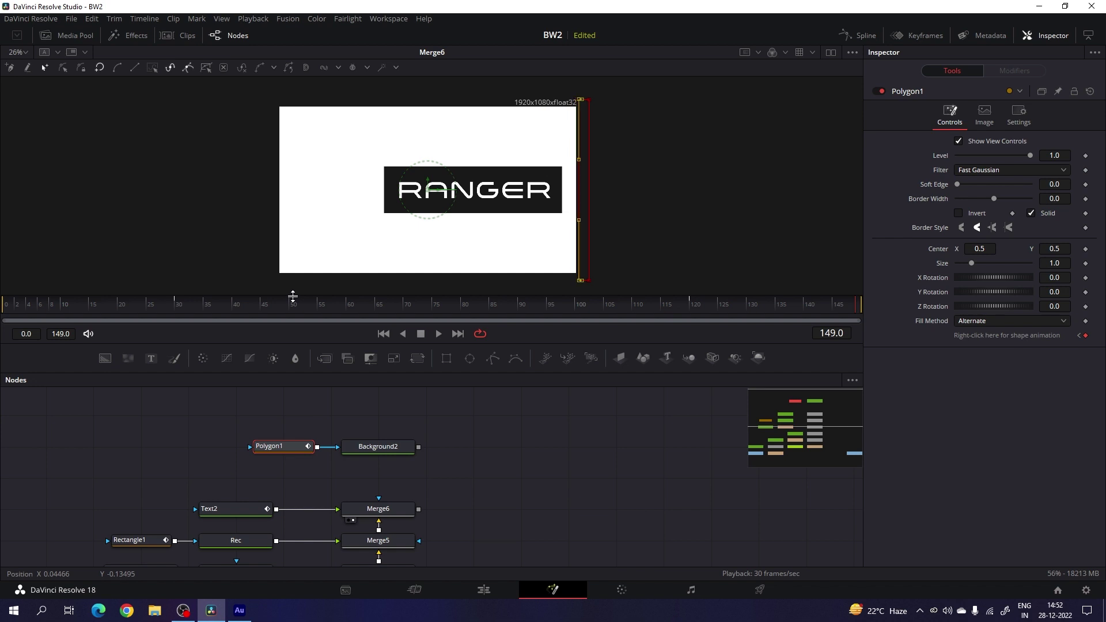
{"action": "key", "text": "Right"}
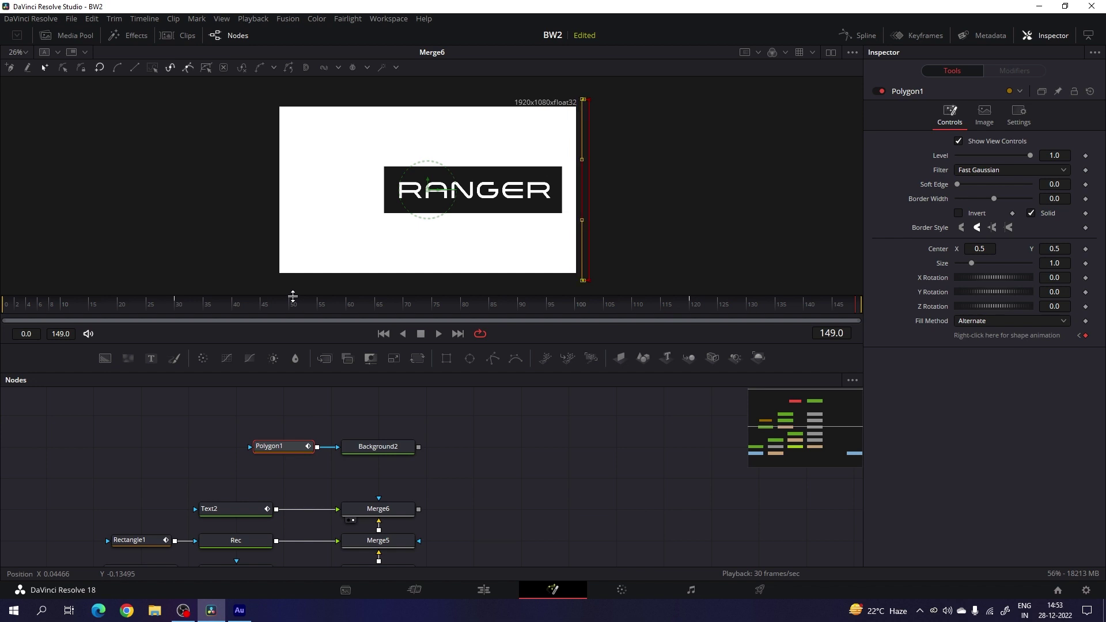
- At frame 0, move Polygon1's two right corner points horizontally past the frame's left edge to collapse the shape there
{"action": "left_click_drag", "start_coordinate": [274, 308], "coordinate": [2, 319]}
{"action": "left_click_drag", "start_coordinate": [610, 94], "coordinate": [579, 288]}
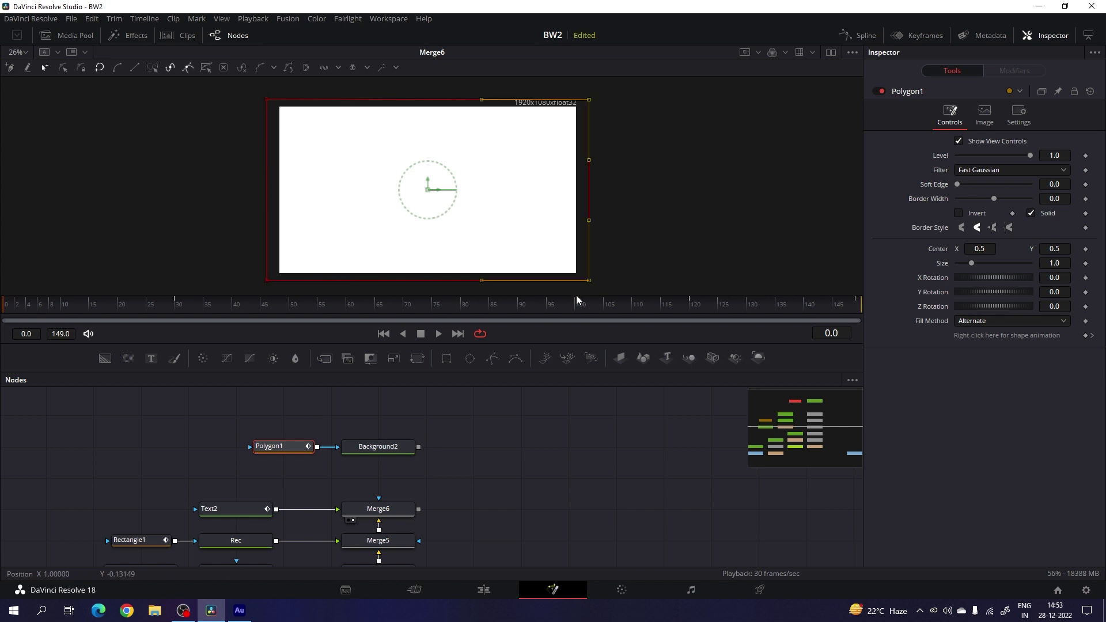
{"action": "key", "text": "Left"}
{"action": "key", "text": "Left"}
{"action": "key", "text": "Left"}
{"action": "key", "text": "Left"}
{"action": "key", "text": "Left"}
{"action": "key", "text": "Left"}
{"action": "key", "text": "Left"}
{"action": "key", "text": "Left"}
{"action": "key", "text": "Left"}
{"action": "key", "text": "Left"}
{"action": "key", "text": "Left"}
{"action": "key", "text": "Left"}
{"action": "key", "text": "Left"}
{"action": "key", "text": "Left"}
{"action": "key", "text": "Left"}
{"action": "key", "text": "Left"}
{"action": "key", "text": "Left"}
{"action": "key", "text": "Left"}
{"action": "key", "text": "Left"}
{"action": "key", "text": "Left"}
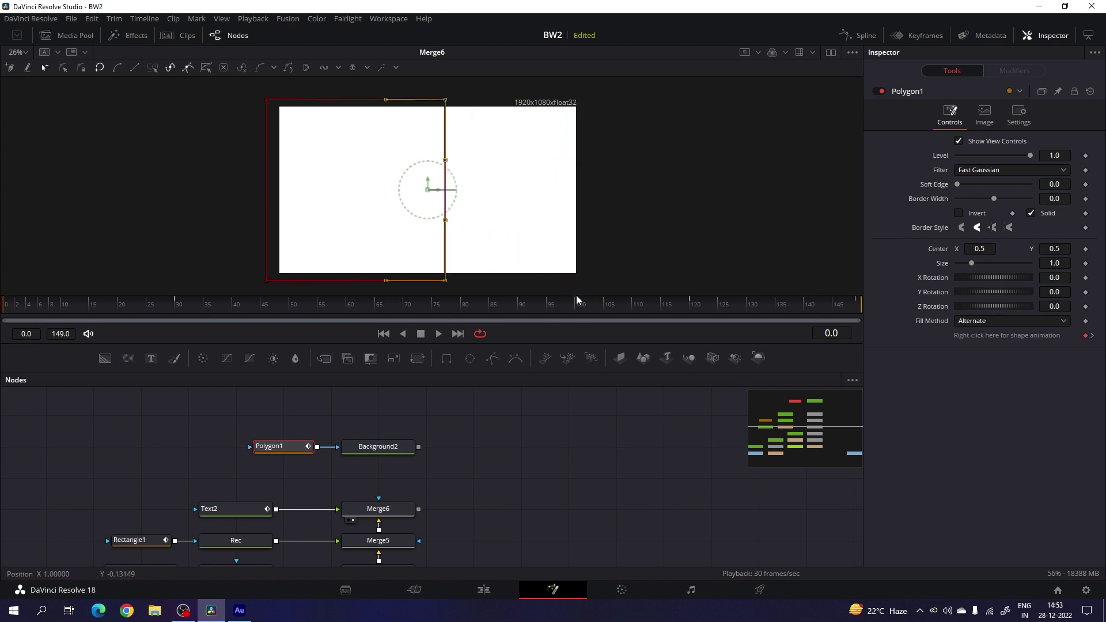
{"action": "key", "text": "Left"}
{"action": "key", "text": "Left"}
{"action": "key", "text": "Left"}
{"action": "key", "text": "Left"}
{"action": "key", "text": "Left"}
{"action": "key", "text": "Left"}
{"action": "key", "text": "Left"}
{"action": "key", "text": "Left"}
{"action": "key", "text": "Left"}
{"action": "key", "text": "Left"}
{"action": "key", "text": "Left"}
{"action": "key", "text": "Left"}
{"action": "key", "text": "Left"}
{"action": "key", "text": "Left"}
{"action": "key", "text": "Left"}
{"action": "key", "text": "Left"}
{"action": "key", "text": "Left"}
{"action": "key", "text": "Left"}
{"action": "key", "text": "Left"}
{"action": "key", "text": "Left"}
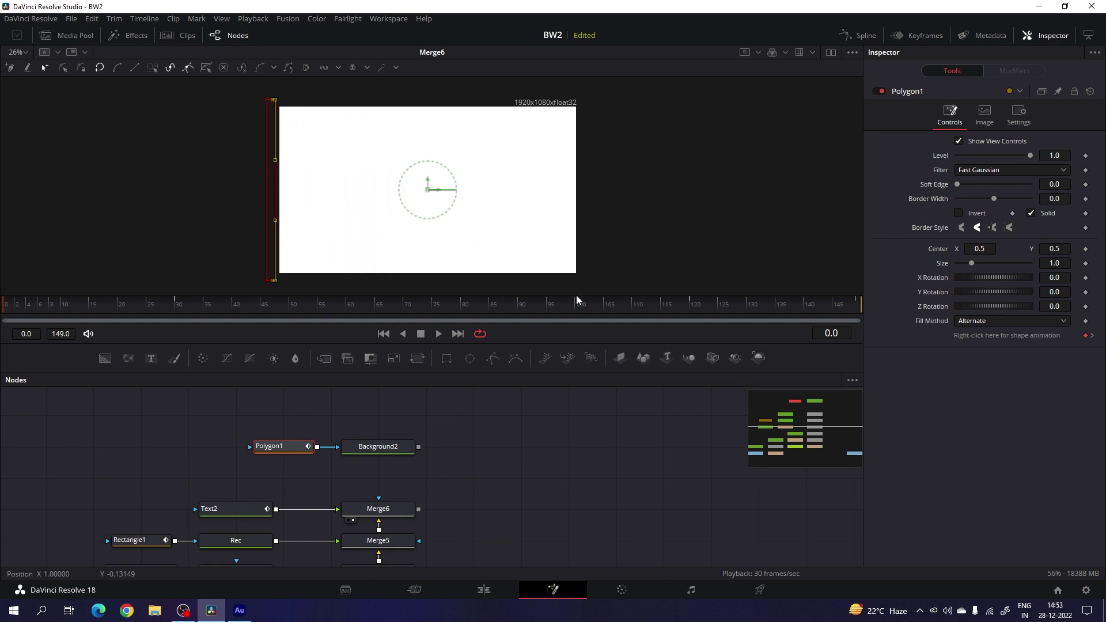
{"action": "key", "text": "Left"}
{"action": "key", "text": "Left"}
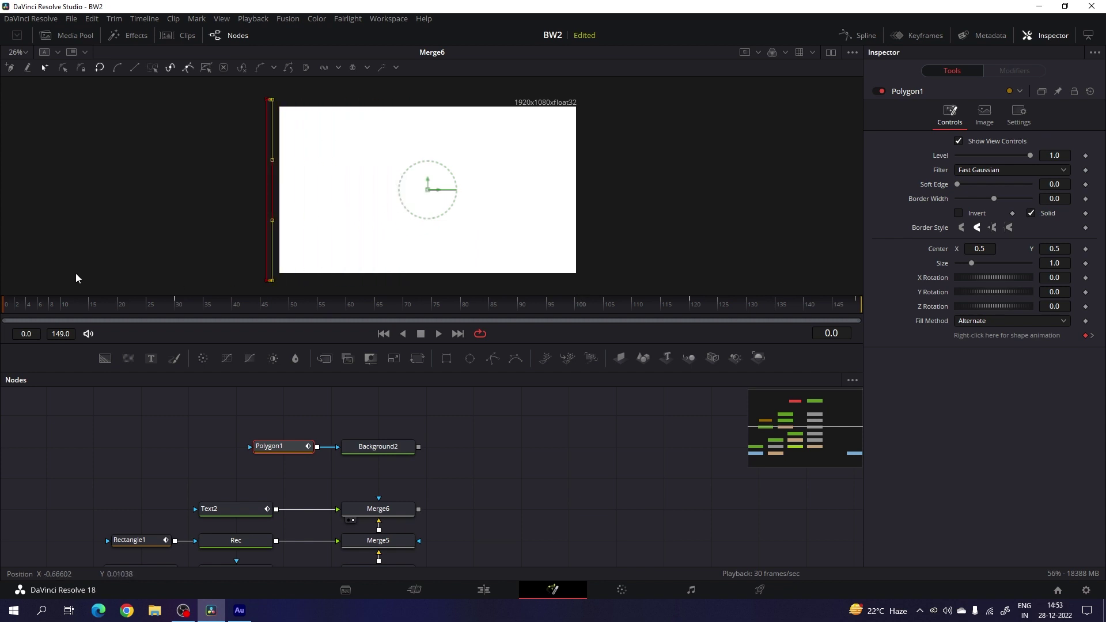
- View Background2 and scrub the timeline to check the polygon mask's wipe in and out
{"action": "left_click_drag", "start_coordinate": [20, 308], "coordinate": [824, 313]}
{"action": "key", "text": "1"}
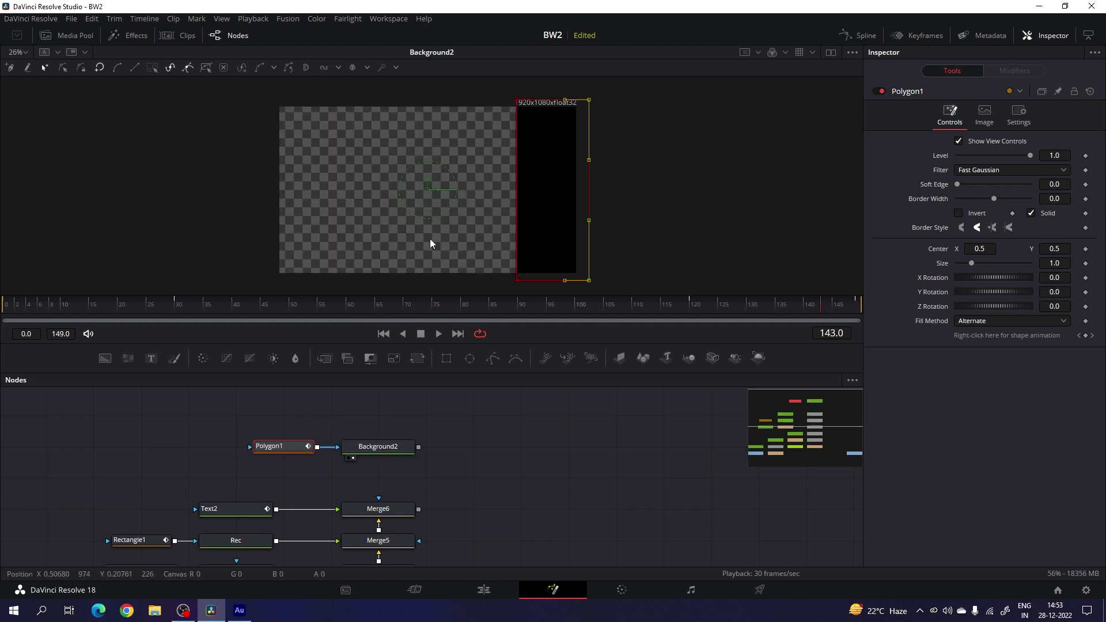
{"action": "left_click_drag", "start_coordinate": [334, 306], "coordinate": [112, 294]}
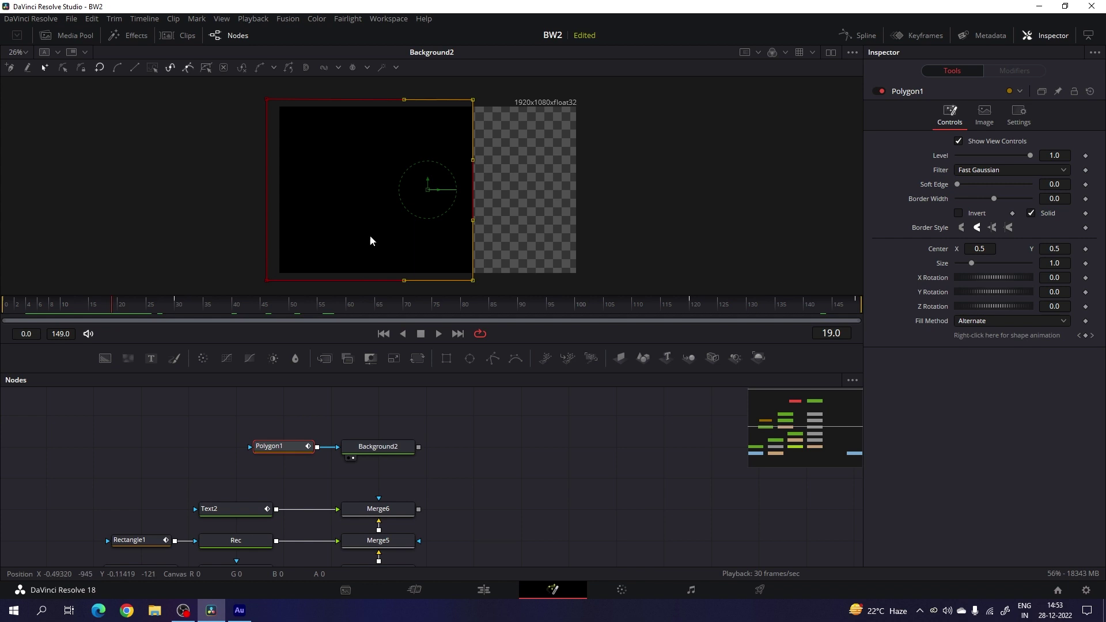
- Open the spline editor, show only Polygon1's Polyline curve and fit it in the graph
{"action": "left_click", "coordinate": [861, 36]}
{"action": "key", "text": "F4"}
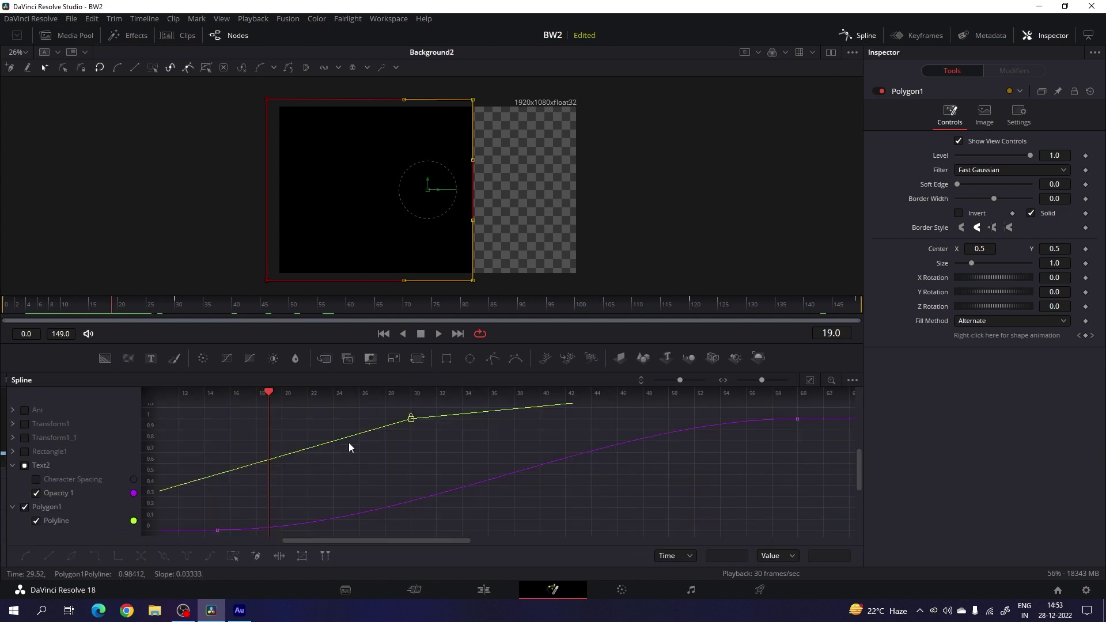
{"action": "left_click", "coordinate": [12, 464]}
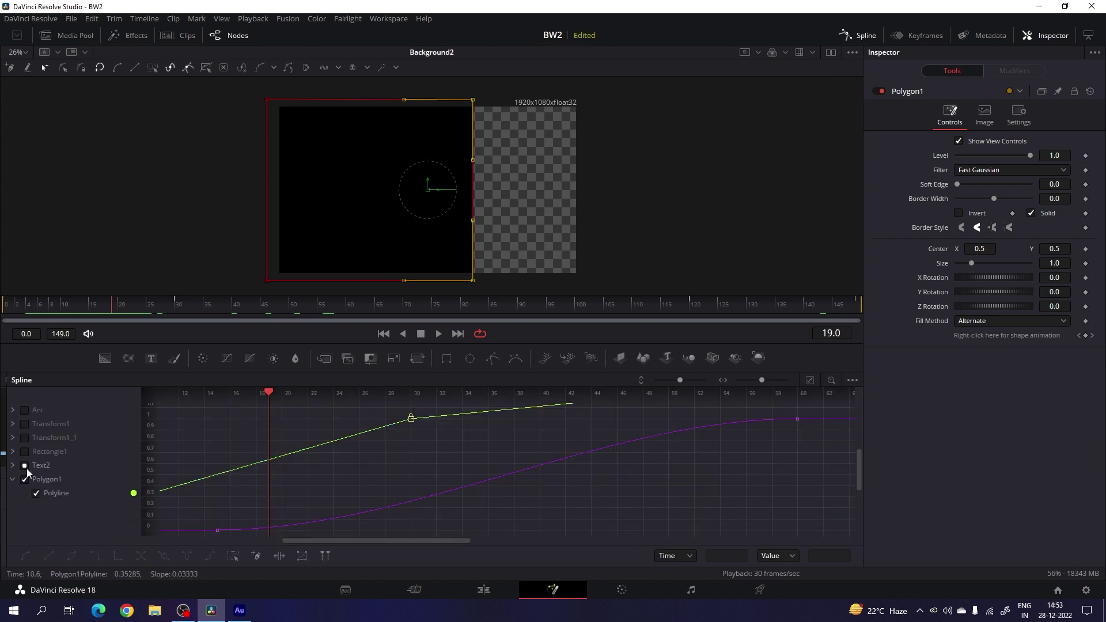
{"action": "left_click", "coordinate": [25, 465]}
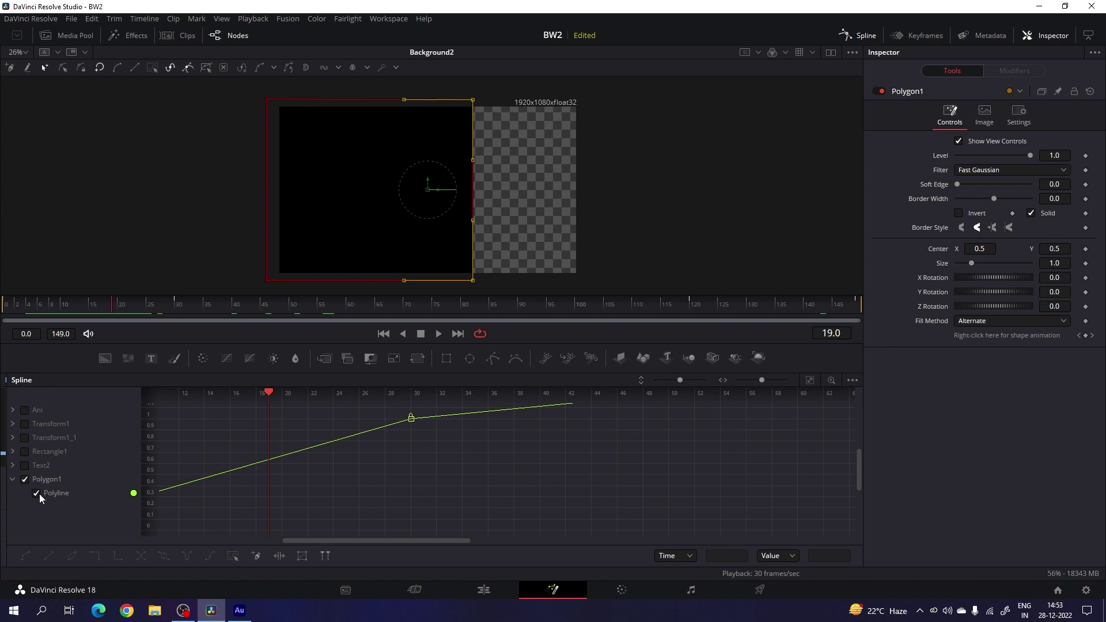
{"action": "left_click", "coordinate": [810, 381]}
- Smooth the Polyline keyframes, extend the ending handles of both moves back to frames 0 and 120, and close the spline editor
{"action": "left_click_drag", "start_coordinate": [815, 403], "coordinate": [665, 476]}
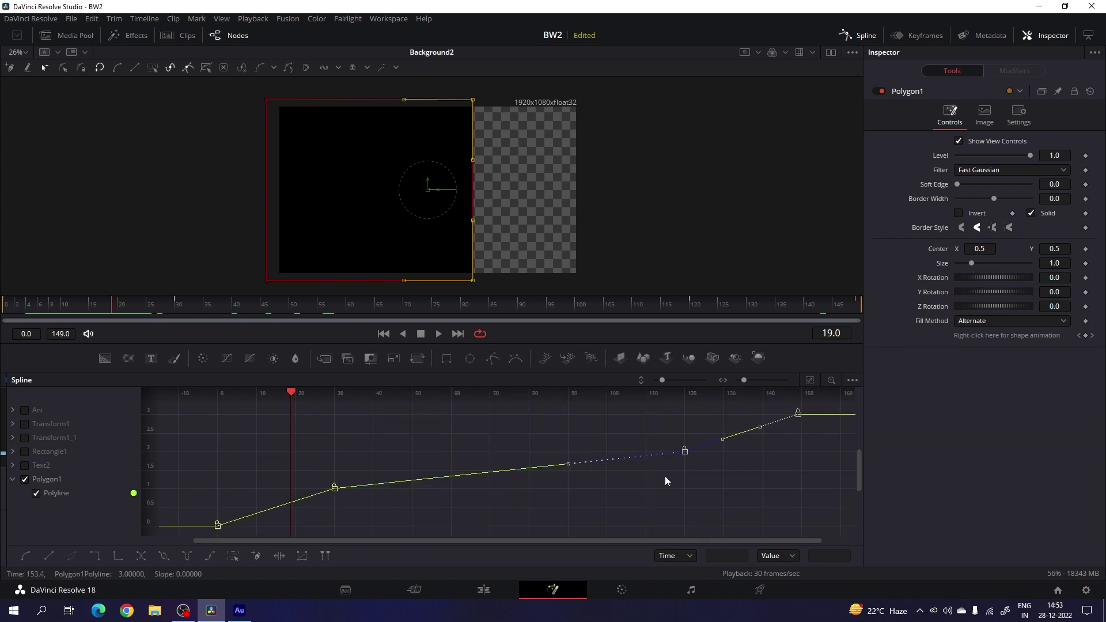
{"action": "key", "text": "s"}
{"action": "left_click_drag", "start_coordinate": [758, 416], "coordinate": [683, 417]}
{"action": "left_click_drag", "start_coordinate": [722, 449], "coordinate": [721, 457]}
{"action": "left_click_drag", "start_coordinate": [351, 464], "coordinate": [217, 489]}
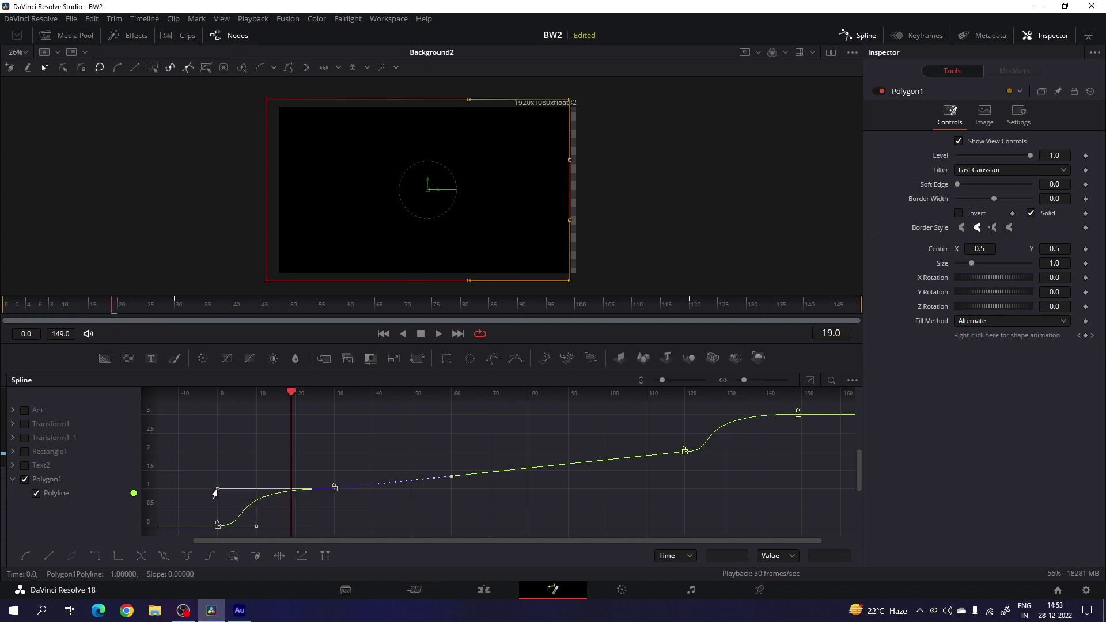
{"action": "left_click", "coordinate": [865, 38]}
{"action": "left_click", "coordinate": [541, 458]}
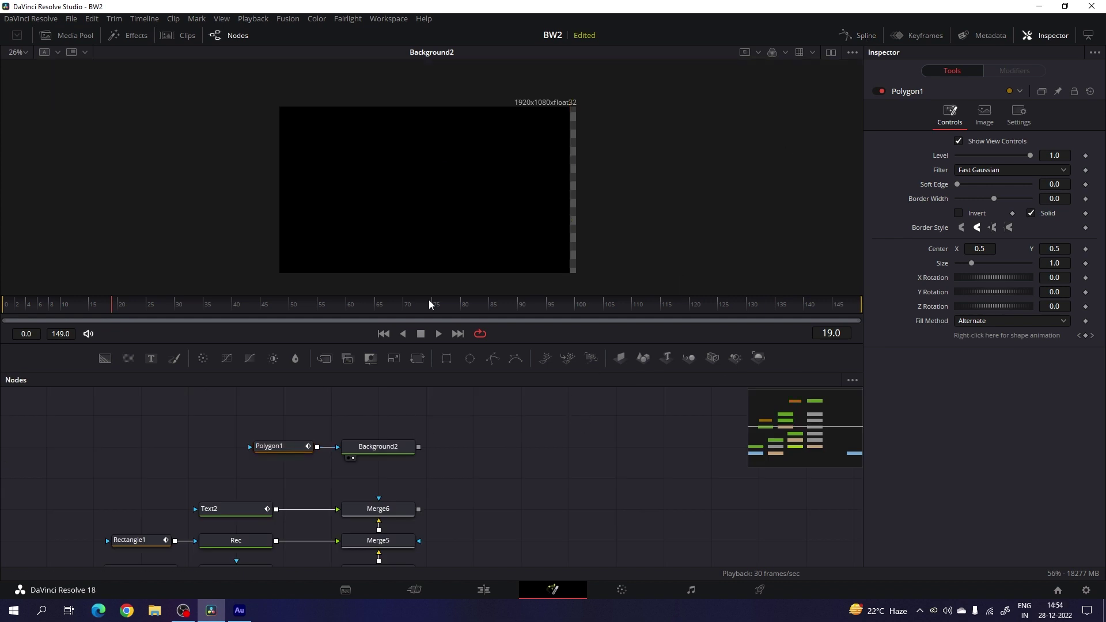
{"action": "left_click_drag", "start_coordinate": [380, 313], "coordinate": [113, 309]}
- Add a Merge node beside Background2, with Background2 as its background and Merge6 as its foreground, and view it
{"action": "scroll", "coordinate": [461, 461], "scroll_direction": "down", "scroll_amount": 1}
{"action": "left_click_drag", "start_coordinate": [324, 358], "coordinate": [418, 426]}
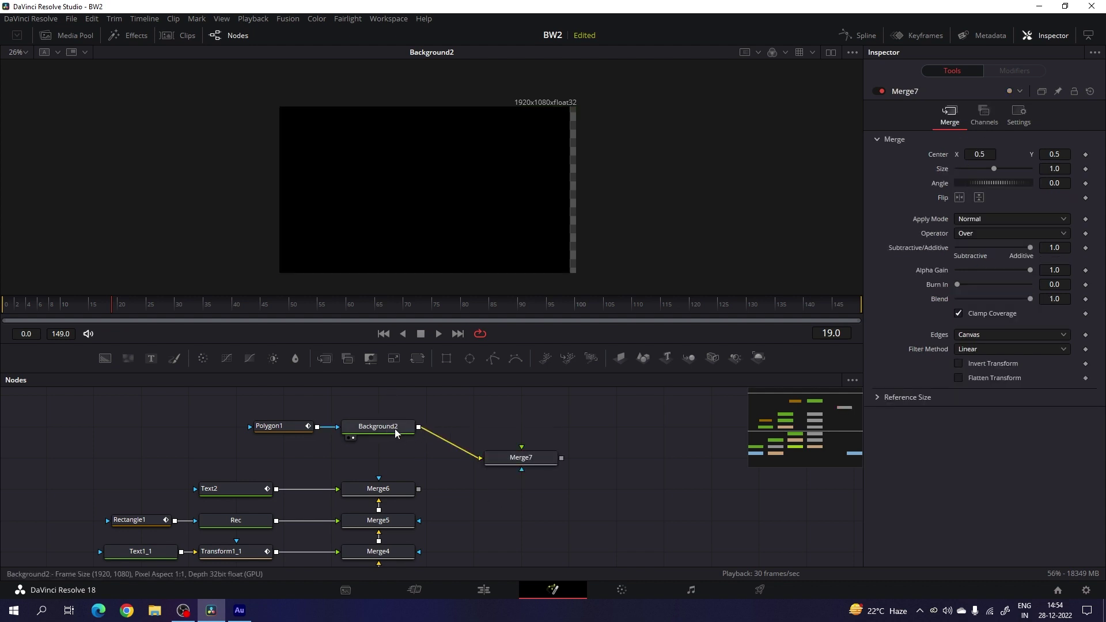
{"action": "left_click_drag", "start_coordinate": [523, 449], "coordinate": [390, 491]}
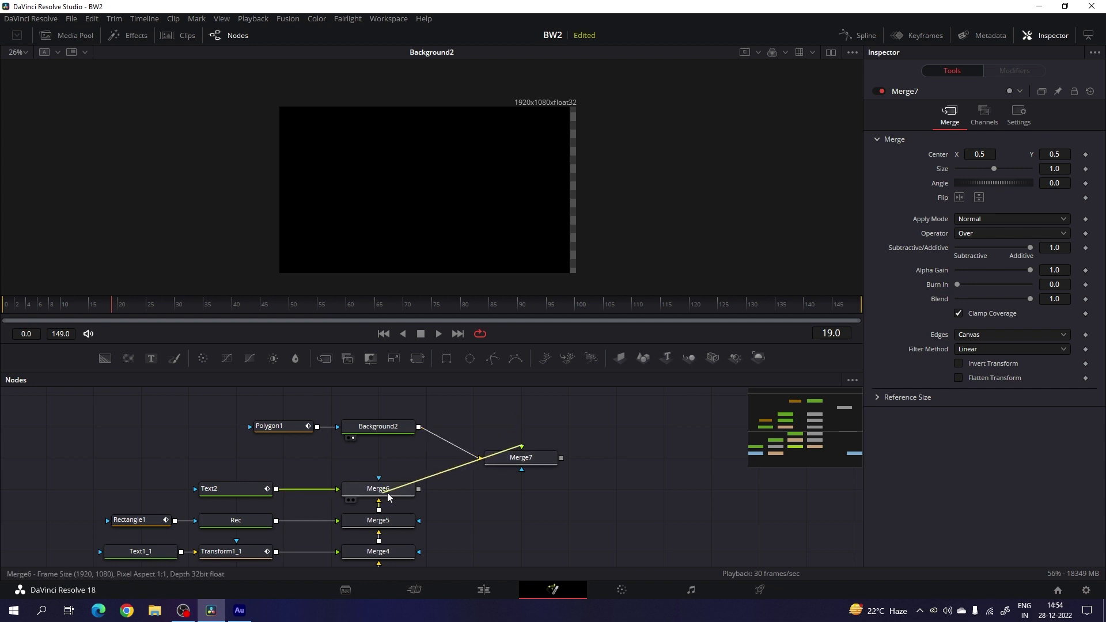
{"action": "key", "text": "ctrl+t"}
{"action": "left_click_drag", "start_coordinate": [520, 457], "coordinate": [477, 160]}
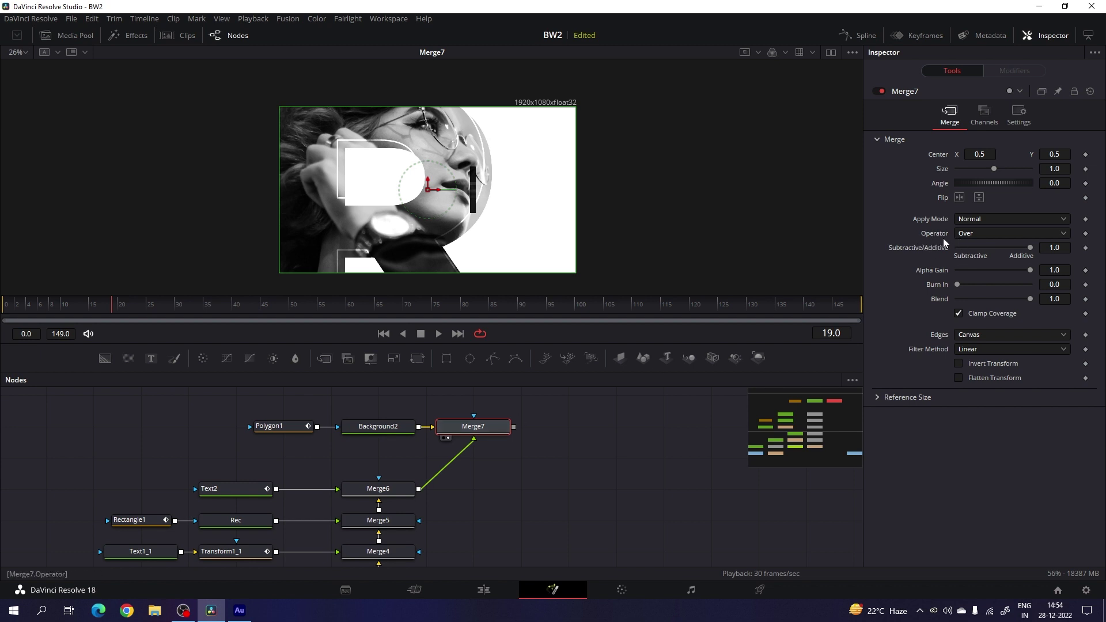
- Set Merge7's Operator to In and scrub the timeline to check the masked composition
{"action": "left_click", "coordinate": [978, 234]}
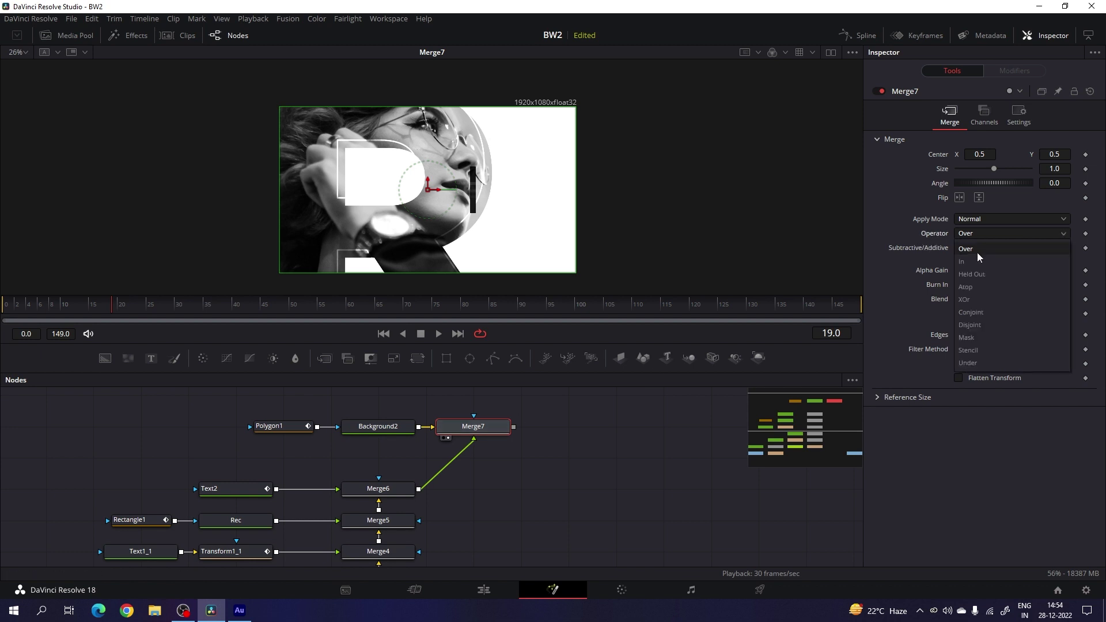
{"action": "left_click", "coordinate": [975, 259]}
{"action": "left_click_drag", "start_coordinate": [202, 304], "coordinate": [293, 313]}
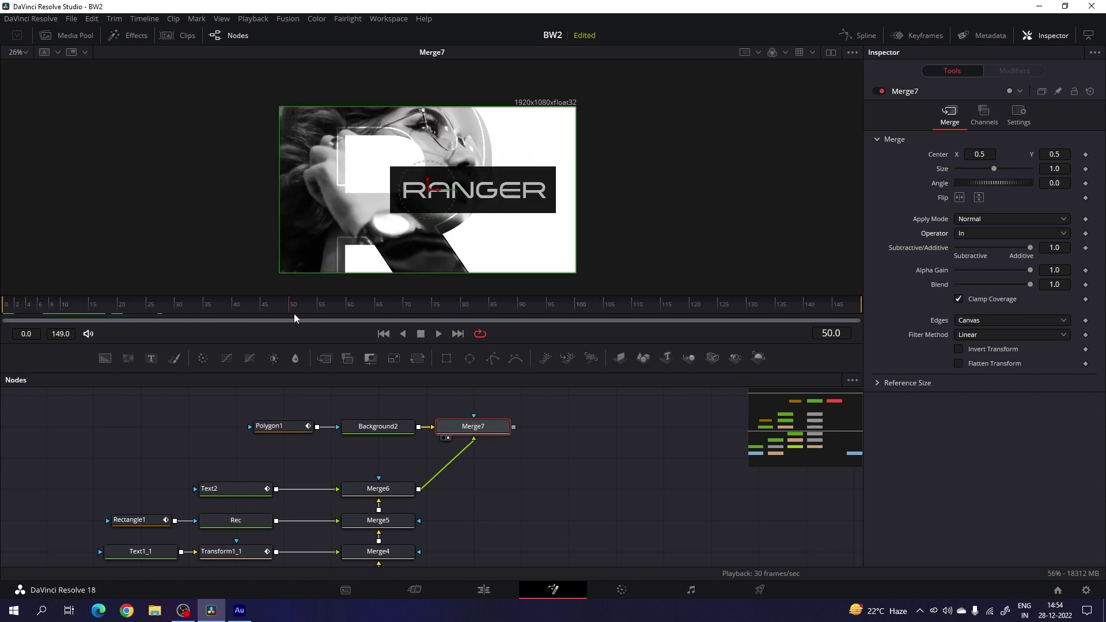
{"action": "left_click_drag", "start_coordinate": [558, 309], "coordinate": [413, 285]}
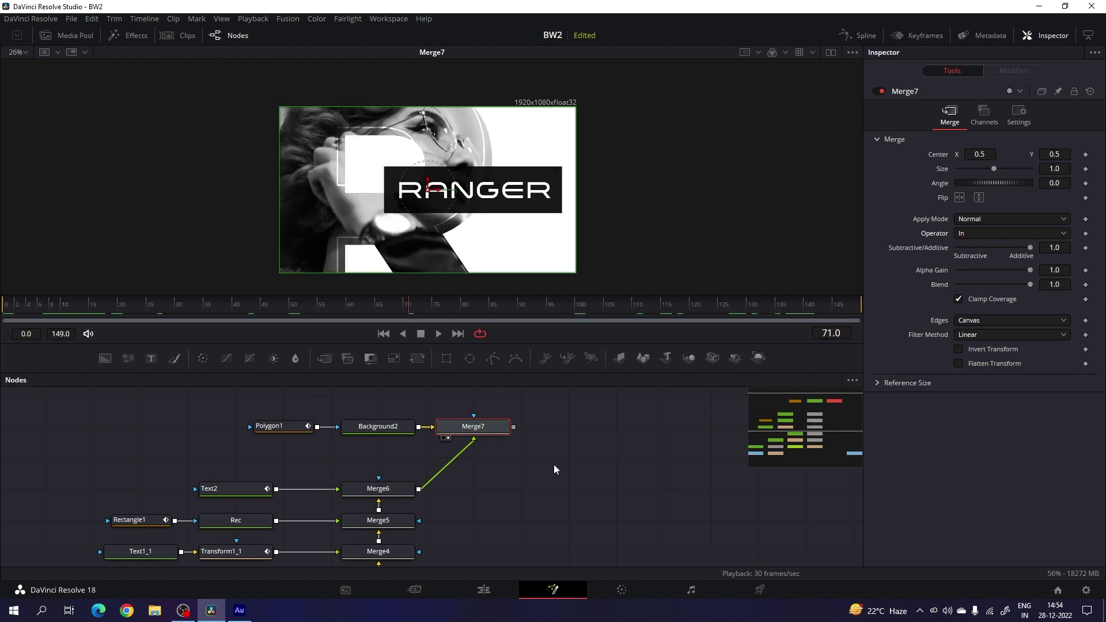
- Move MediaOut1 up beside Merge7 and connect Merge7's output to it
{"action": "left_click", "coordinate": [26, 53]}
{"action": "left_click", "coordinate": [18, 95]}
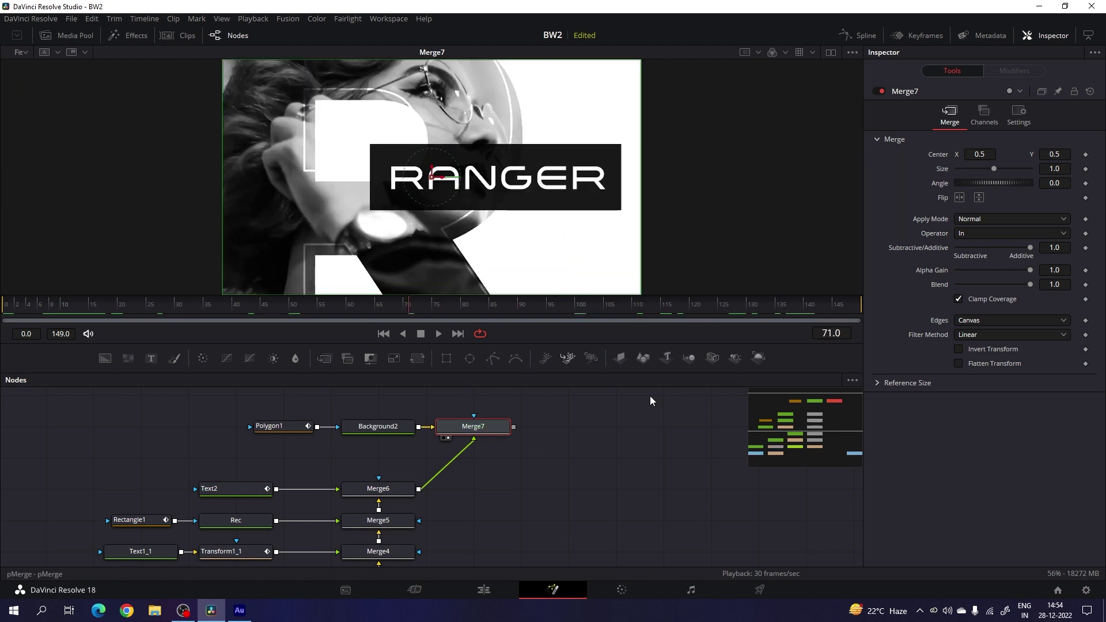
{"action": "scroll", "coordinate": [444, 402], "scroll_direction": "down", "scroll_amount": 5}
{"action": "left_click_drag", "start_coordinate": [449, 508], "coordinate": [459, 424]}
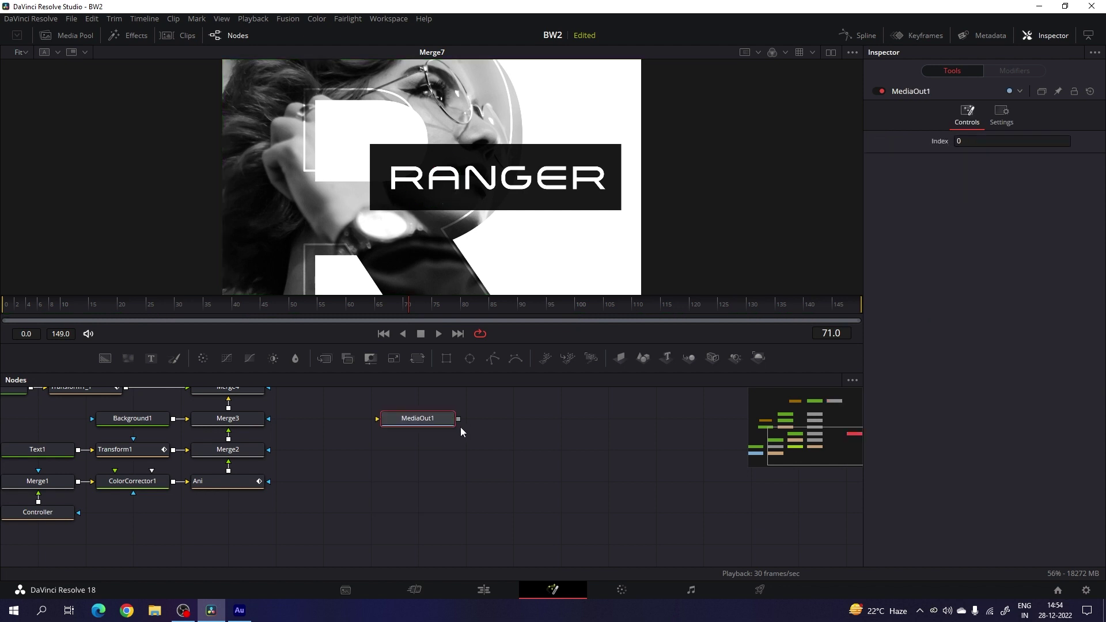
{"action": "scroll", "coordinate": [461, 461], "scroll_direction": "up", "scroll_amount": 5}
{"action": "scroll", "coordinate": [510, 407], "scroll_direction": "up", "scroll_amount": 5}
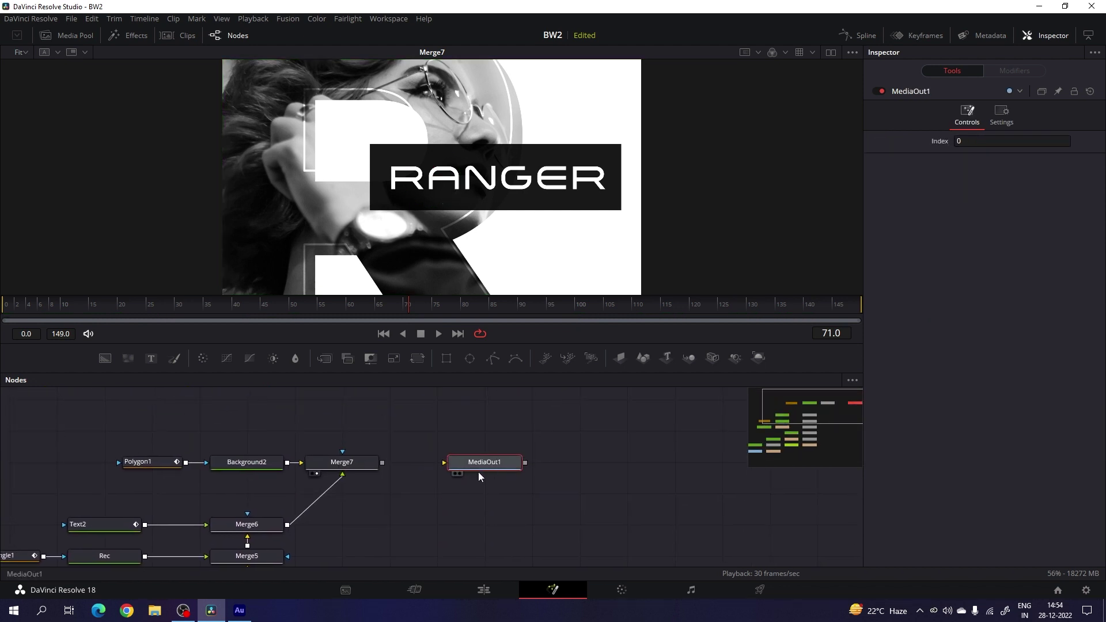
{"action": "left_click_drag", "start_coordinate": [382, 462], "coordinate": [487, 466]}
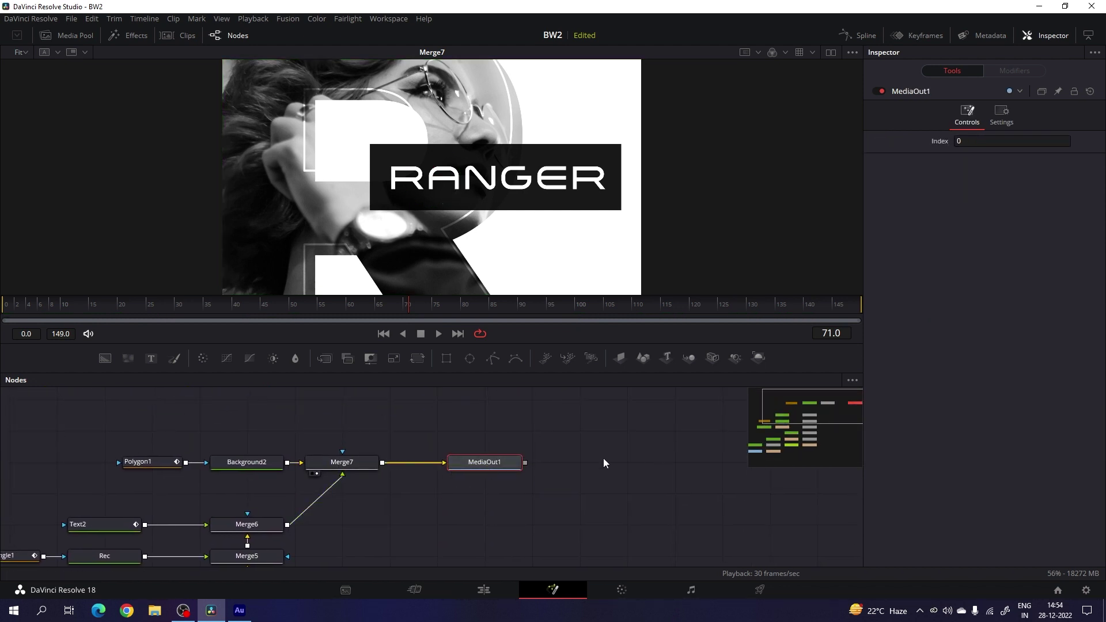
- Switch to the Edit page and play the Fusion clip from its start, continuing in full screen
{"action": "left_click", "coordinate": [474, 594]}
{"action": "left_click_drag", "start_coordinate": [520, 412], "coordinate": [398, 415]}
{"action": "key", "text": "space"}
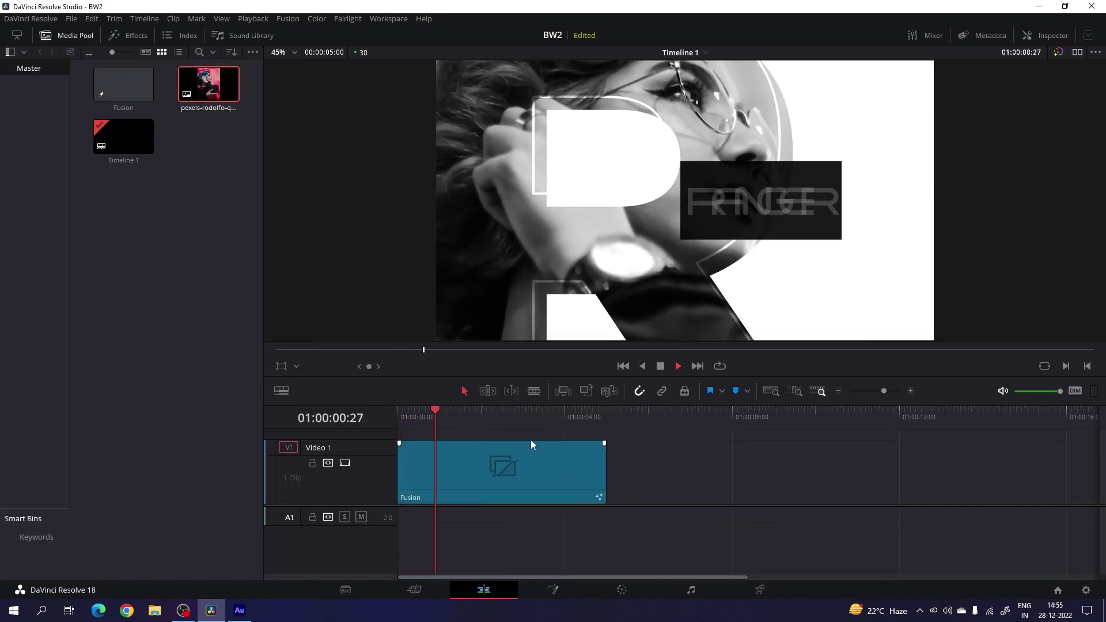
{"action": "key", "text": "space"}
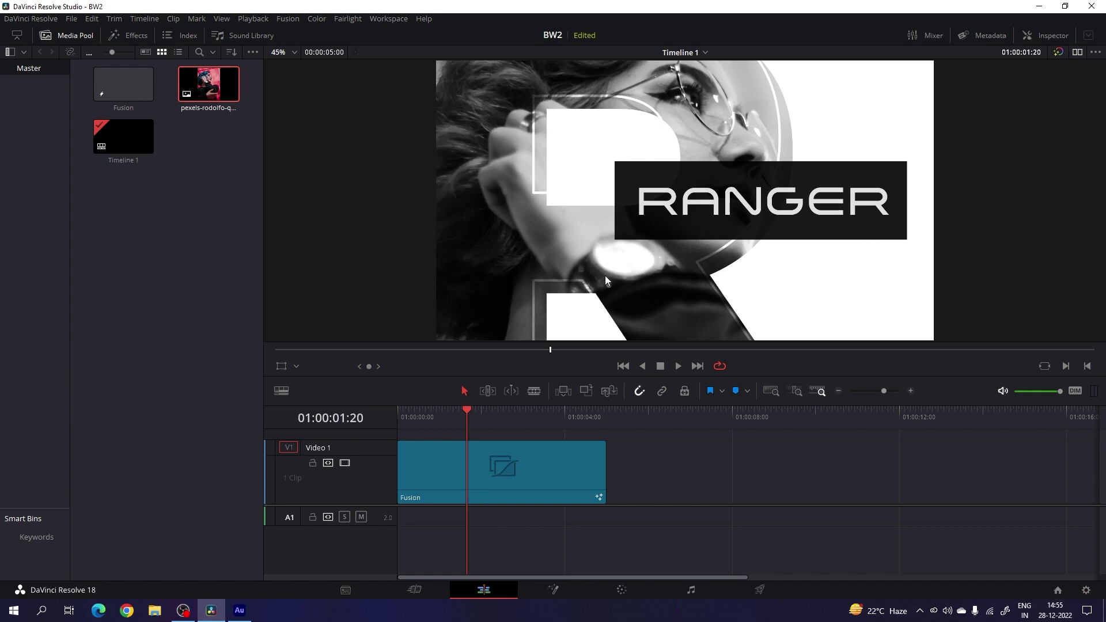
{"action": "key", "text": "ctrl+f"}
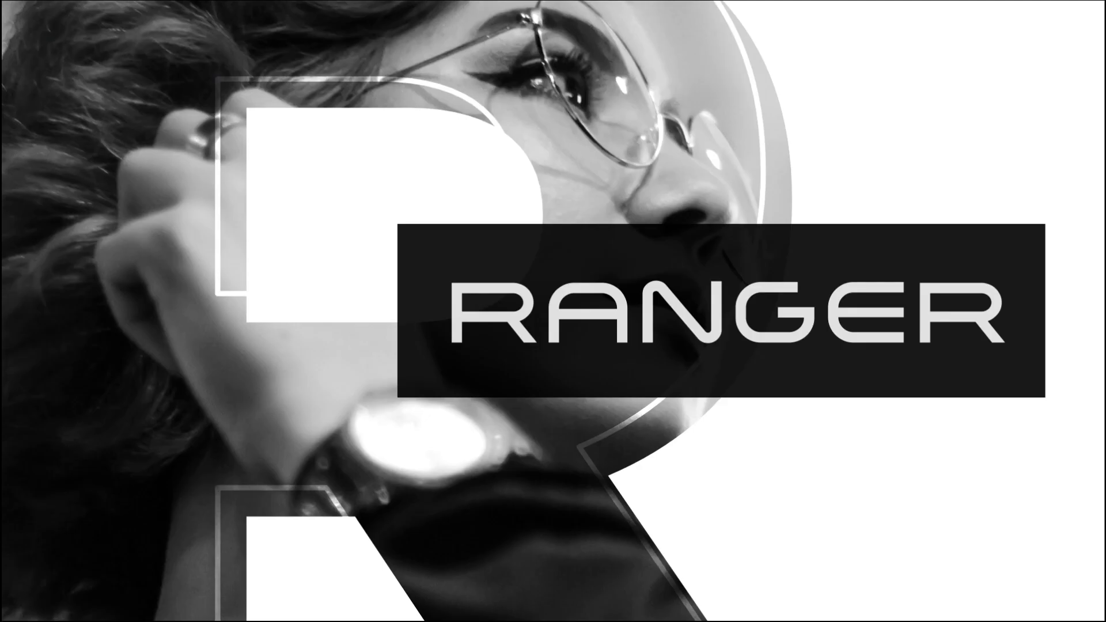
{"action": "key", "text": "space"}
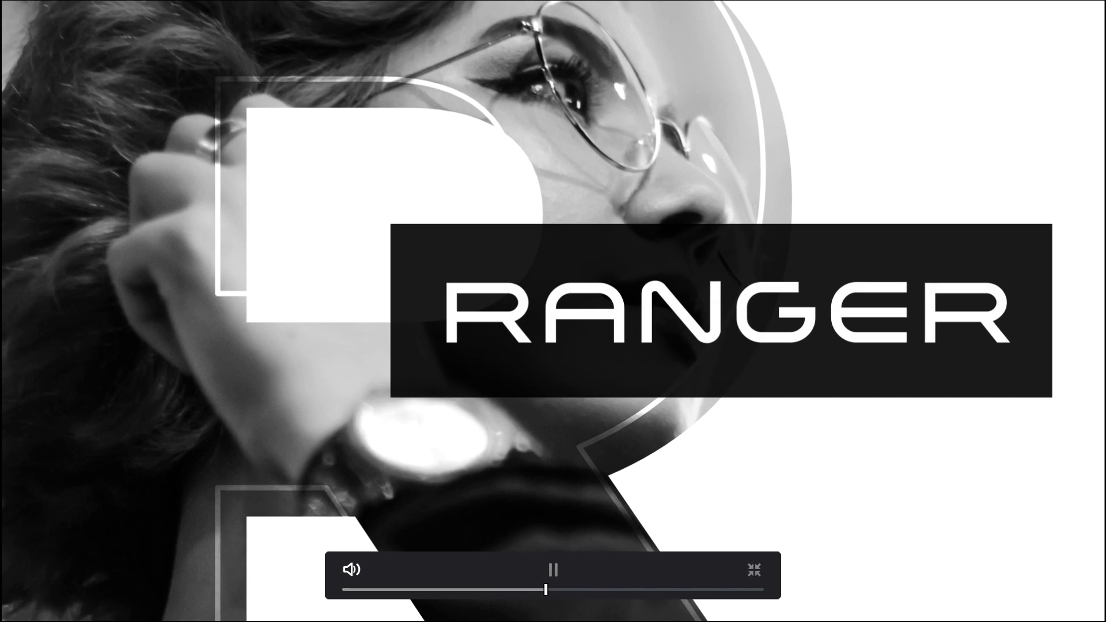